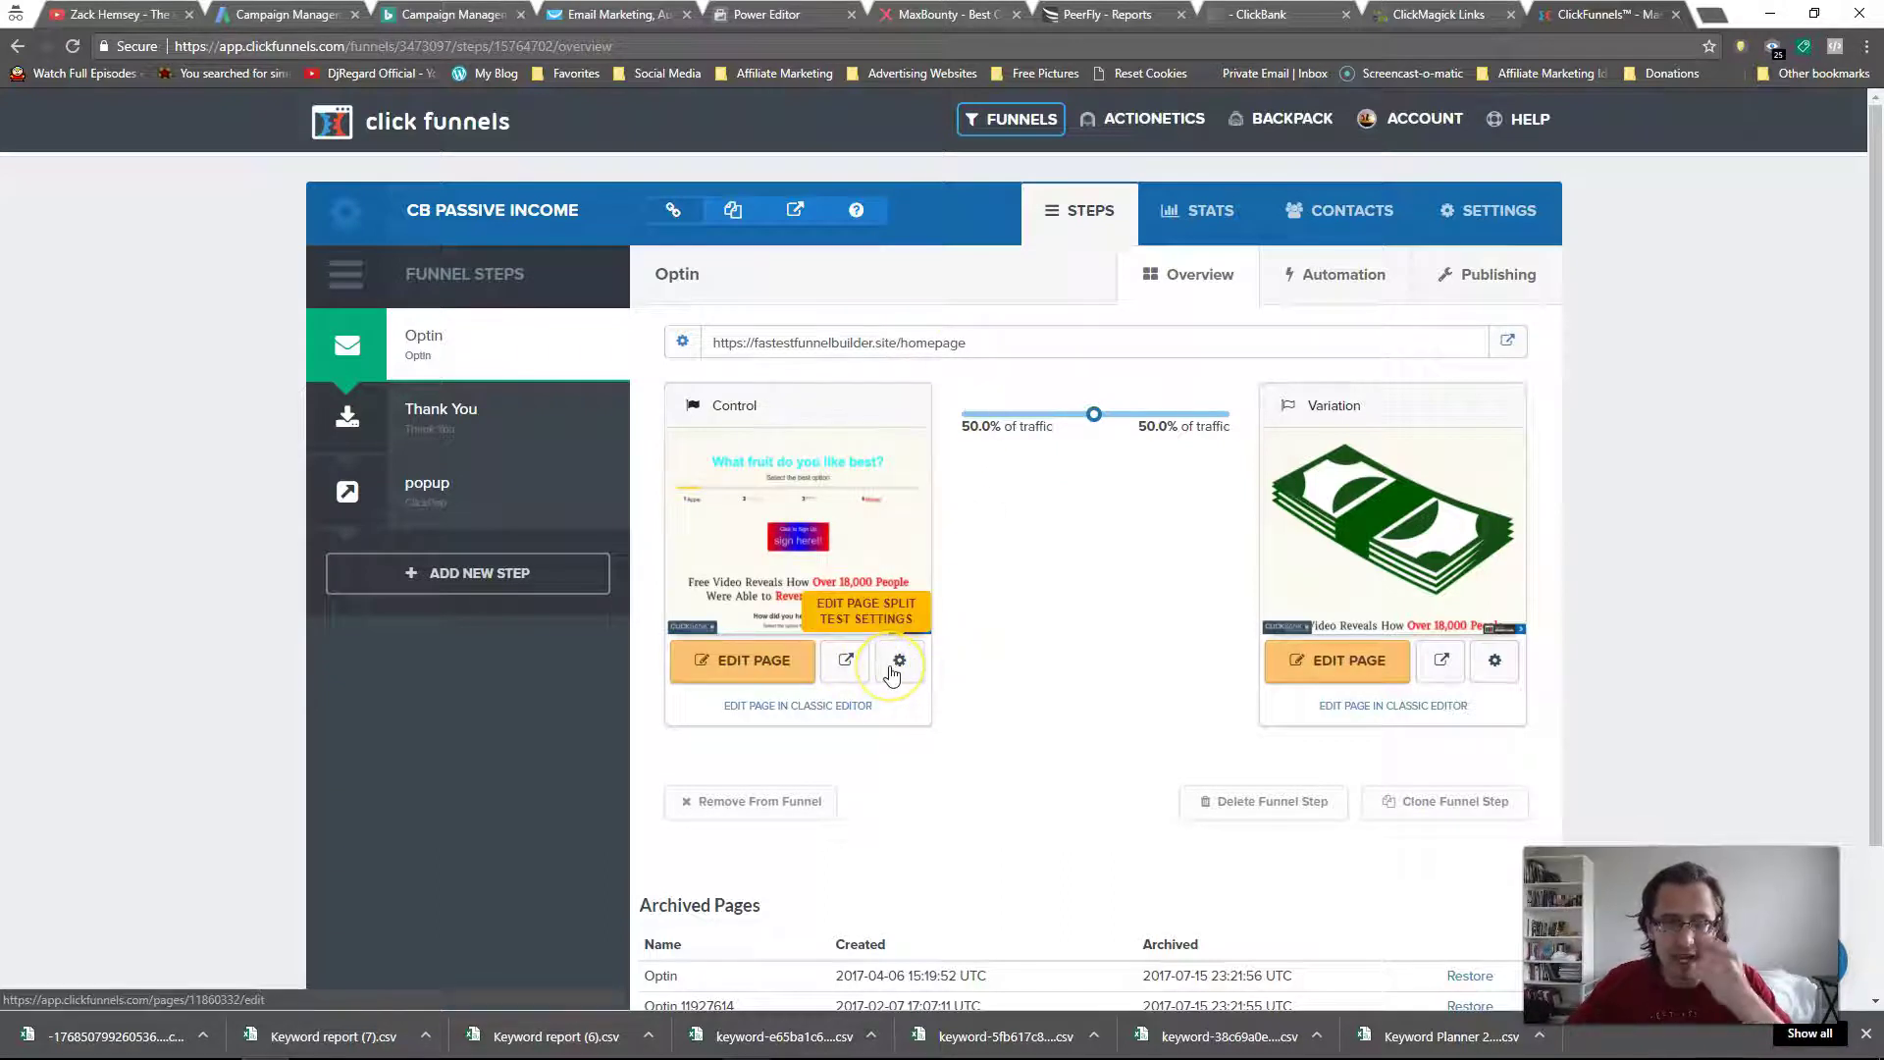
Check the Control and Variation page paths, homepage1 and homepage2.
click(895, 663)
click(756, 413)
drag(755, 413, 639, 410)
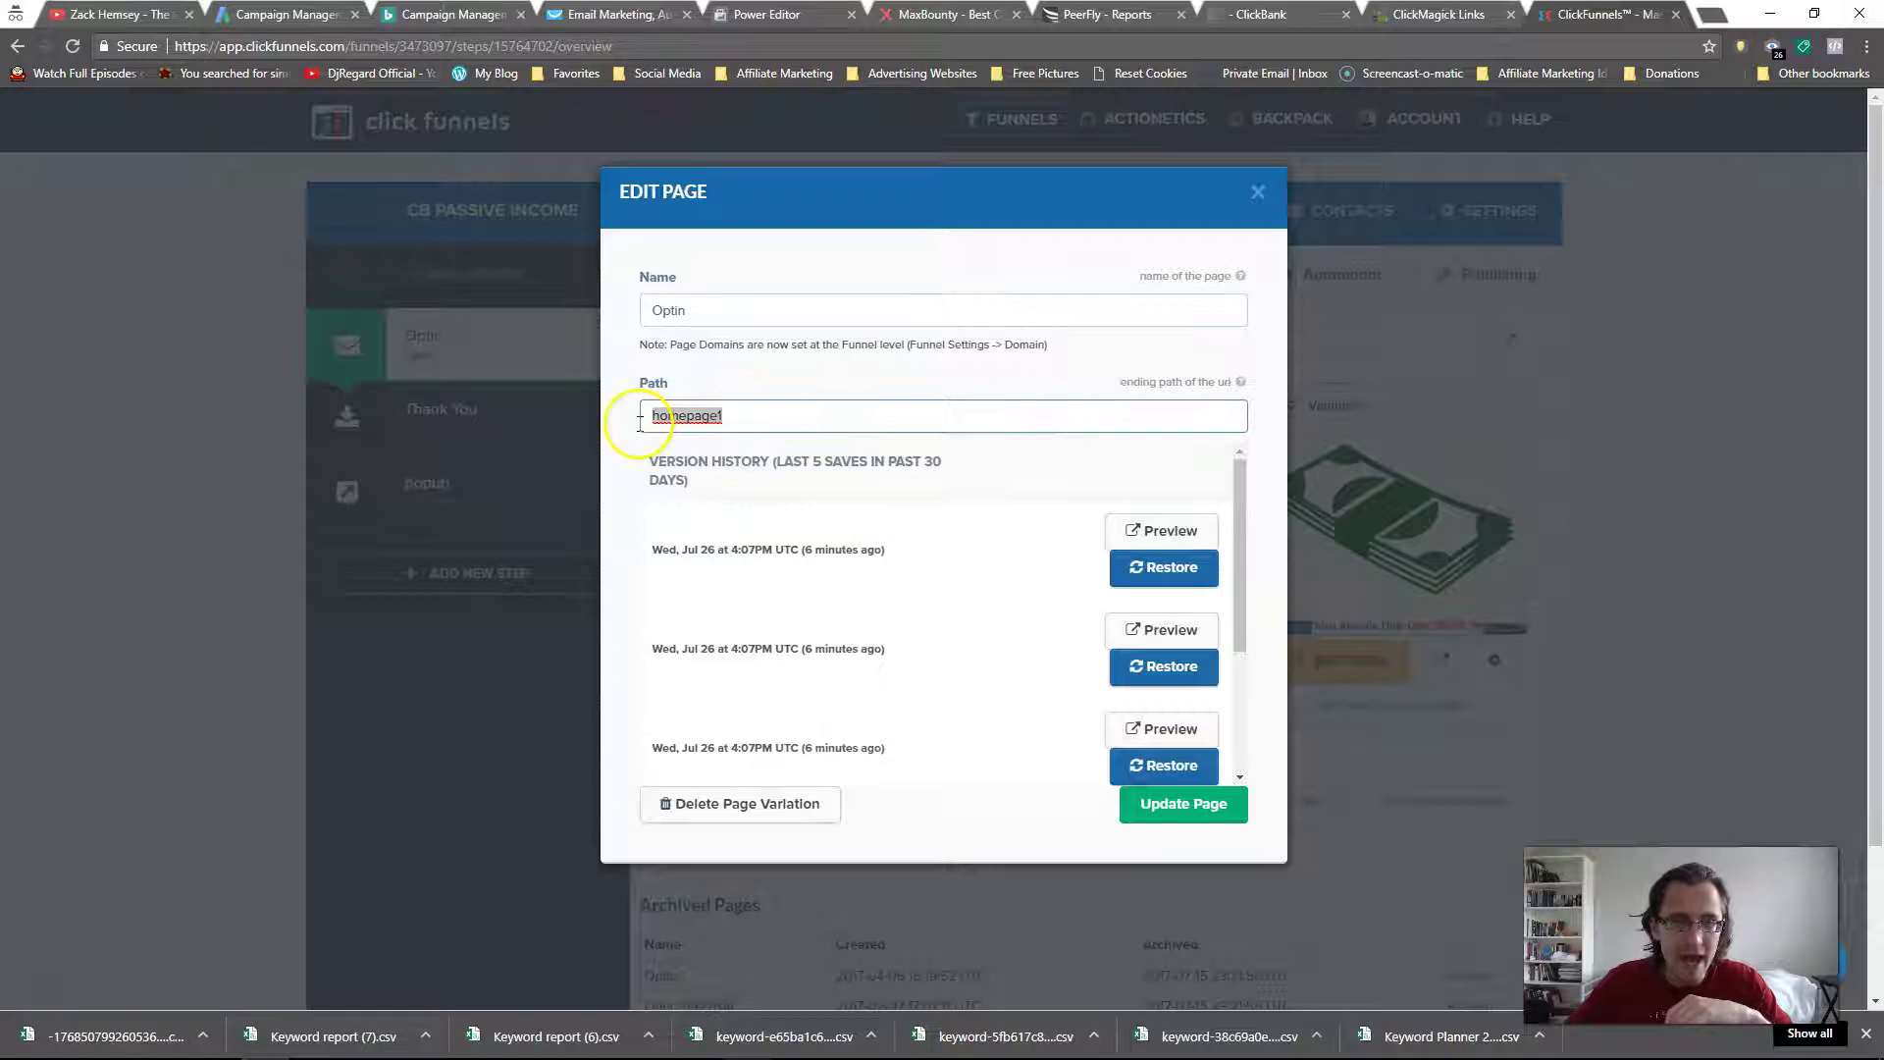
click(1258, 193)
click(1494, 659)
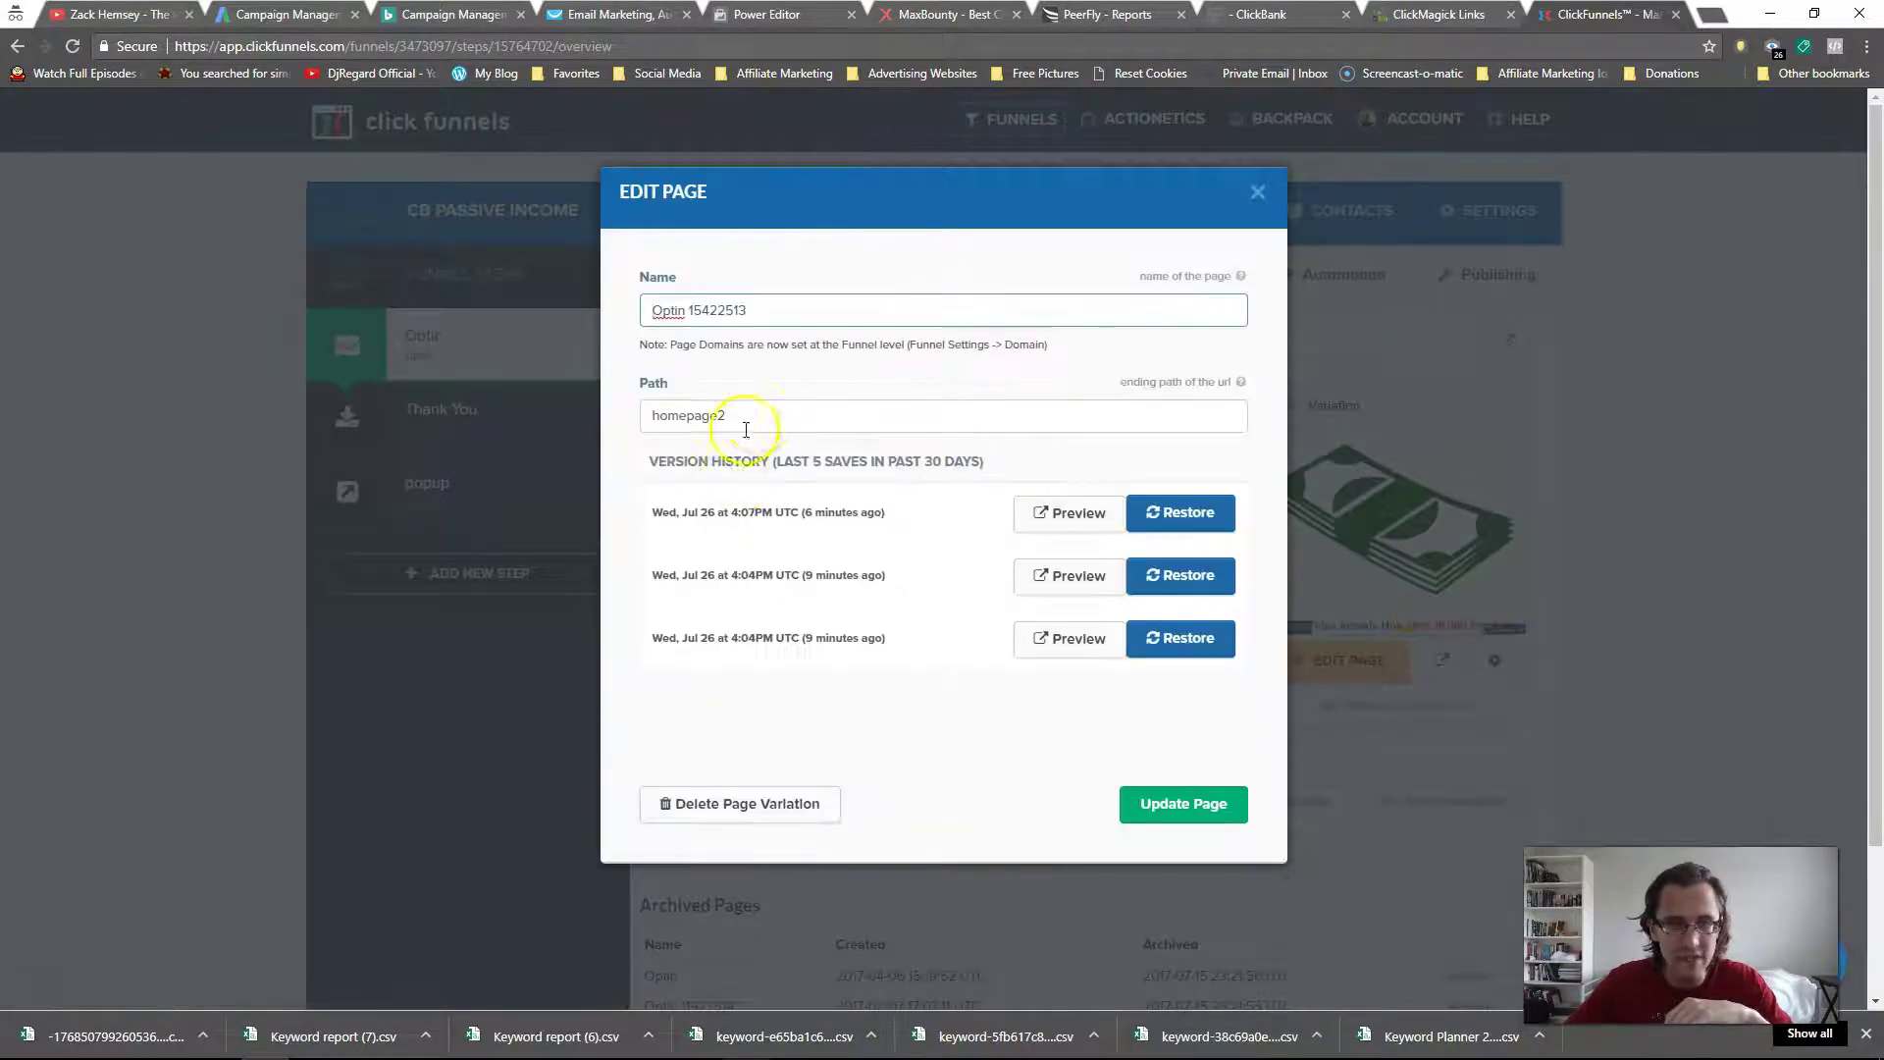
drag(756, 422, 640, 412)
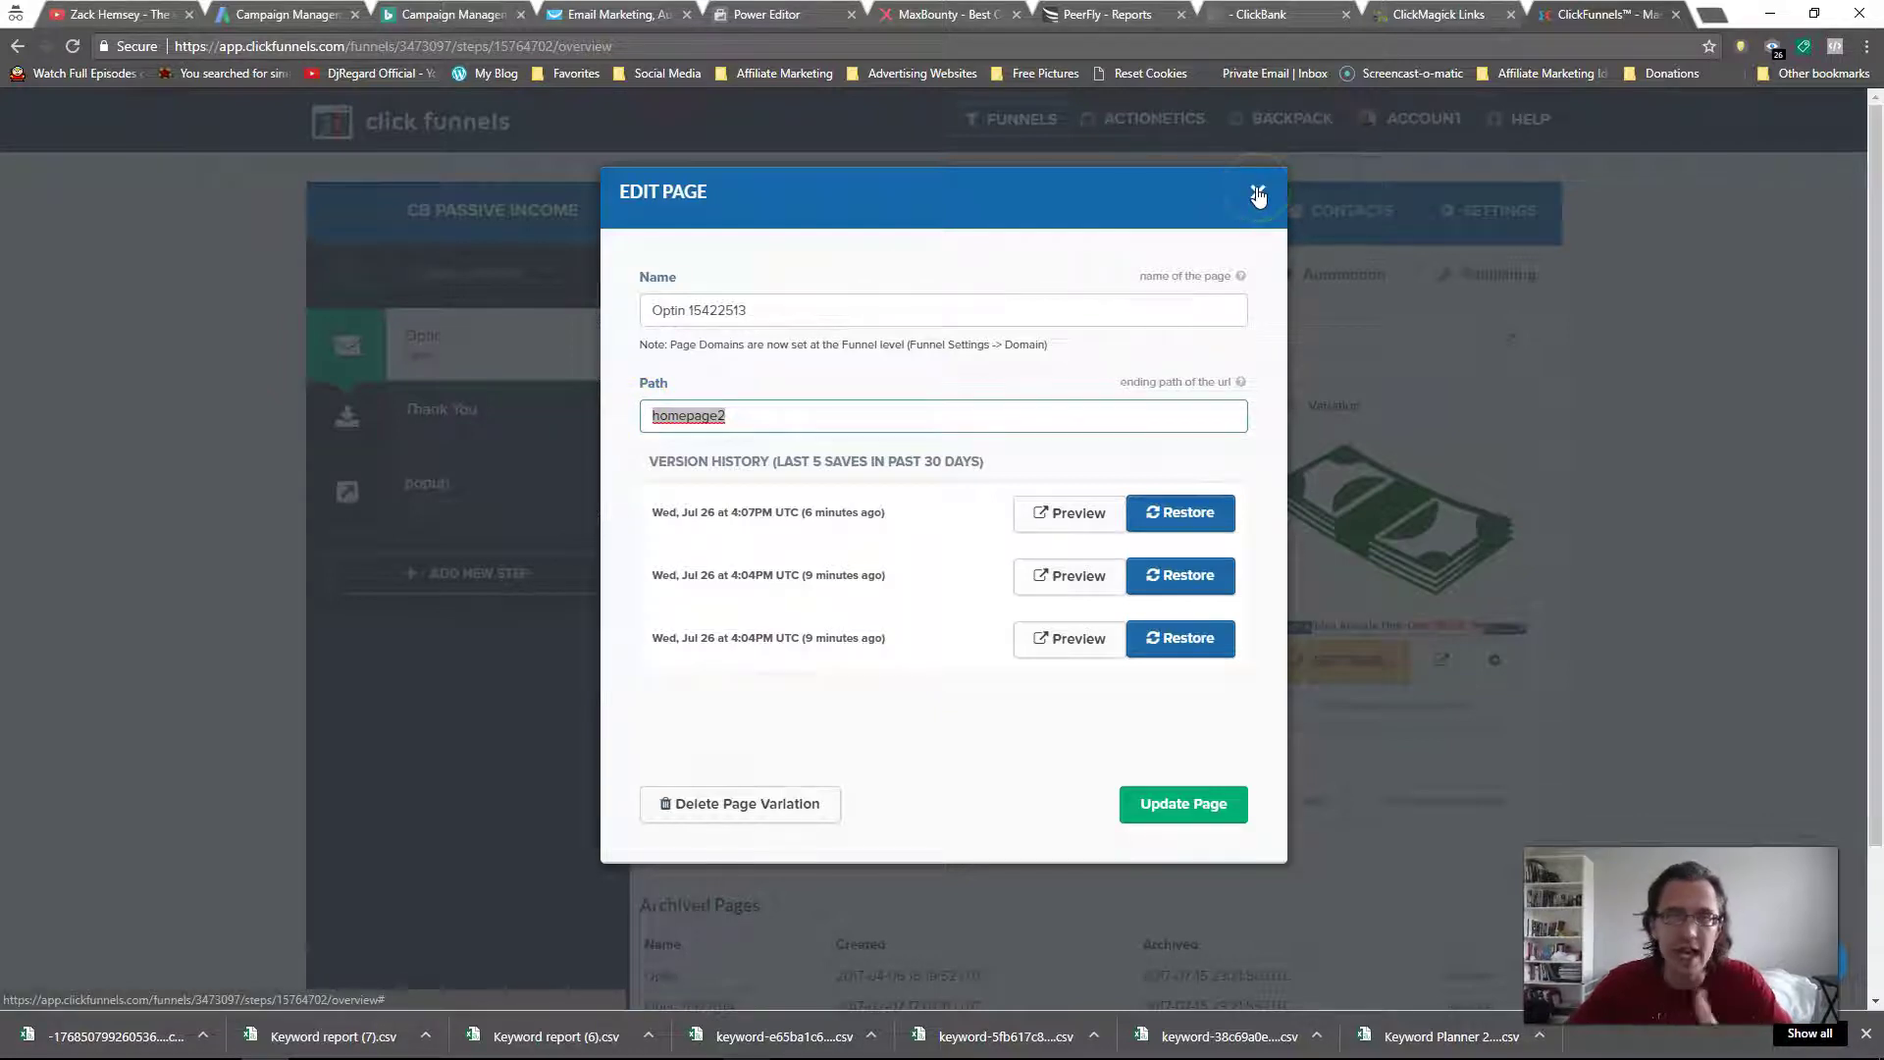
double_click(689, 422)
click(1257, 192)
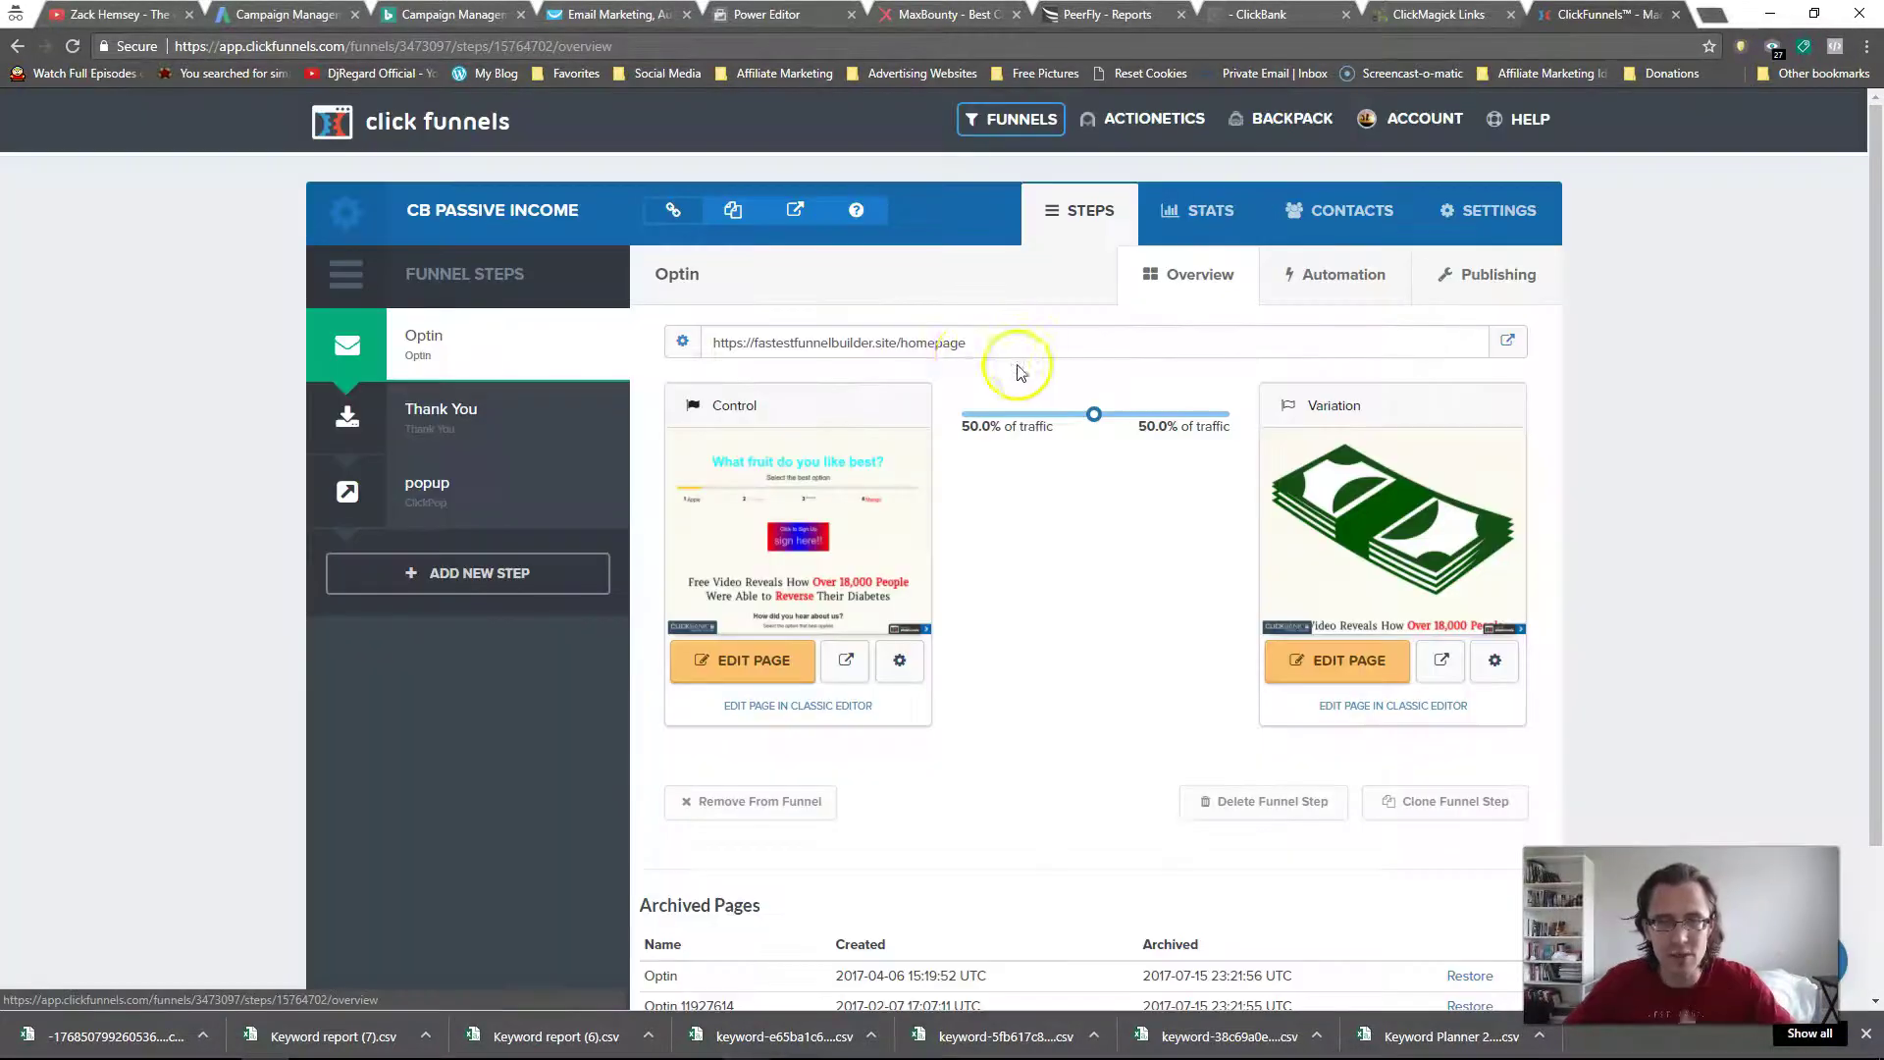
Paste the Optin step URL into a new private tab with 1 appended, then recheck the Control page settings.
click(921, 341)
key(ctrl+c)
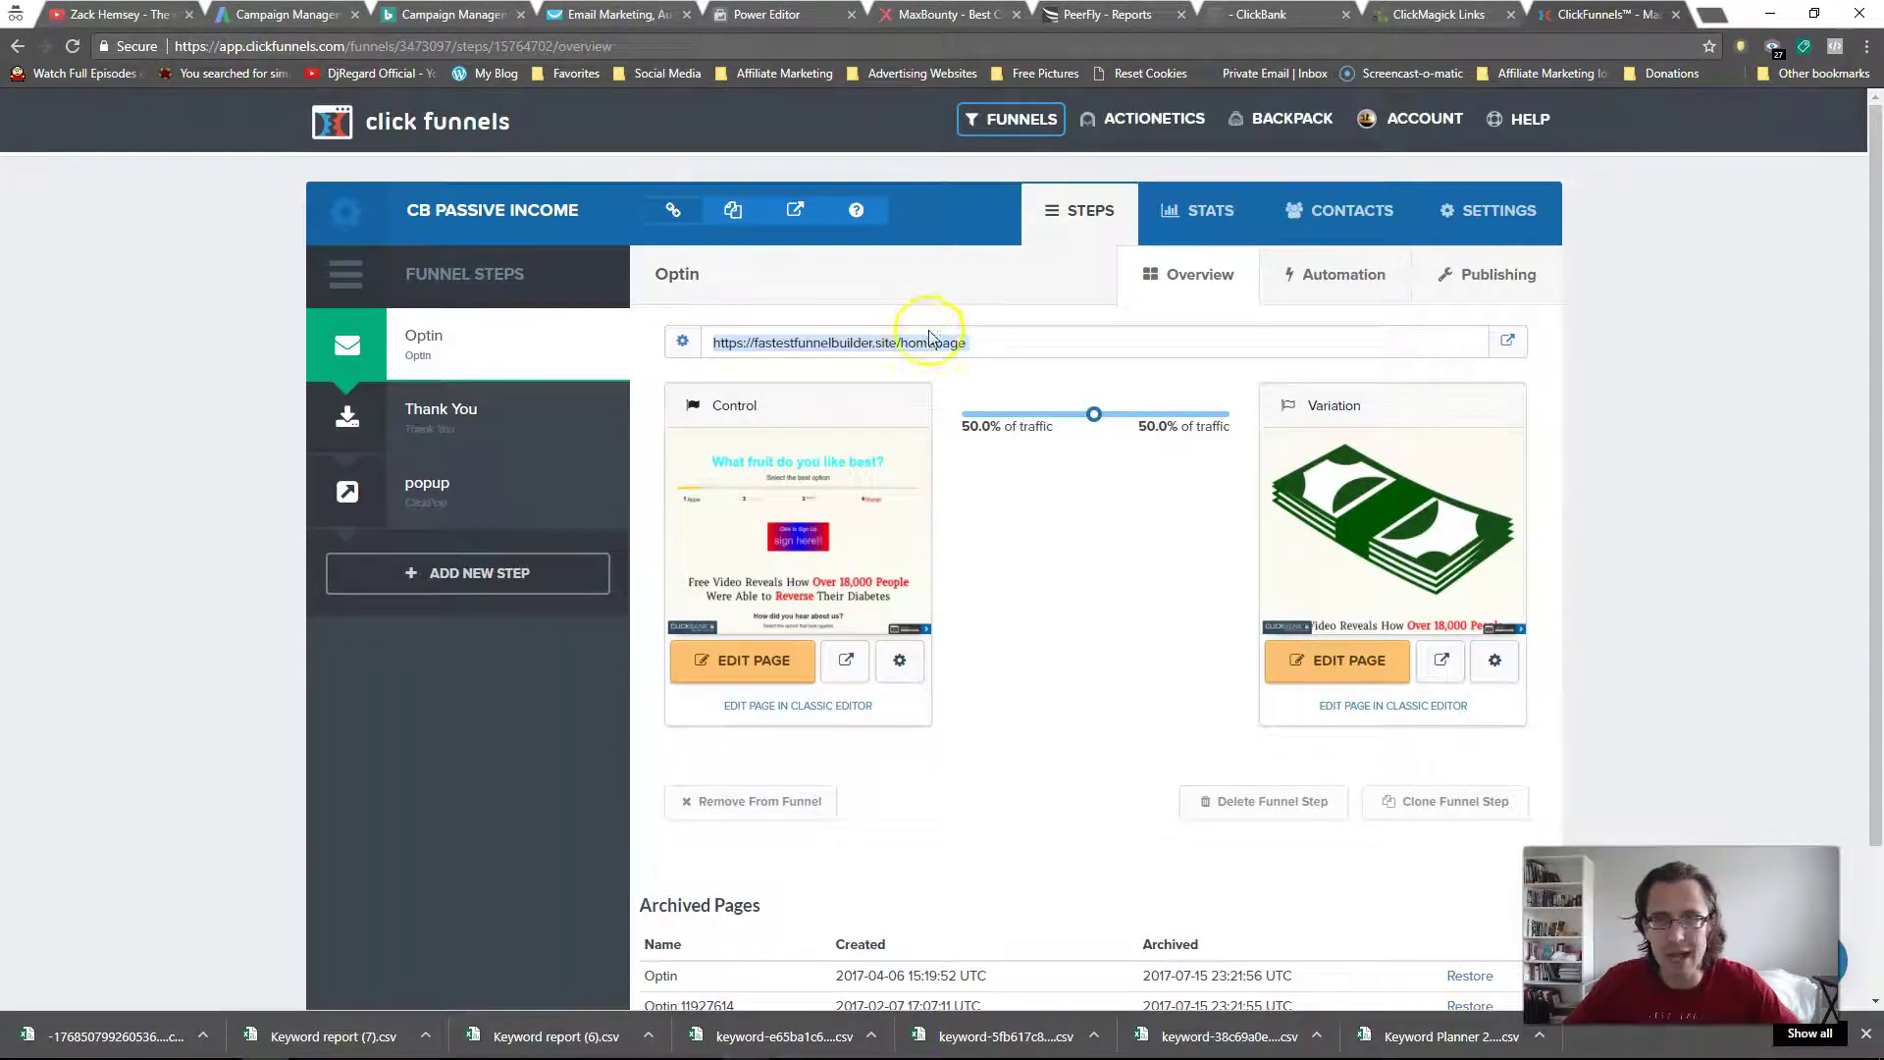
click(1707, 12)
key(ctrl+v)
text(1)
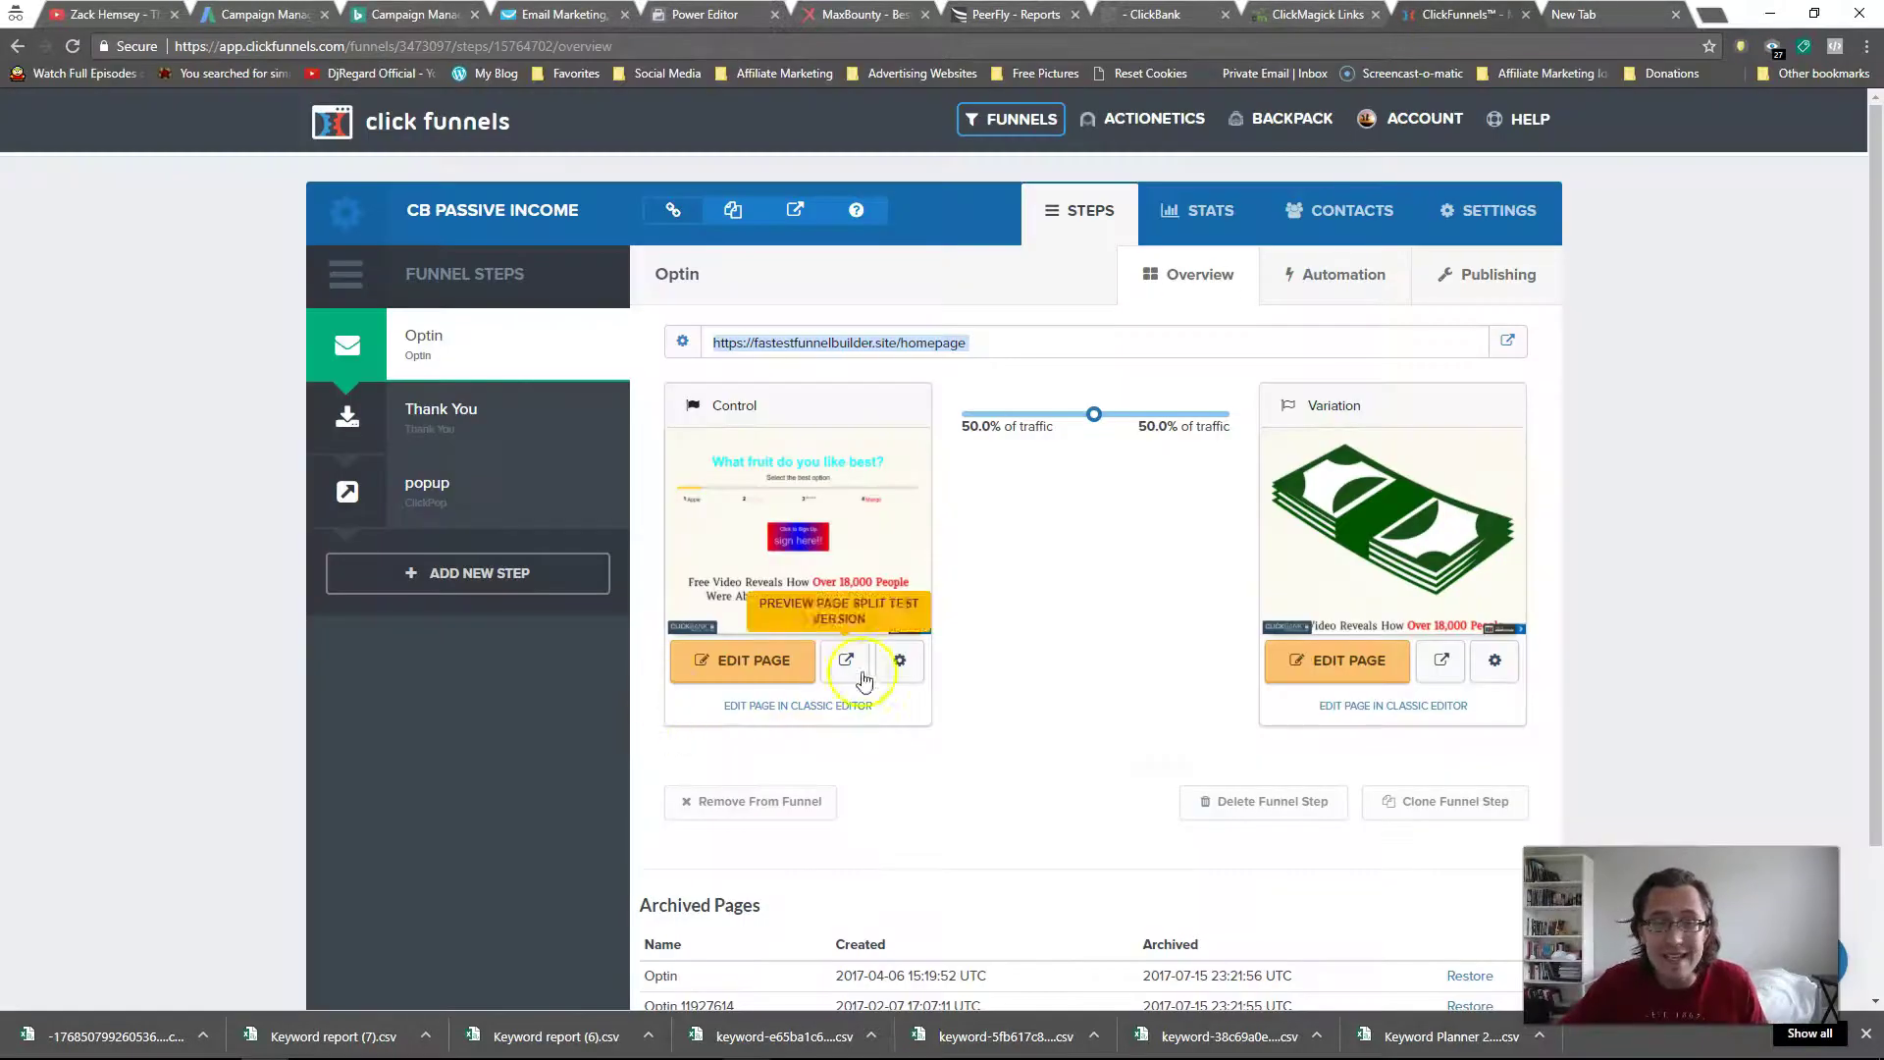
click(892, 651)
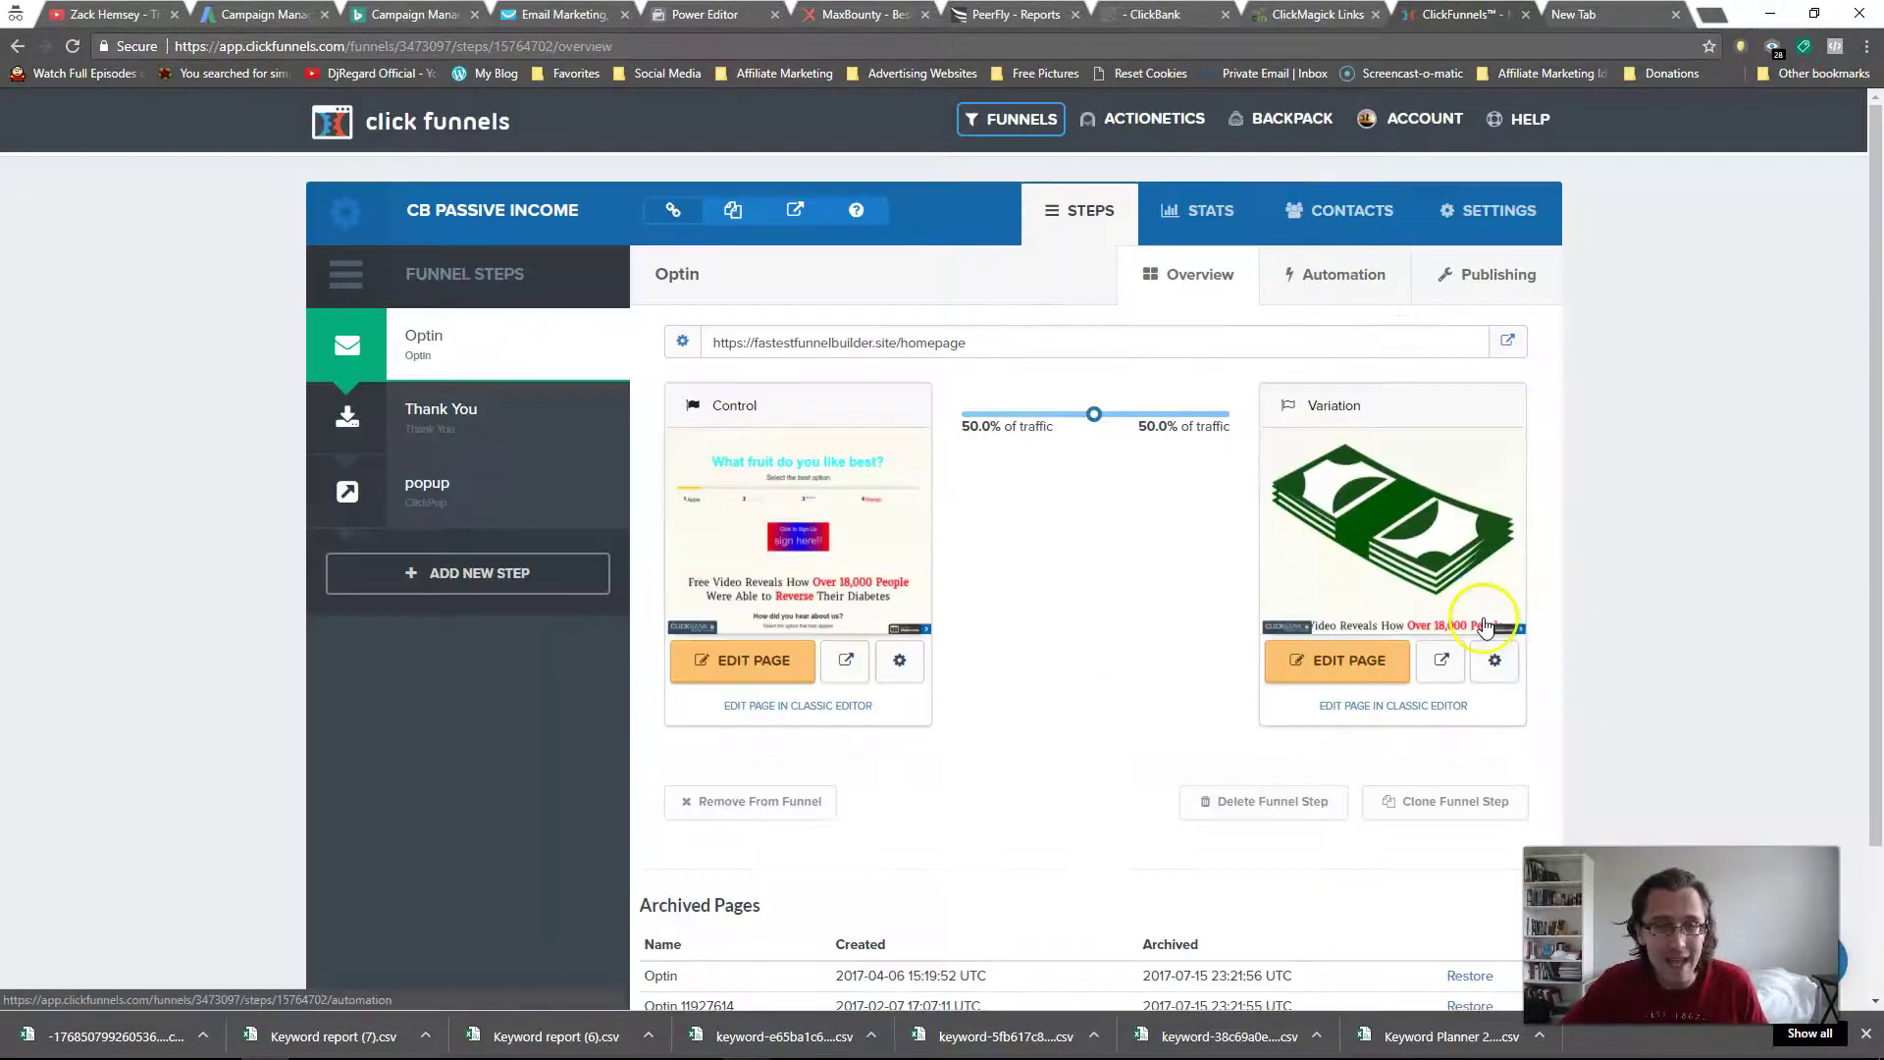
click(1257, 191)
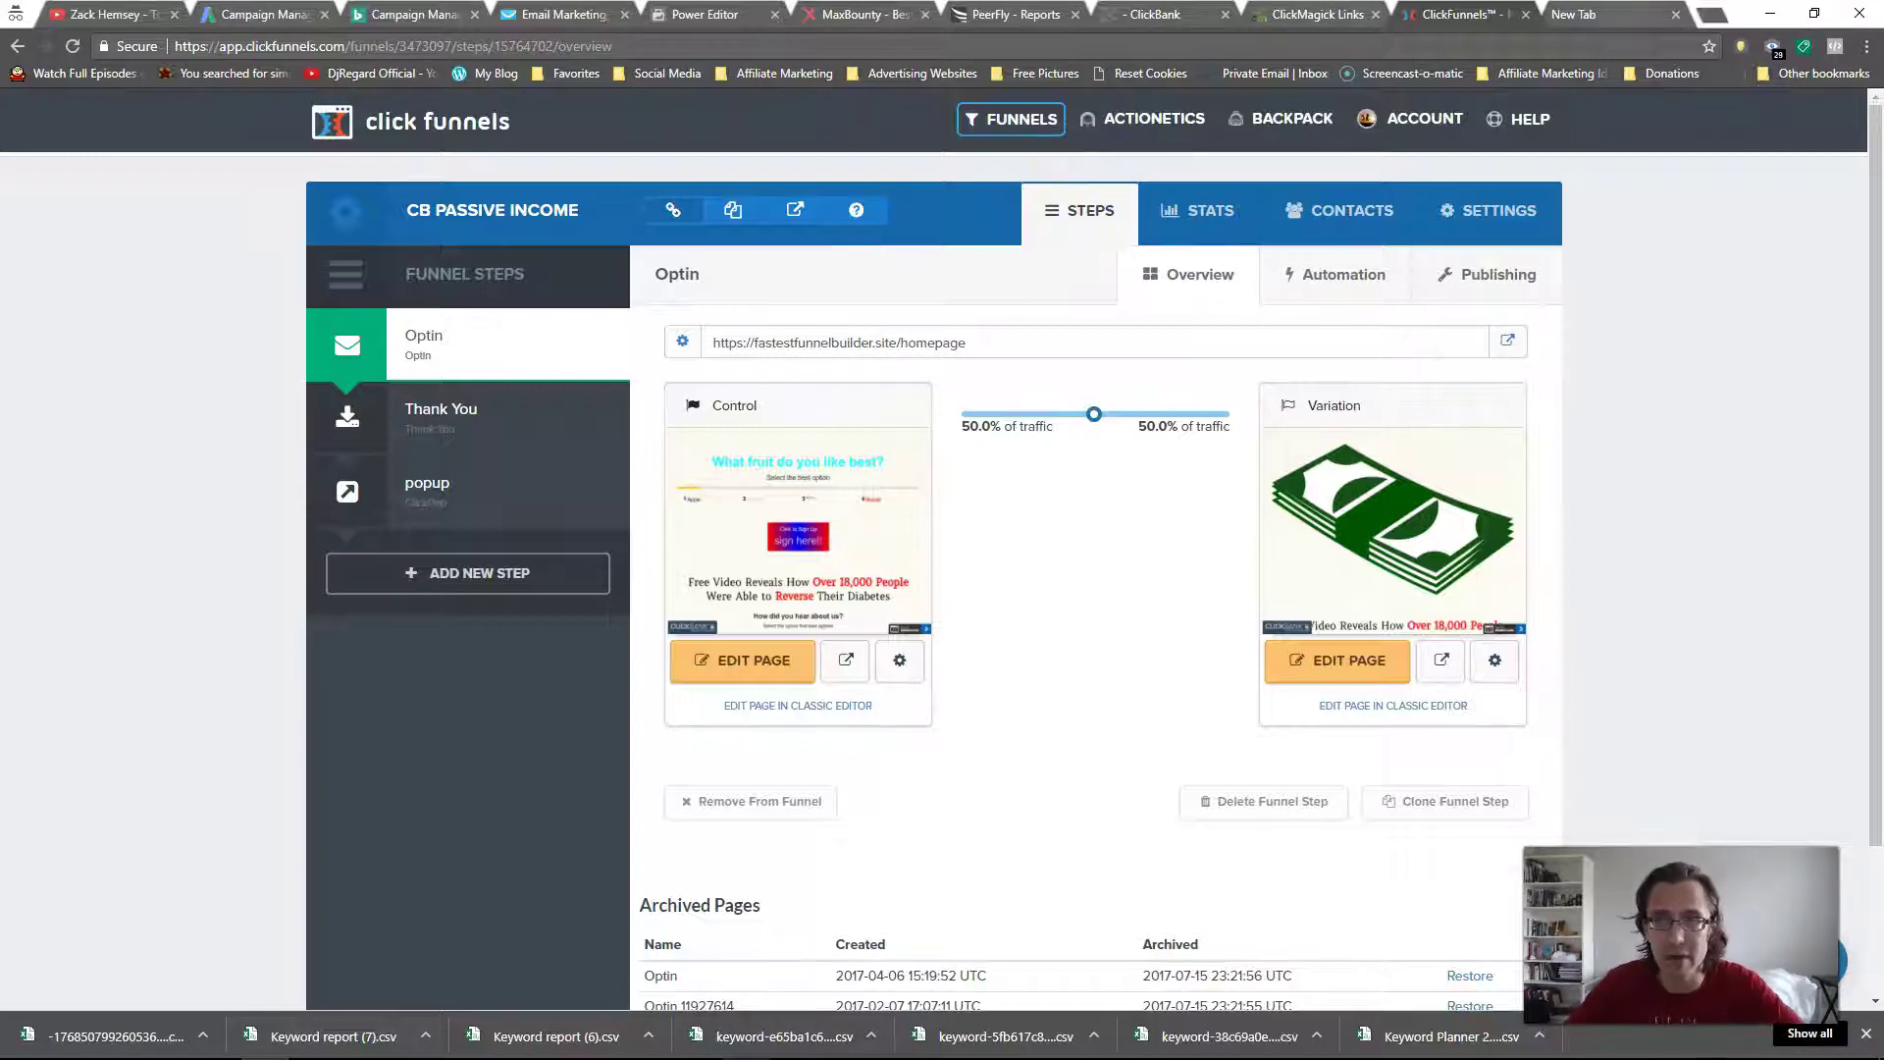
On the live optin tab, change the address to homepage2, load it and reload it once.
click(911, 341)
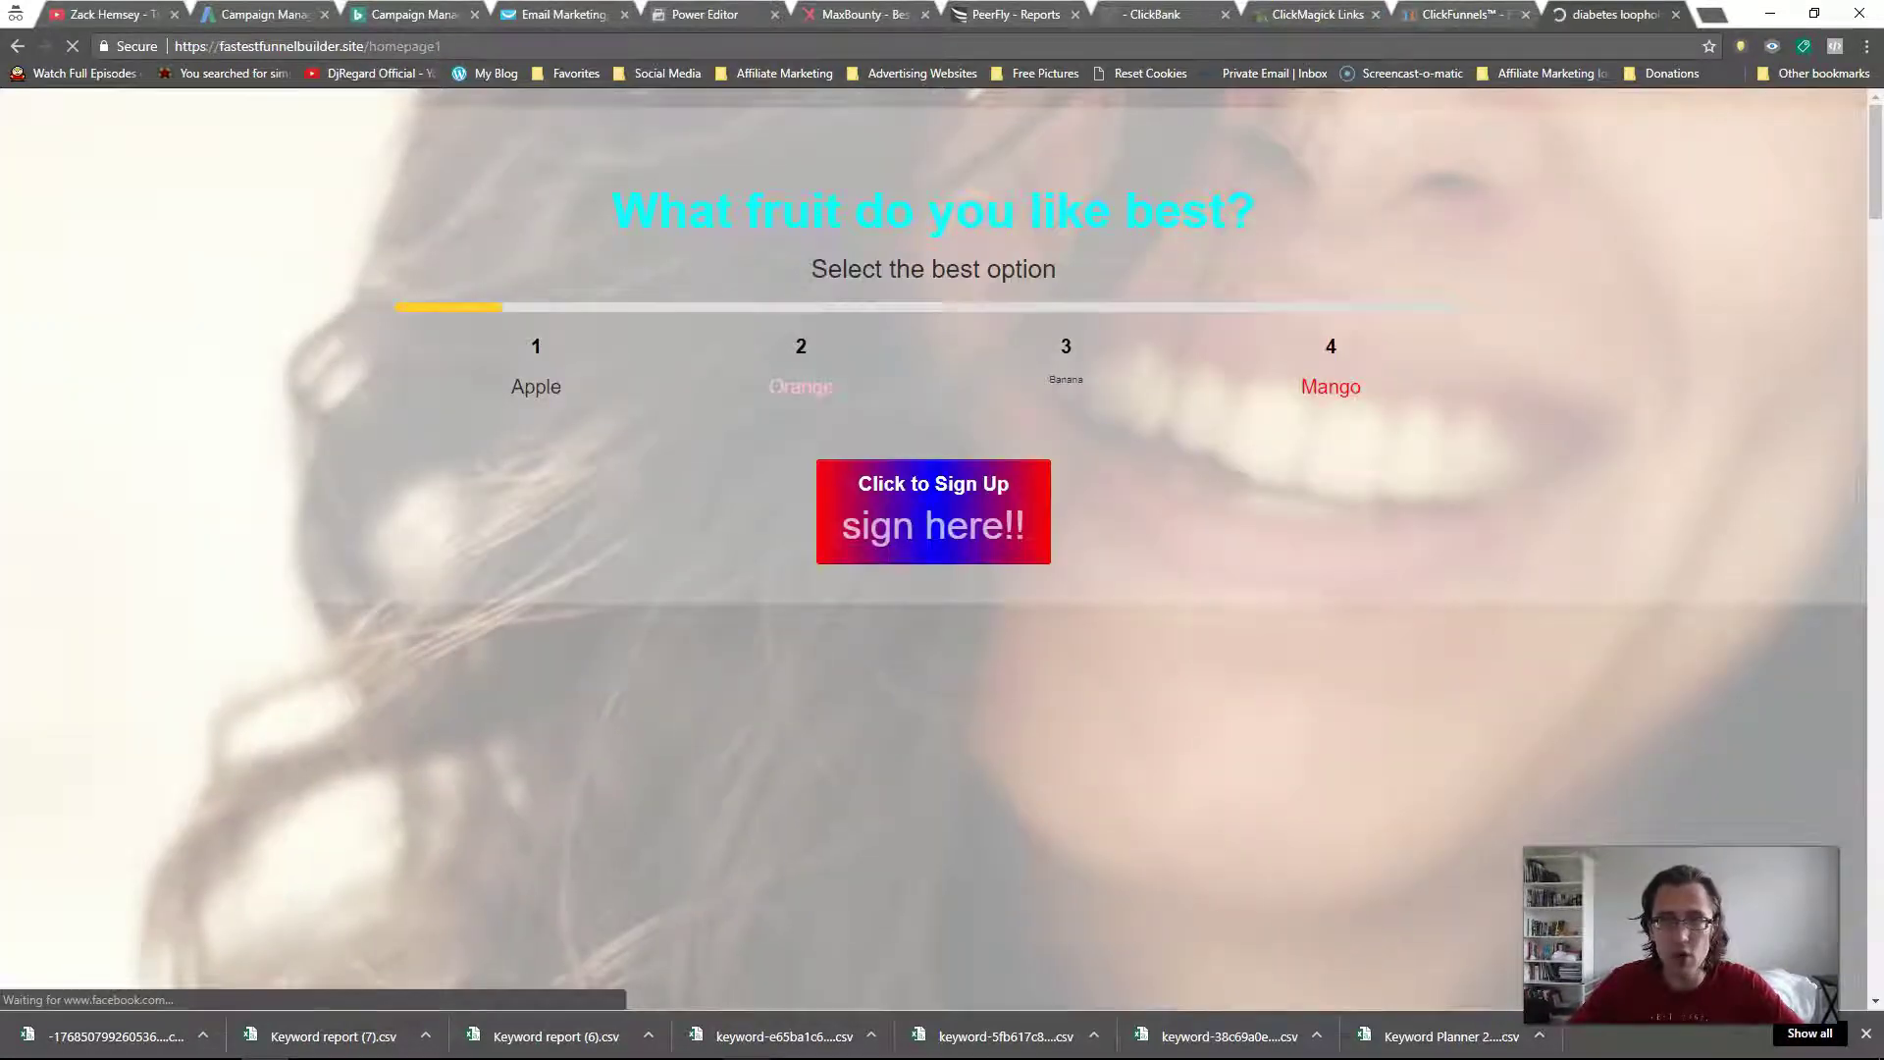
click(1425, 21)
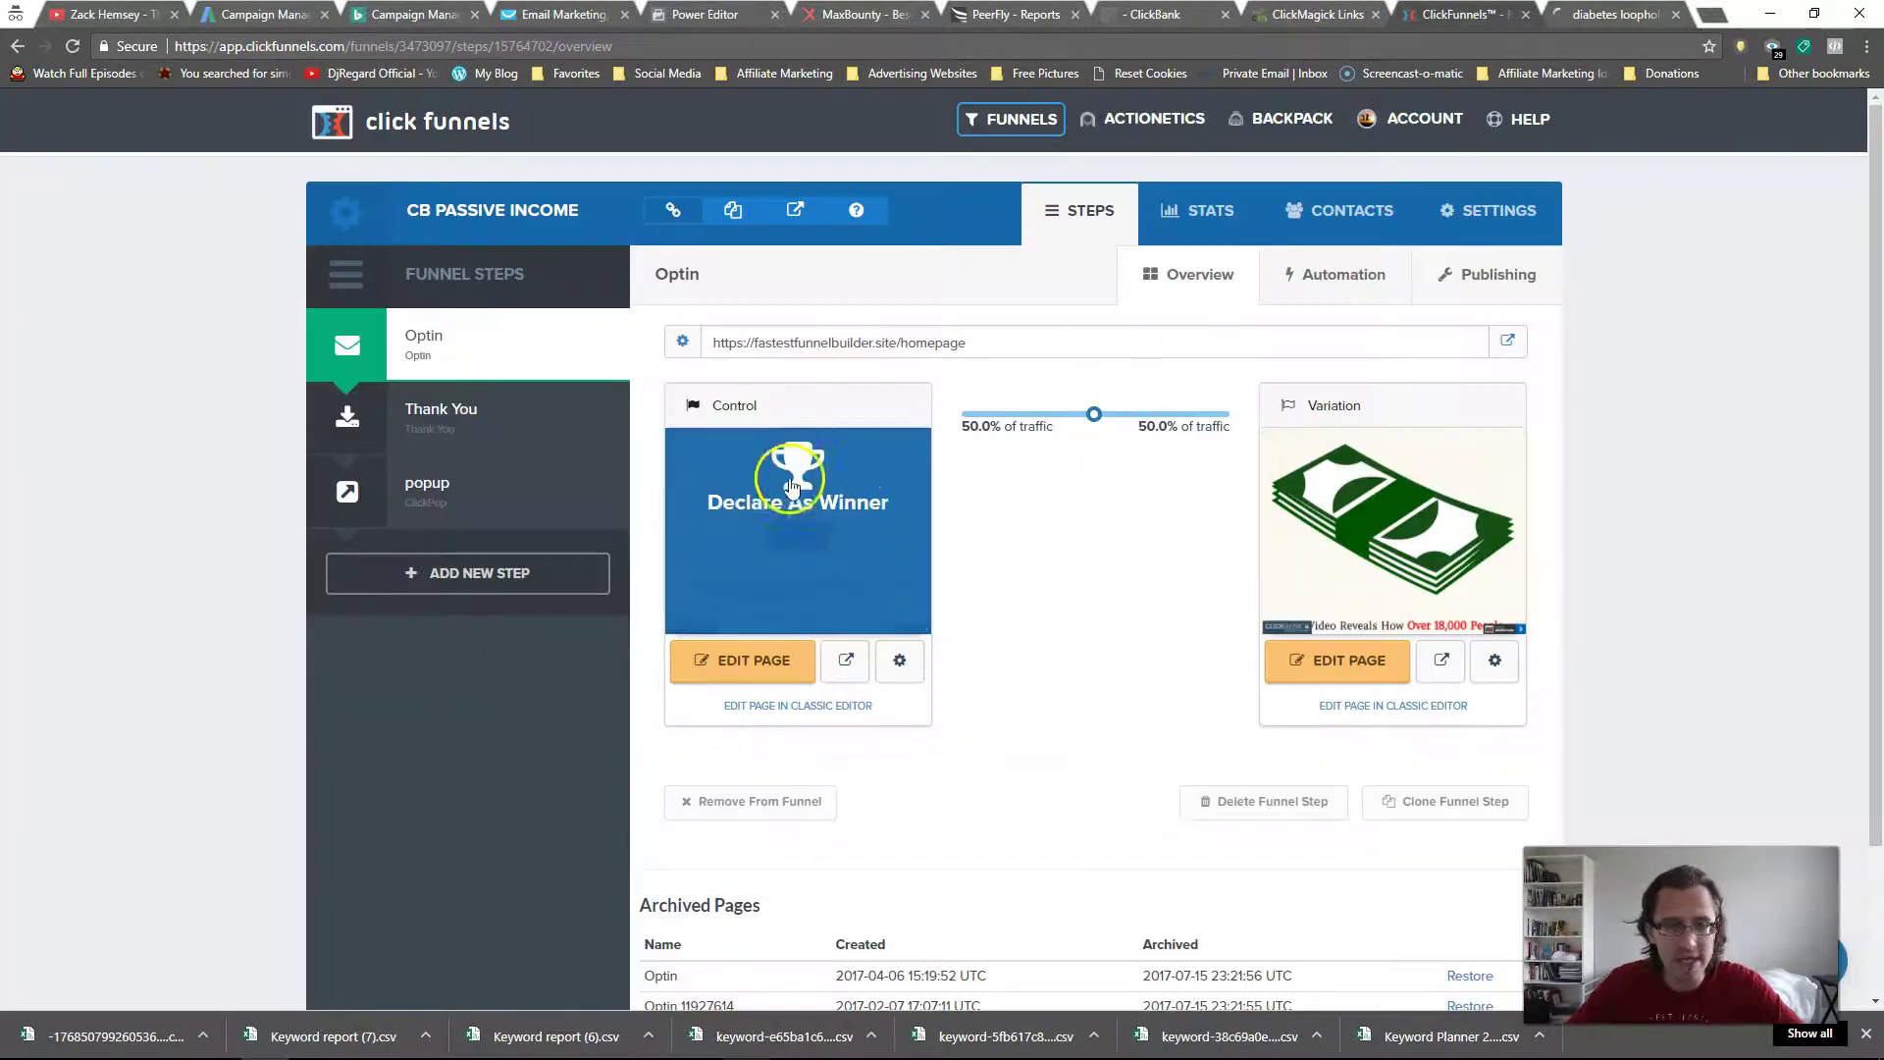
mouse_move(1446, 605)
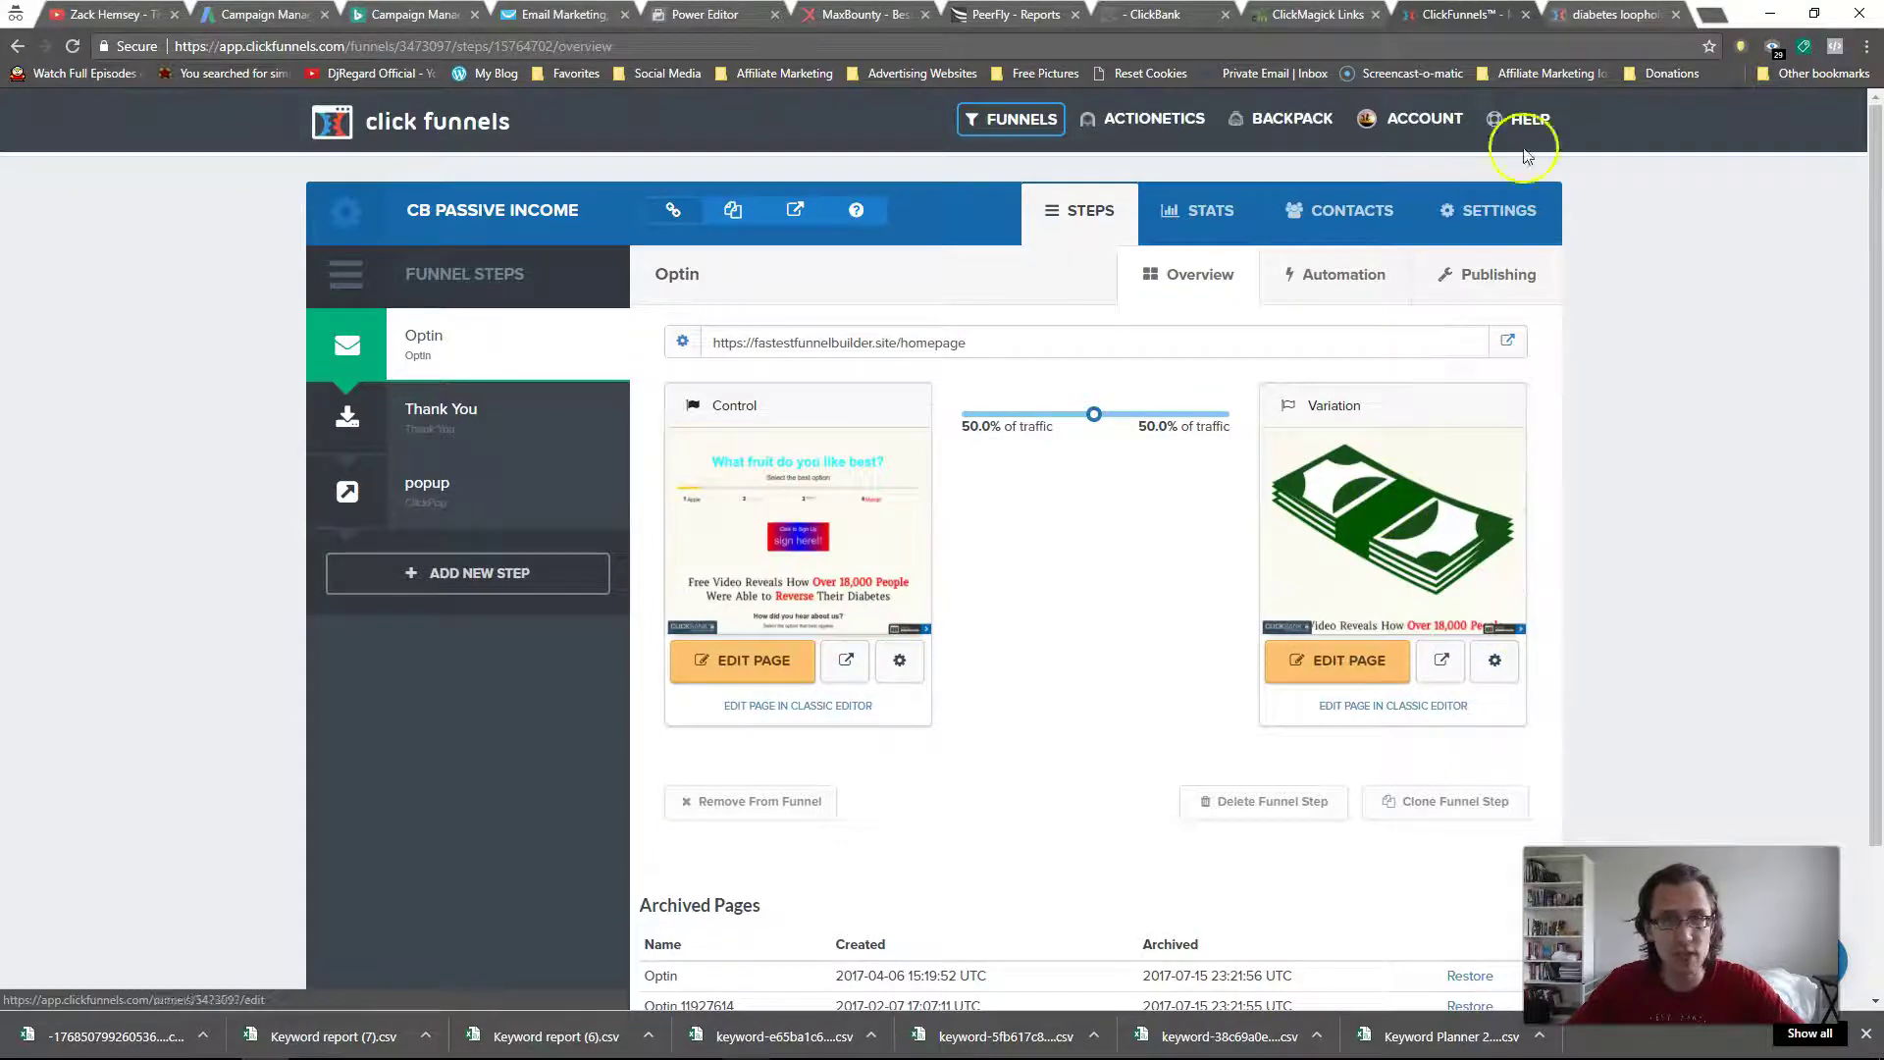
click(1612, 14)
click(455, 46)
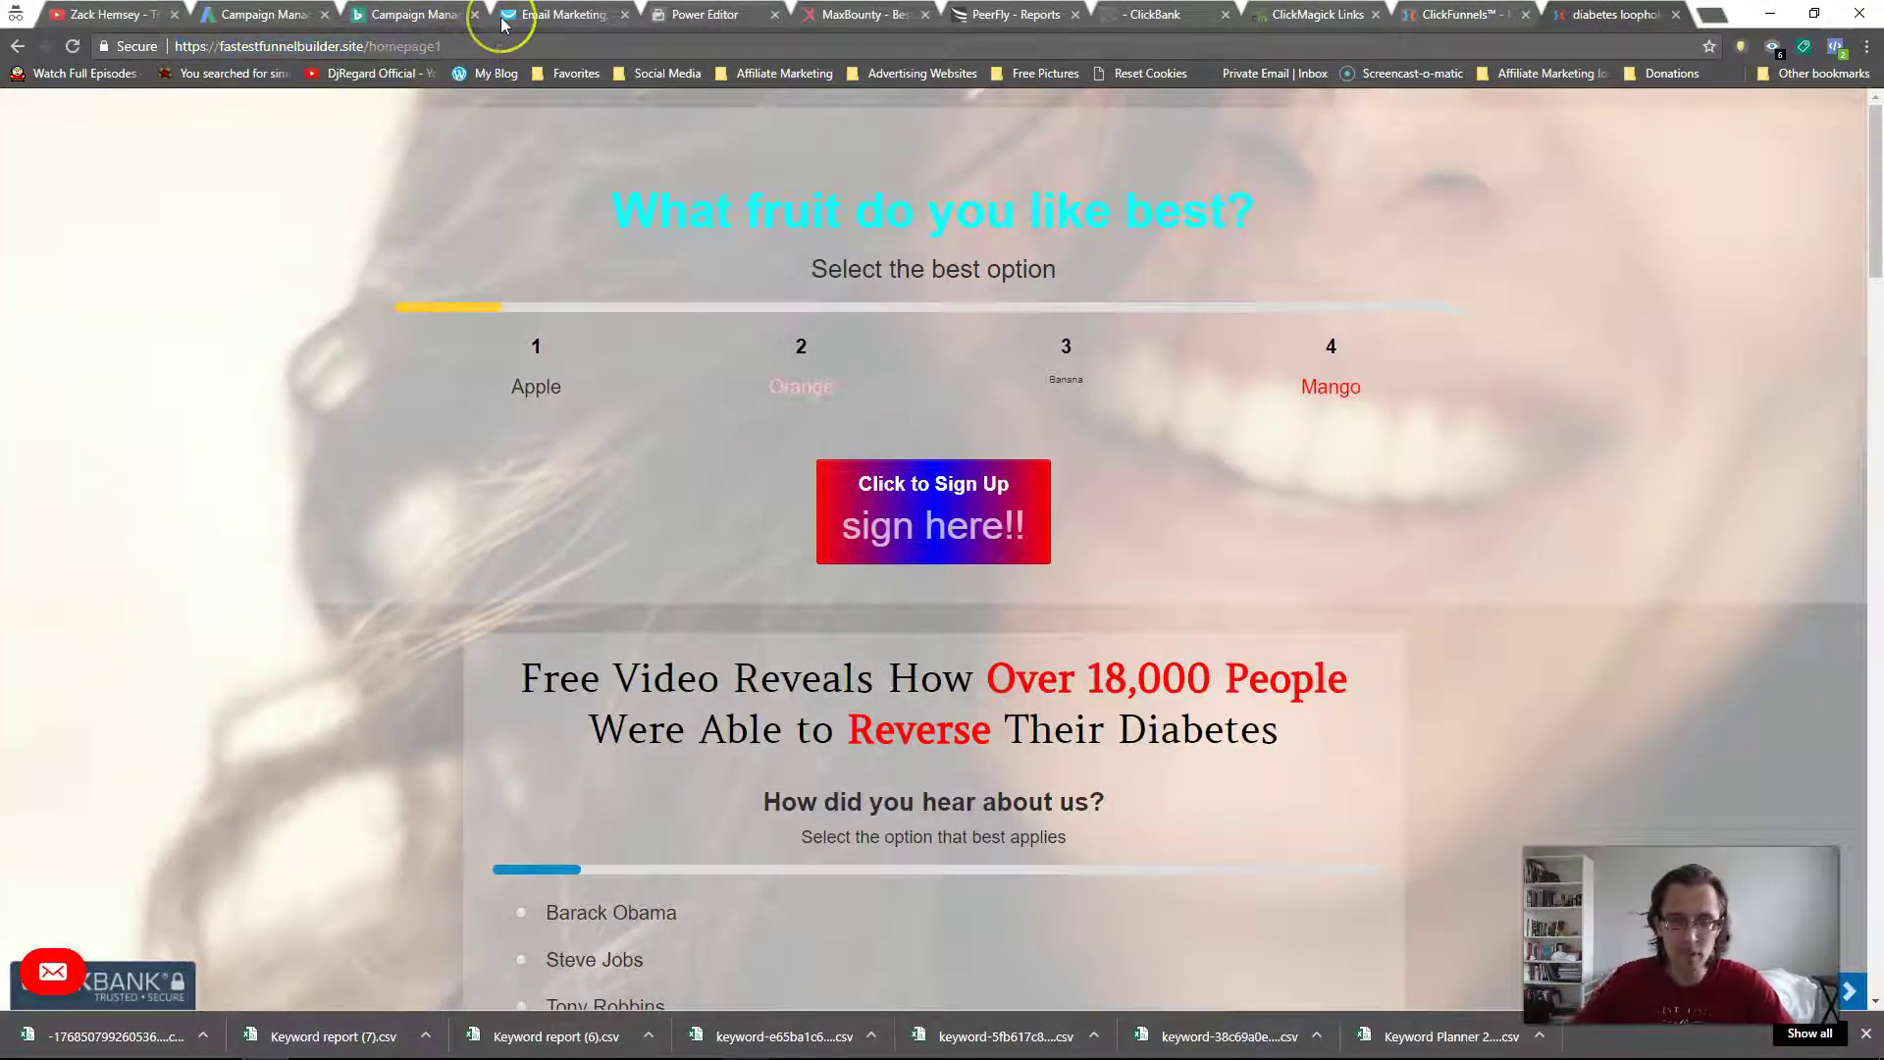
key(End)
key(BackSpace)
text(2)
key(Return)
click(476, 46)
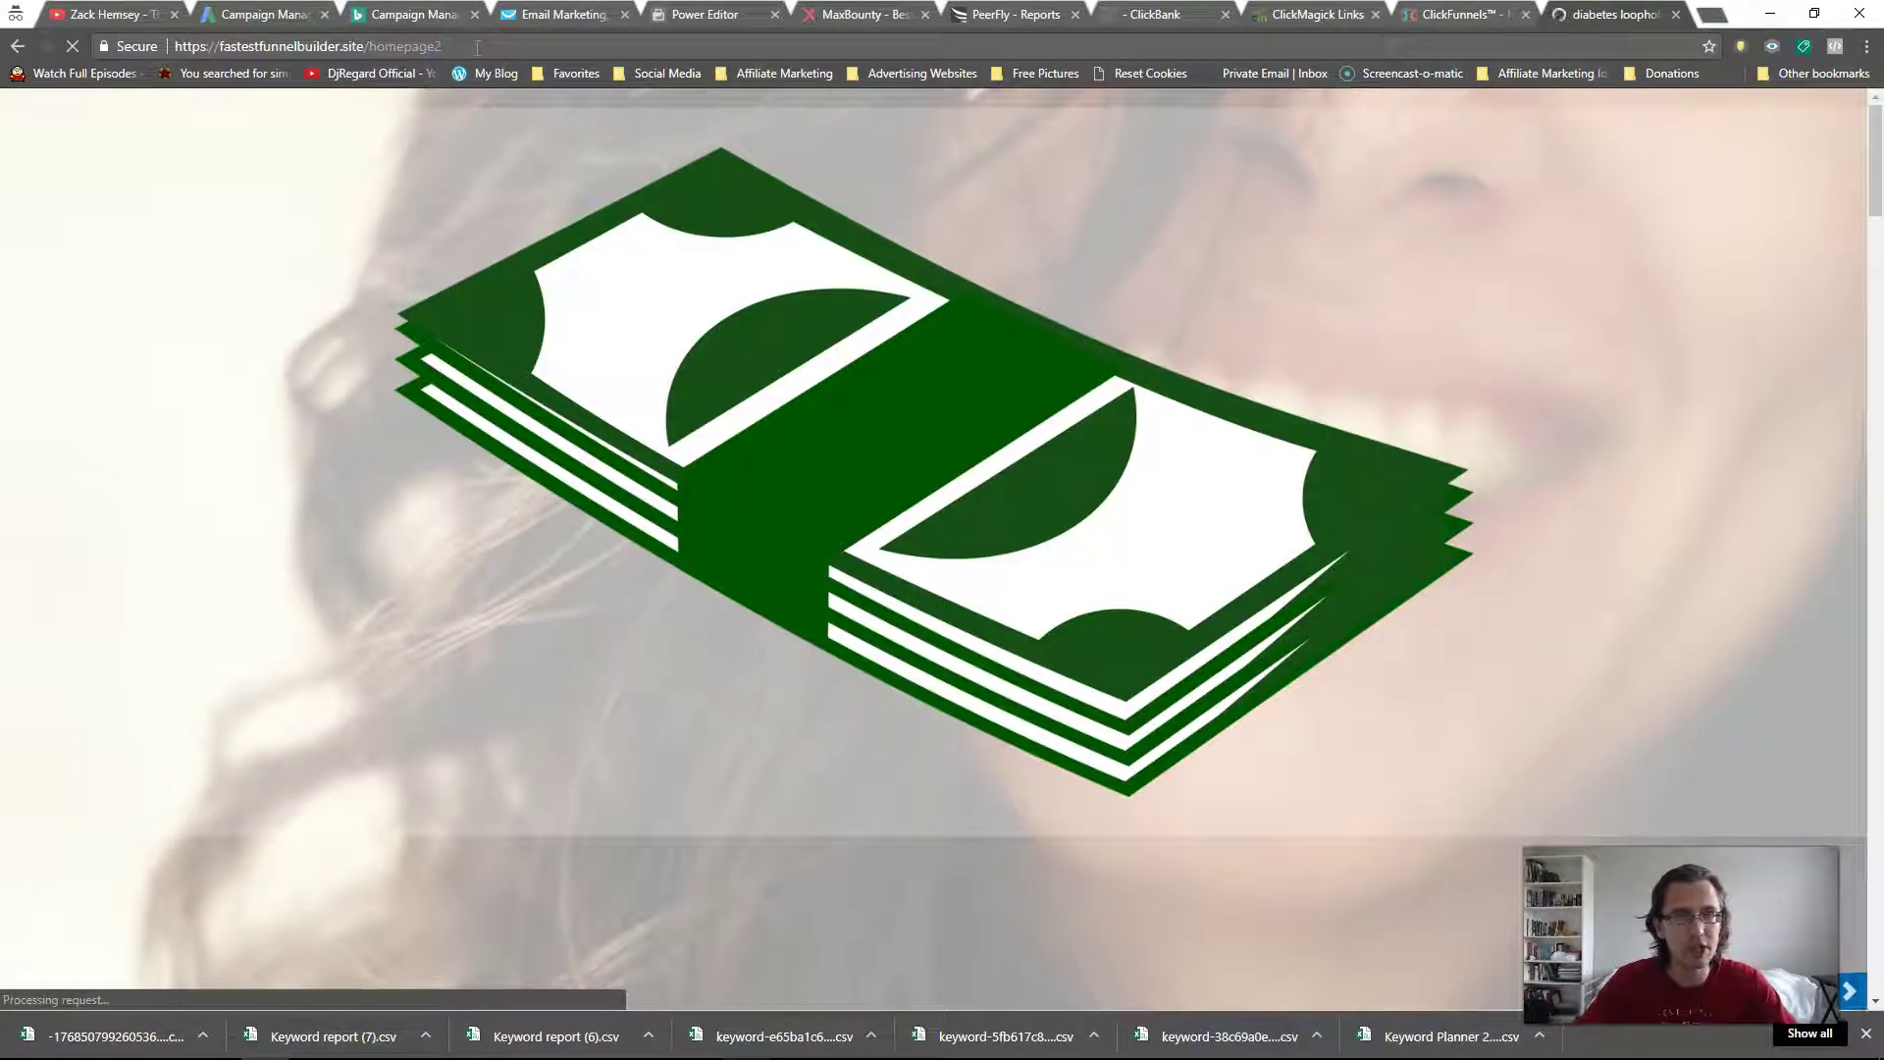
key(Return)
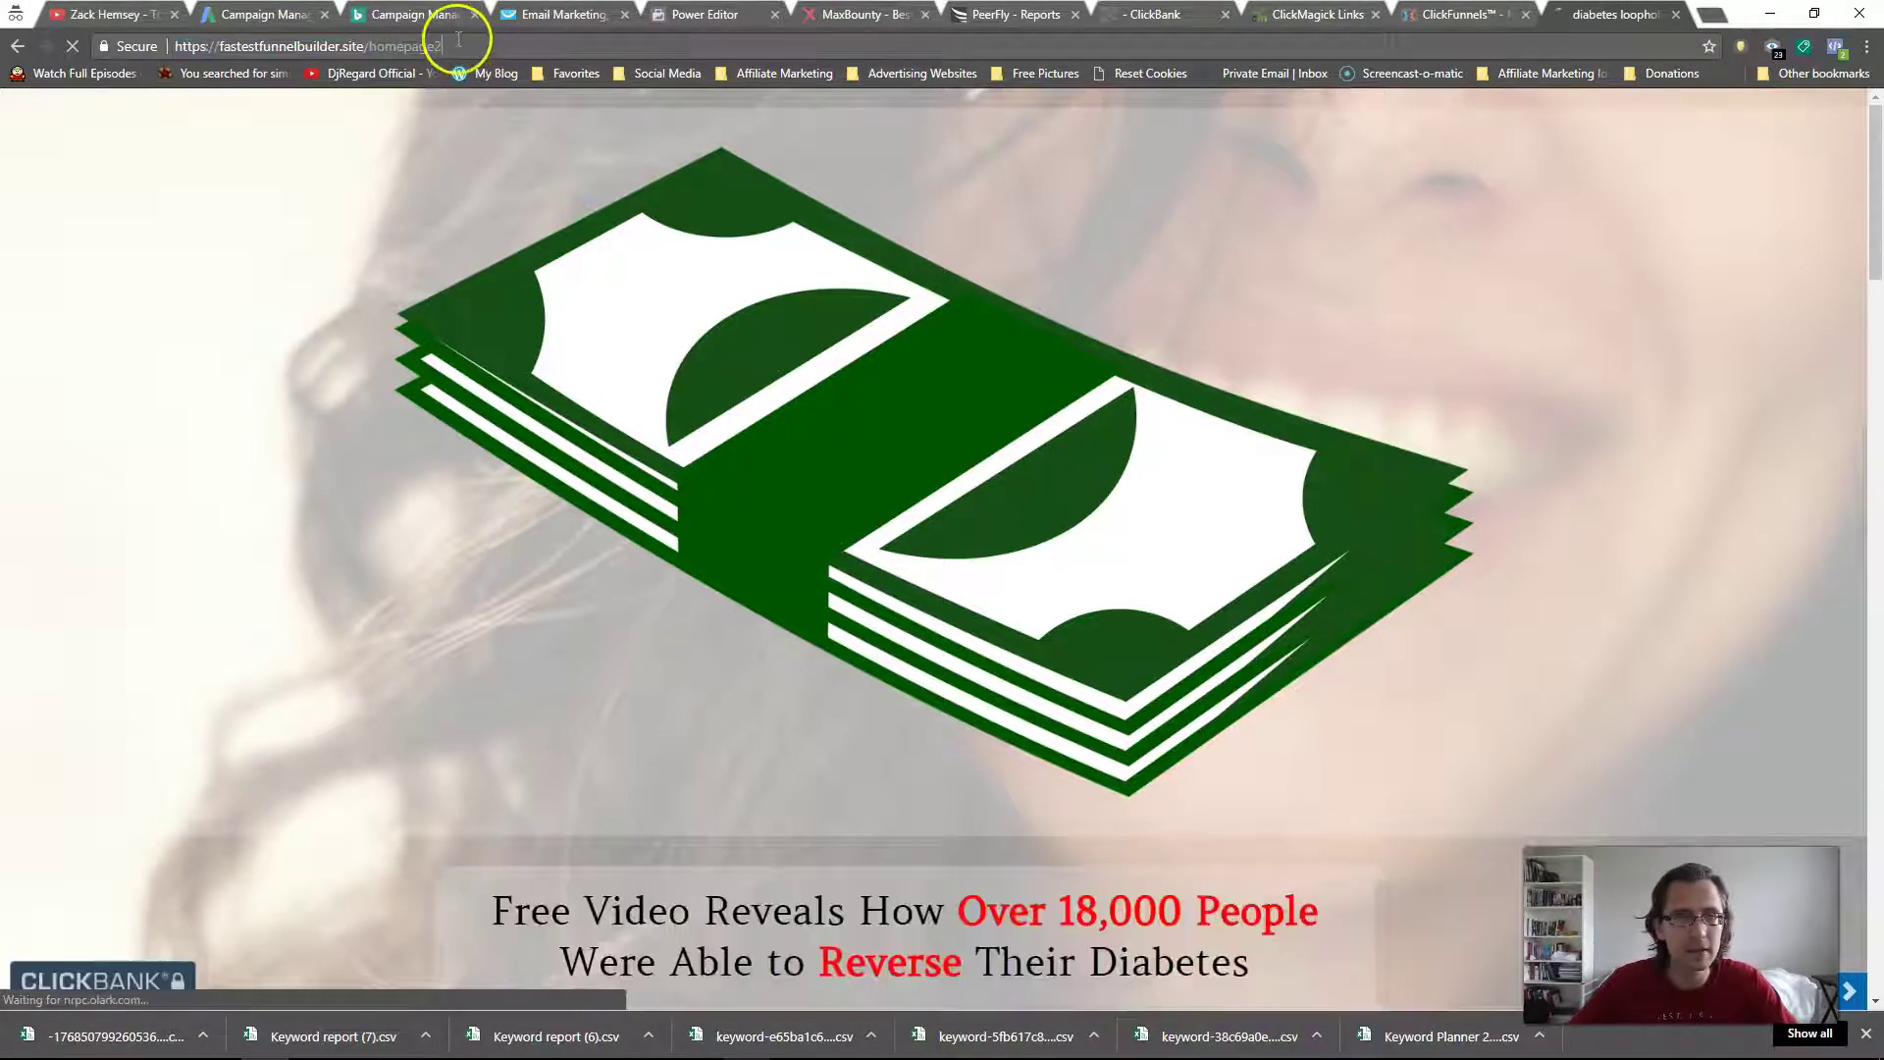
Alternate the address between homepage1 and homepage2, ending on the homepage1 page.
click(461, 43)
key(BackSpace)
text(1)
key(Return)
click(477, 44)
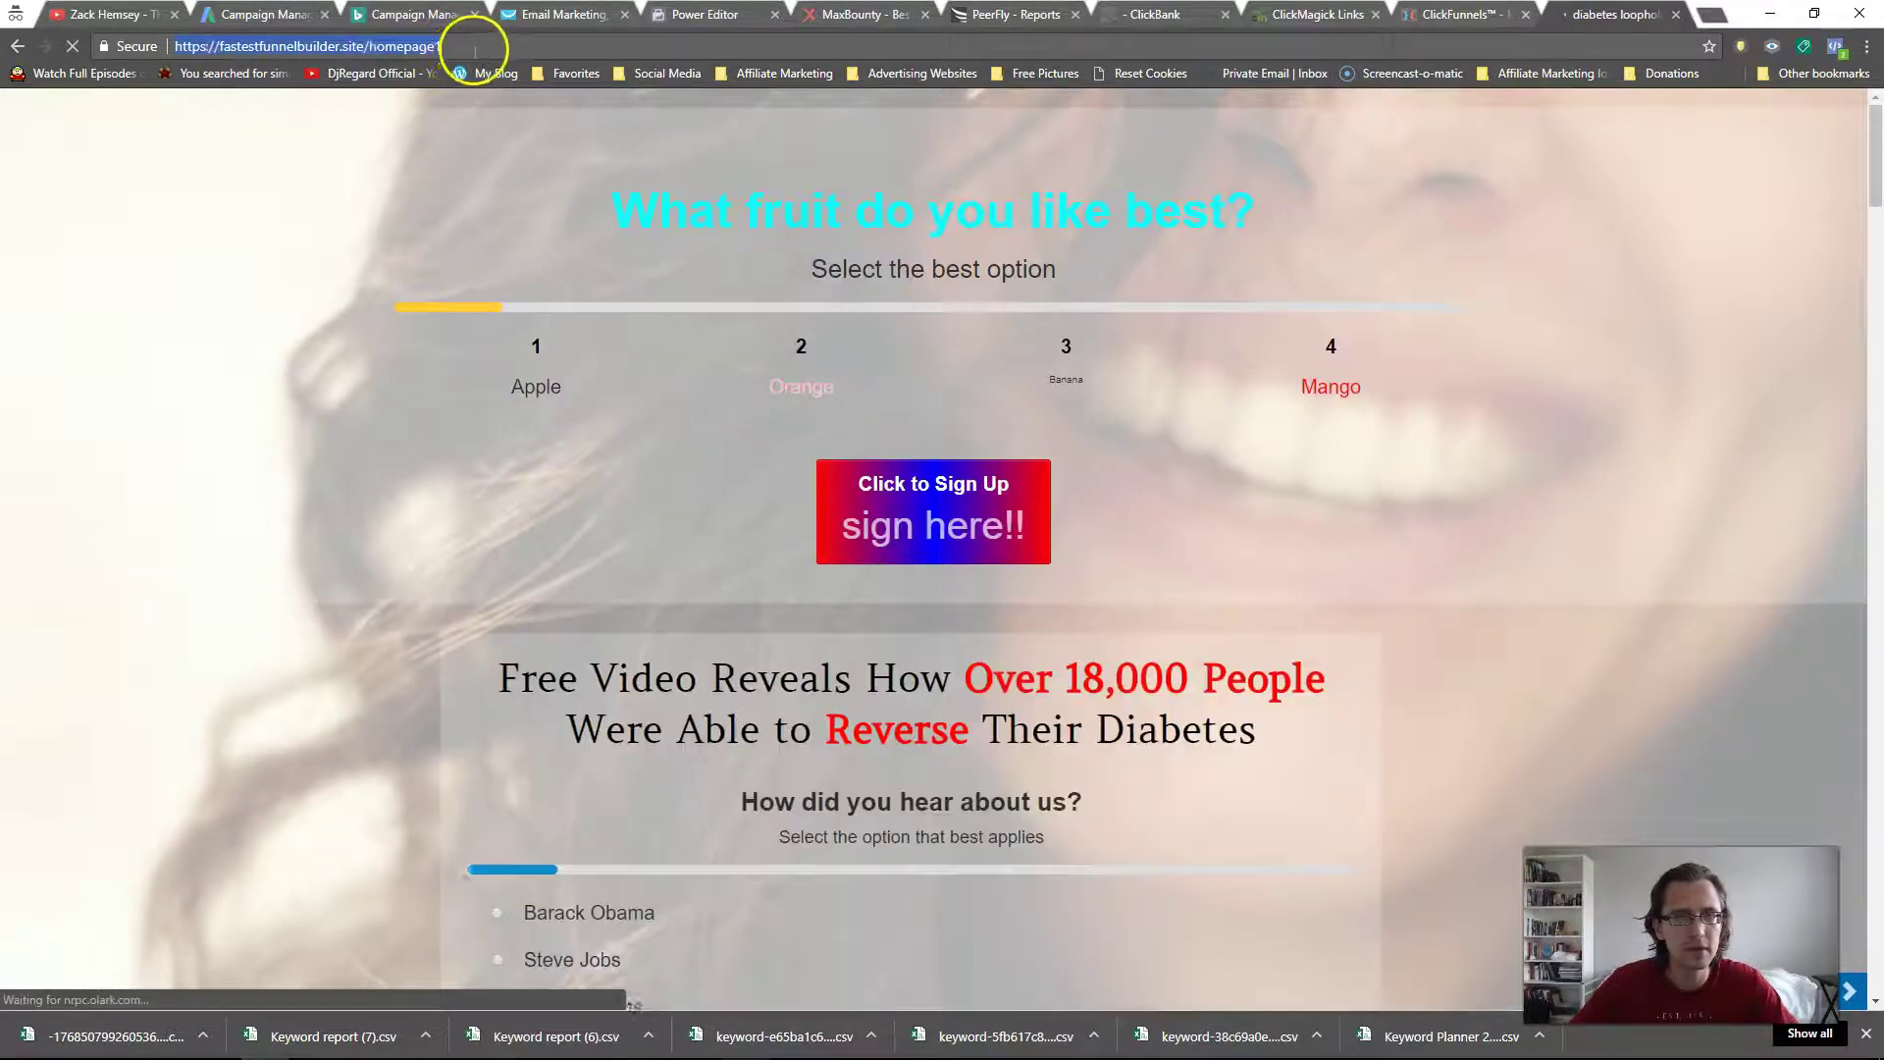
key(BackSpace)
text(2)
key(Return)
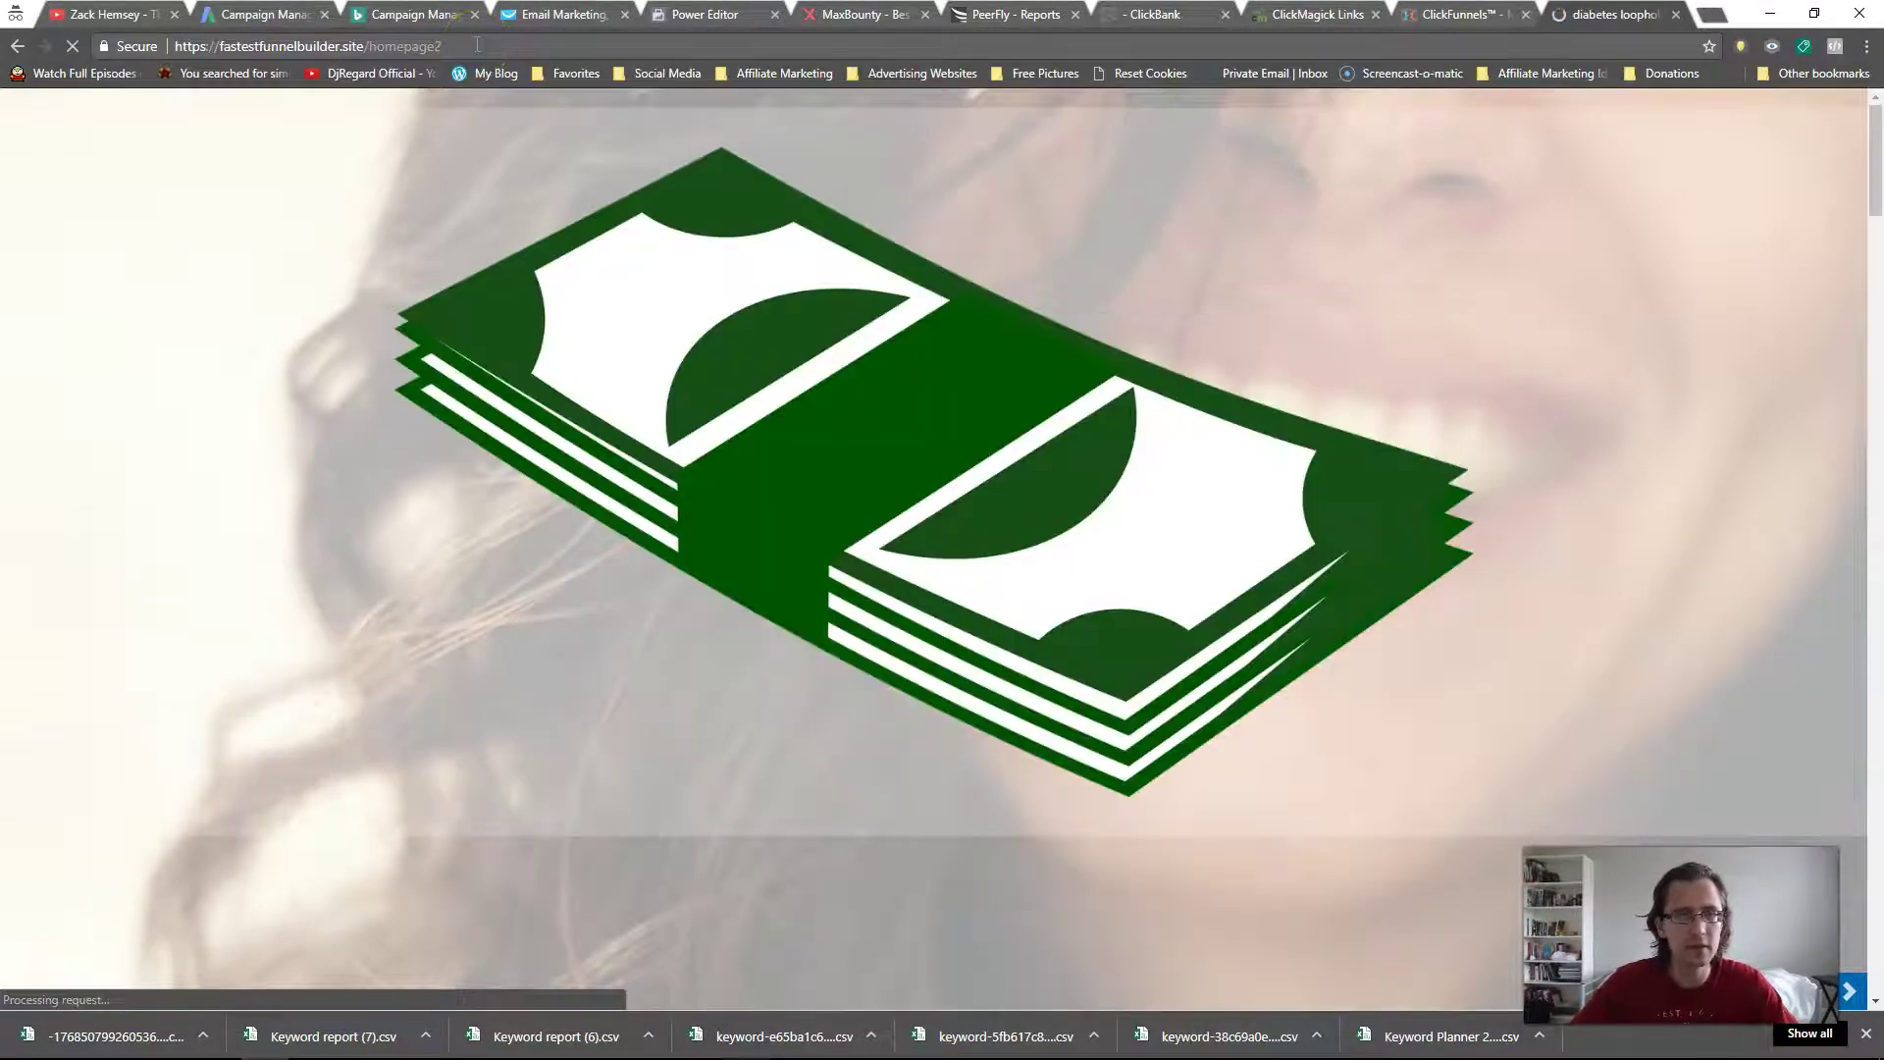
key(BackSpace)
text(1)
key(Return)
click(466, 44)
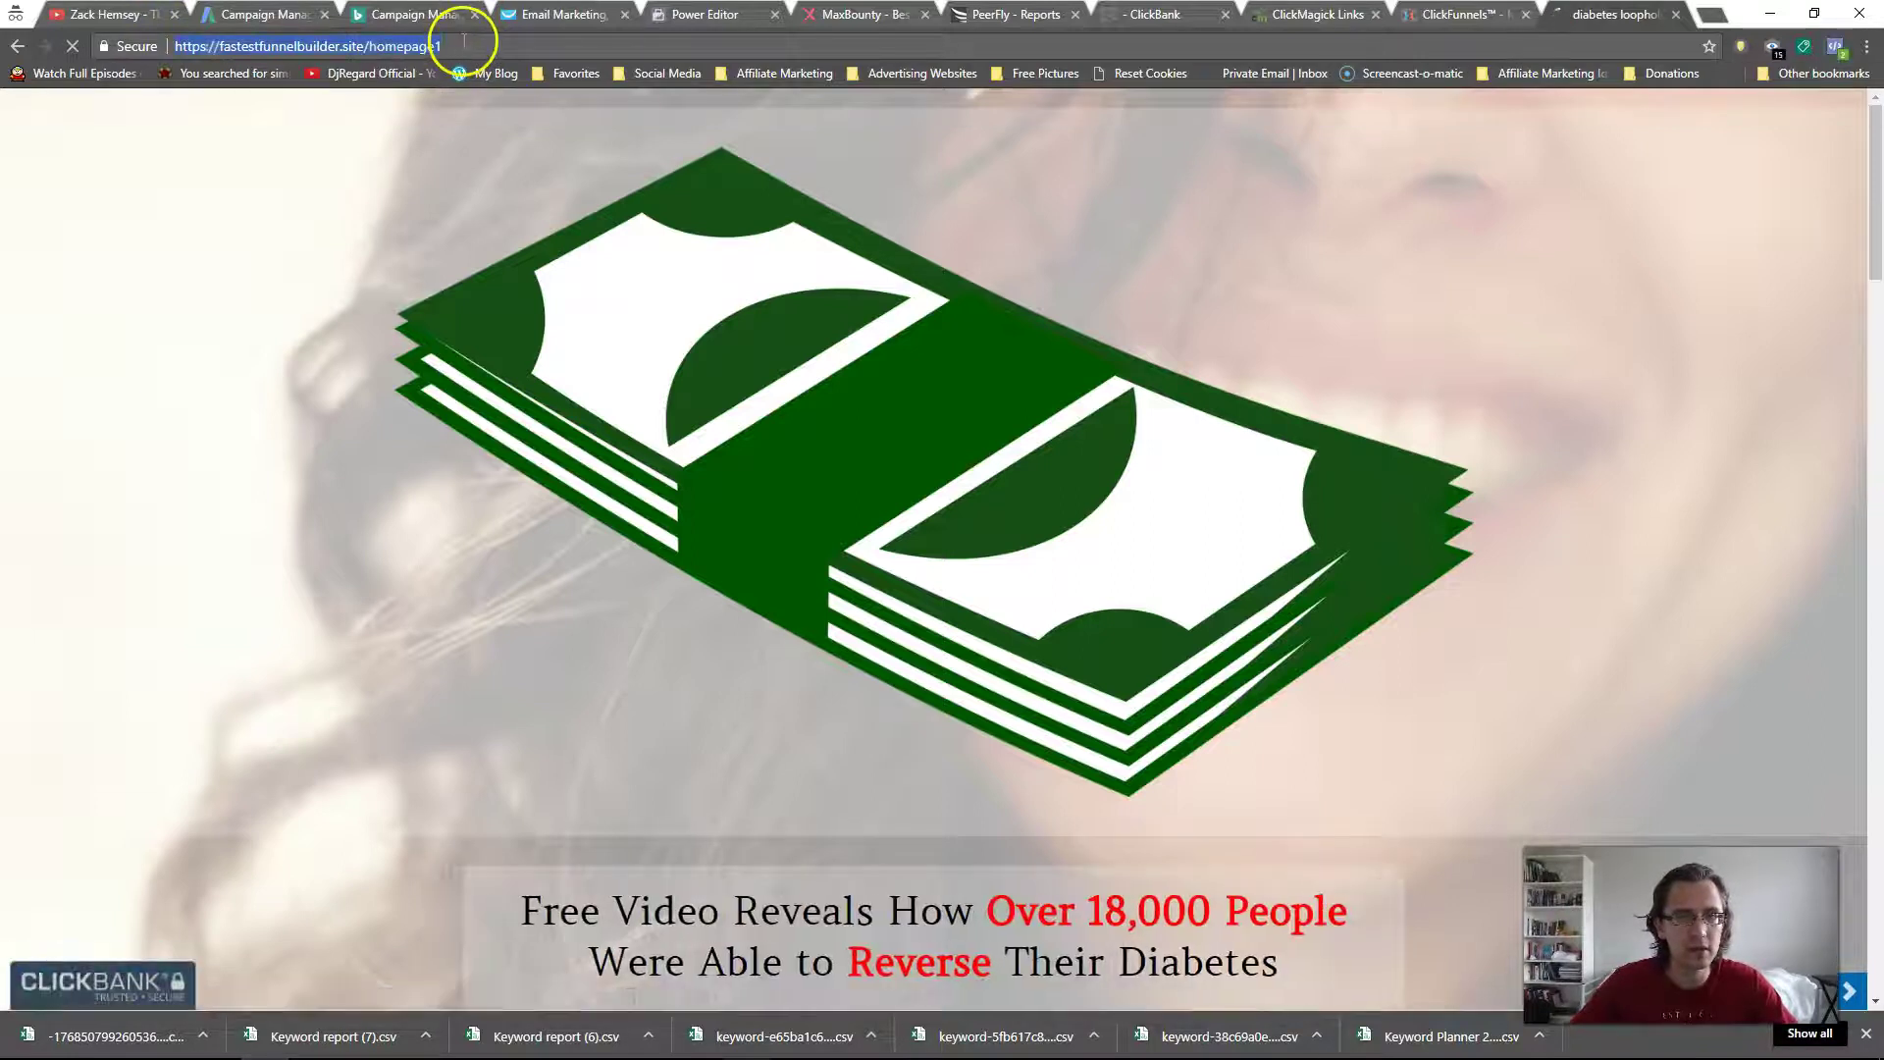
click(471, 95)
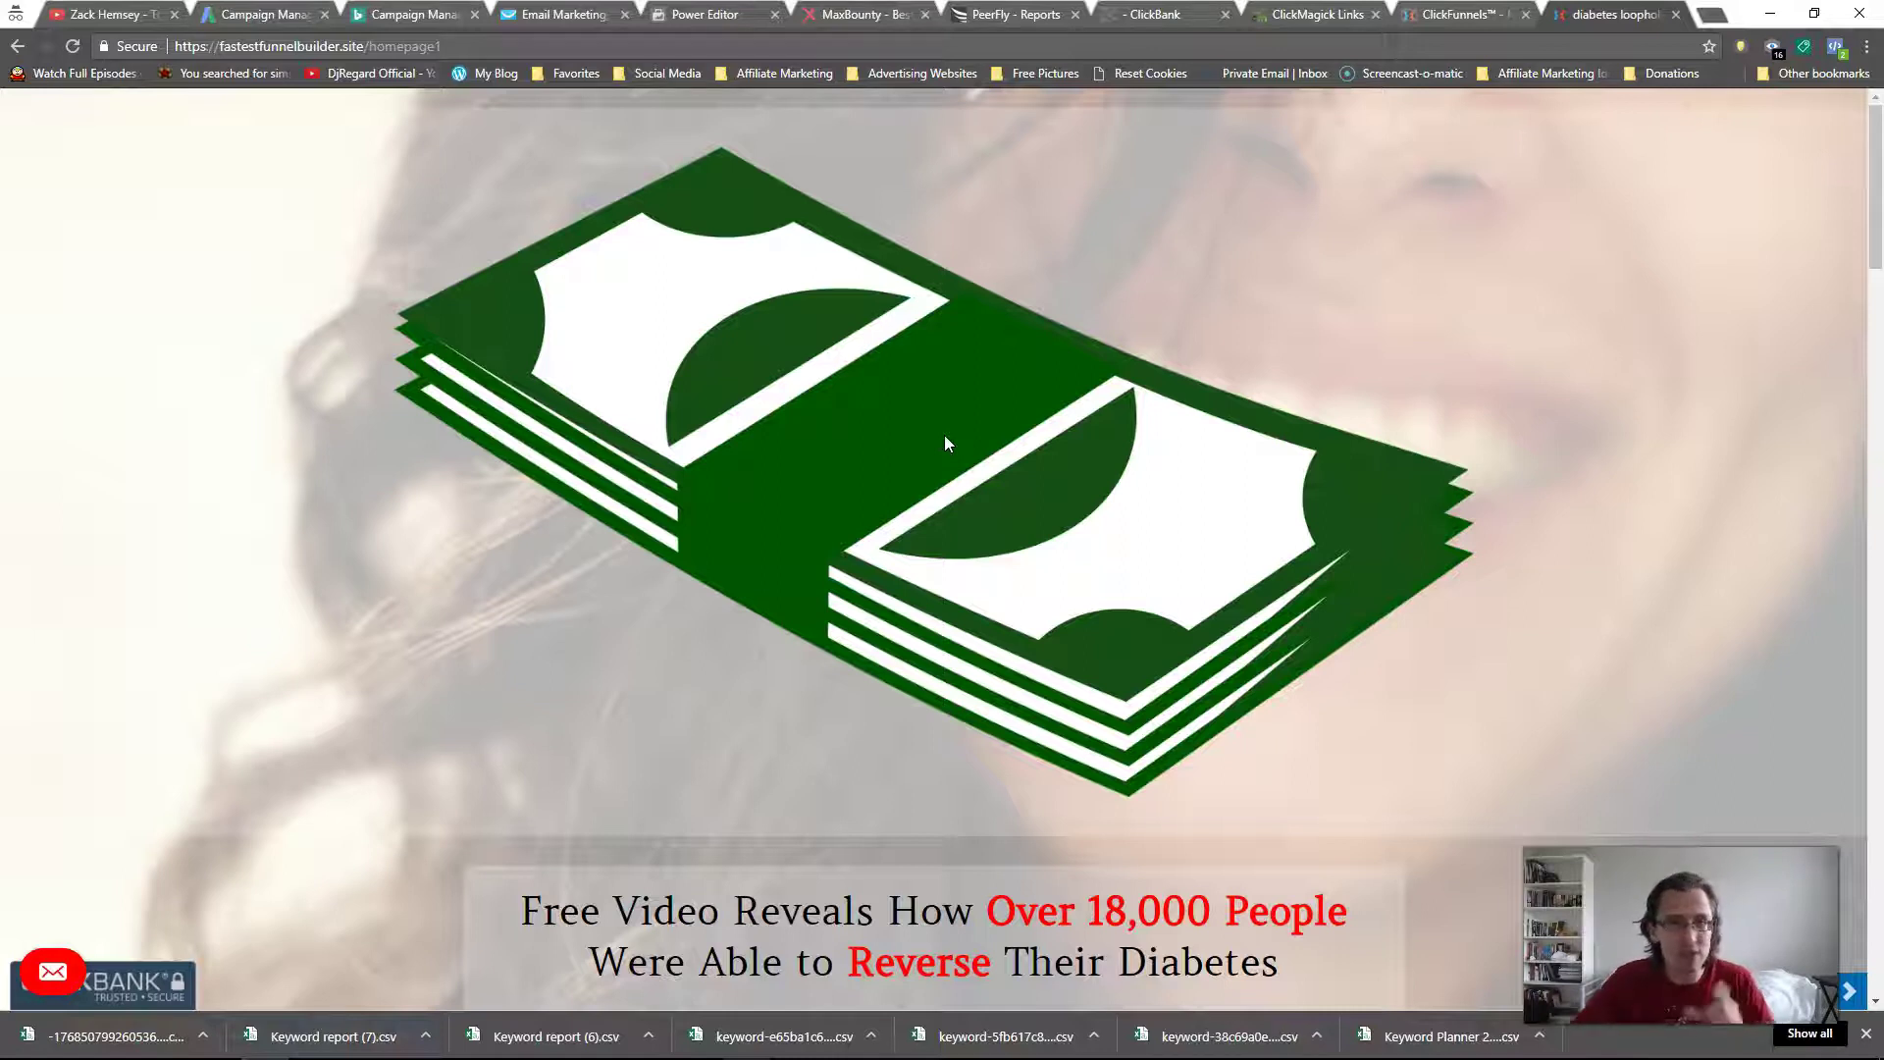
Reload the live optin page and recheck the Variation page's path in ClickFunnels.
key(ctrl+shift+Tab)
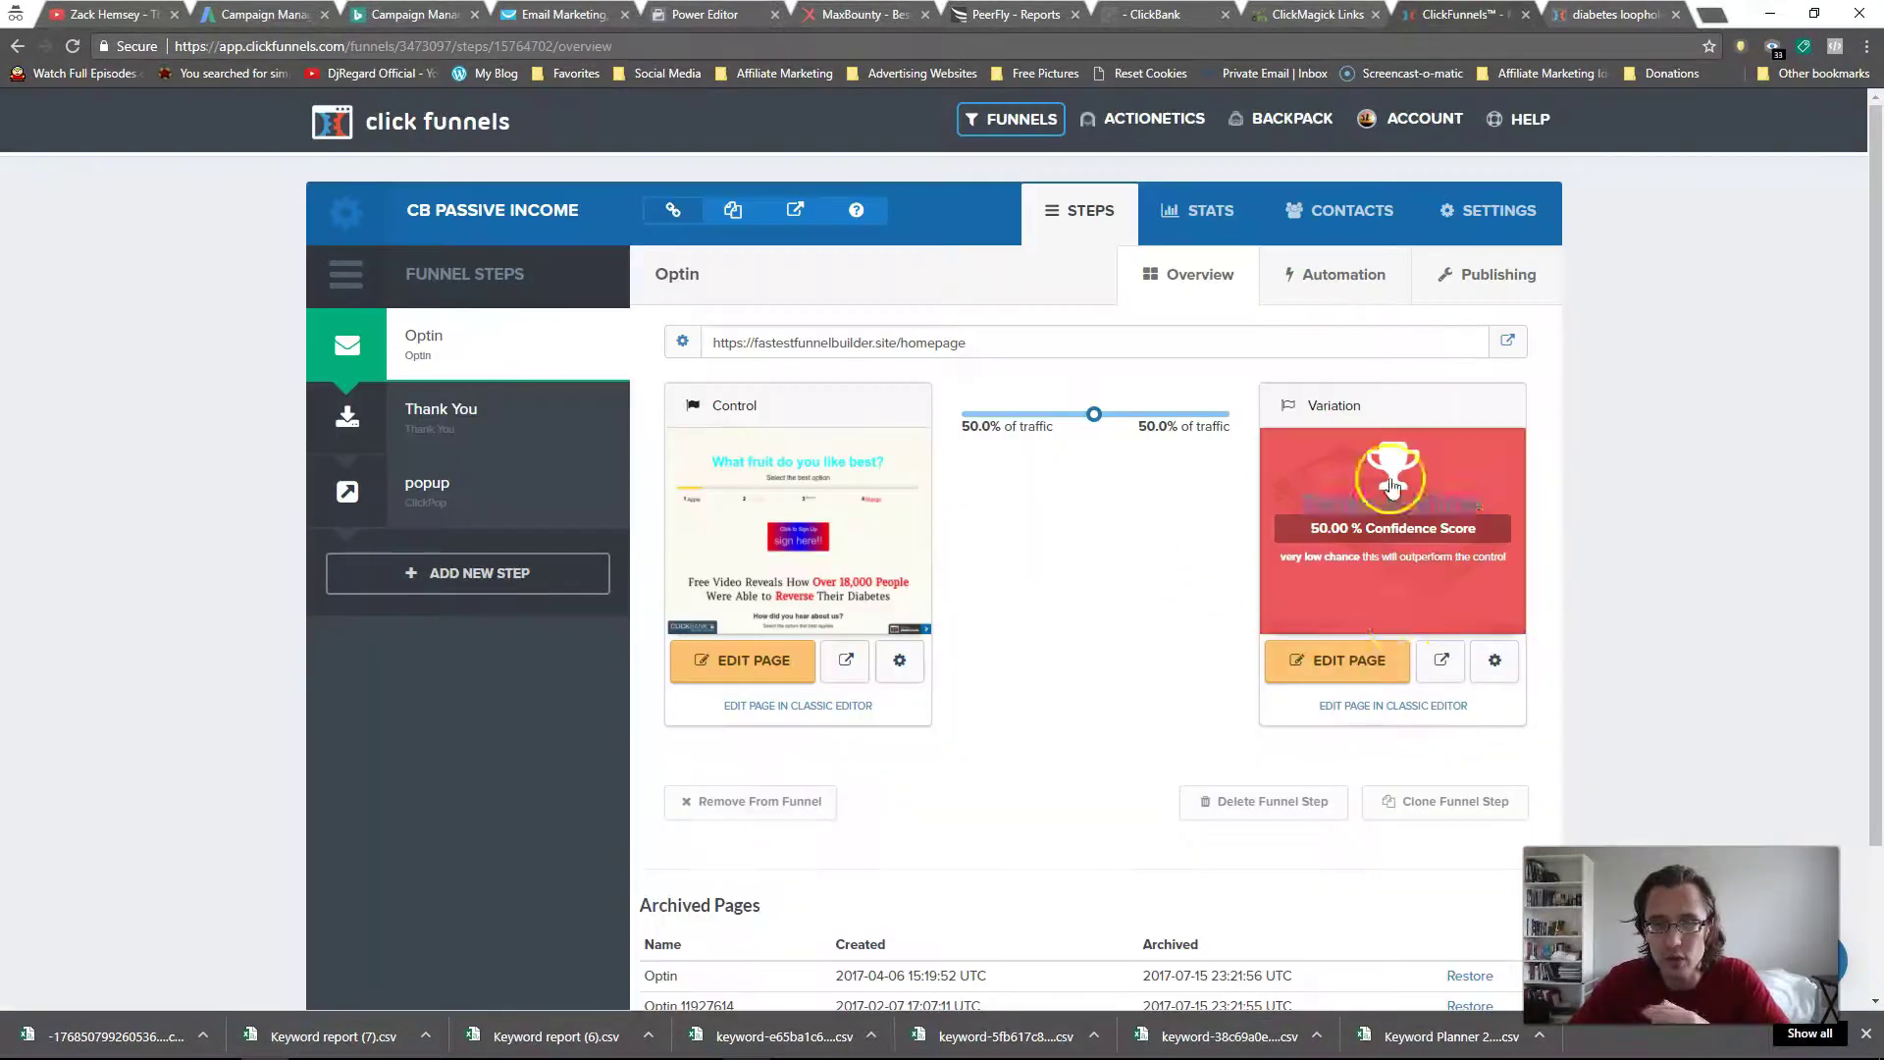
key(ctrl+Tab)
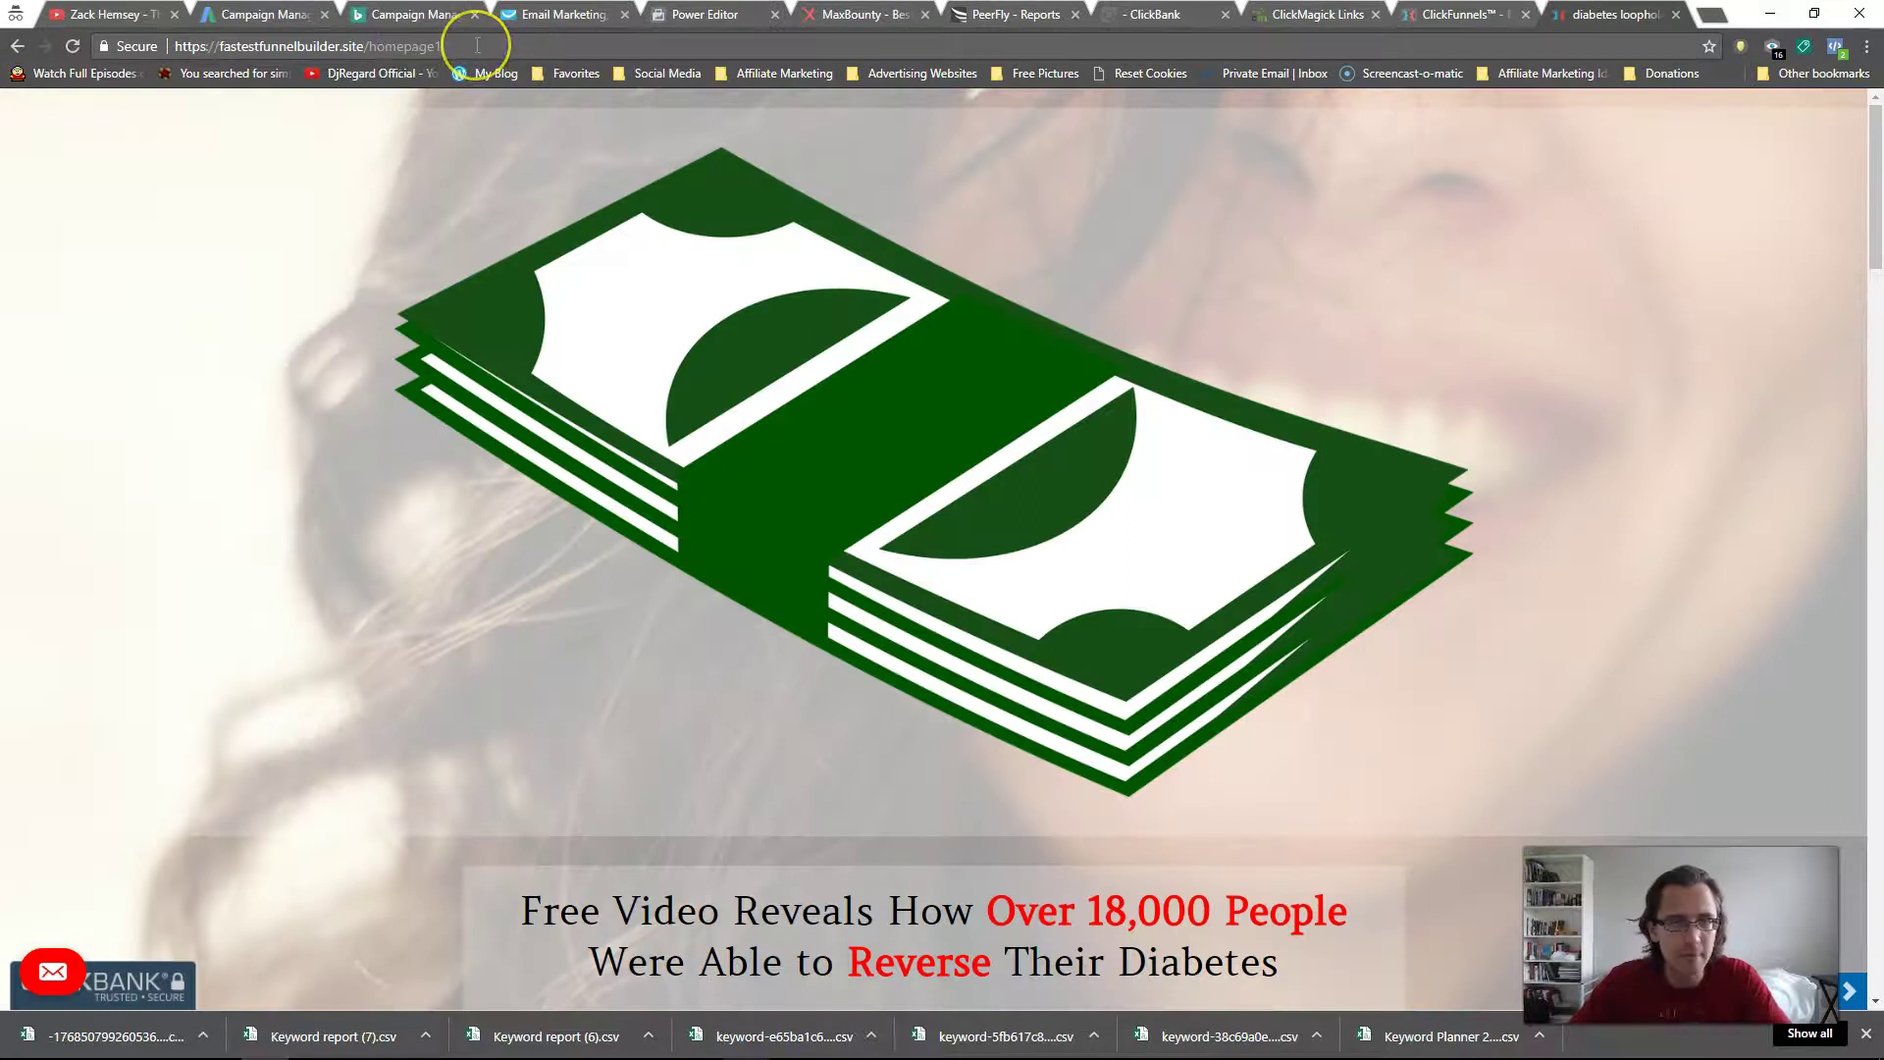
key(F5)
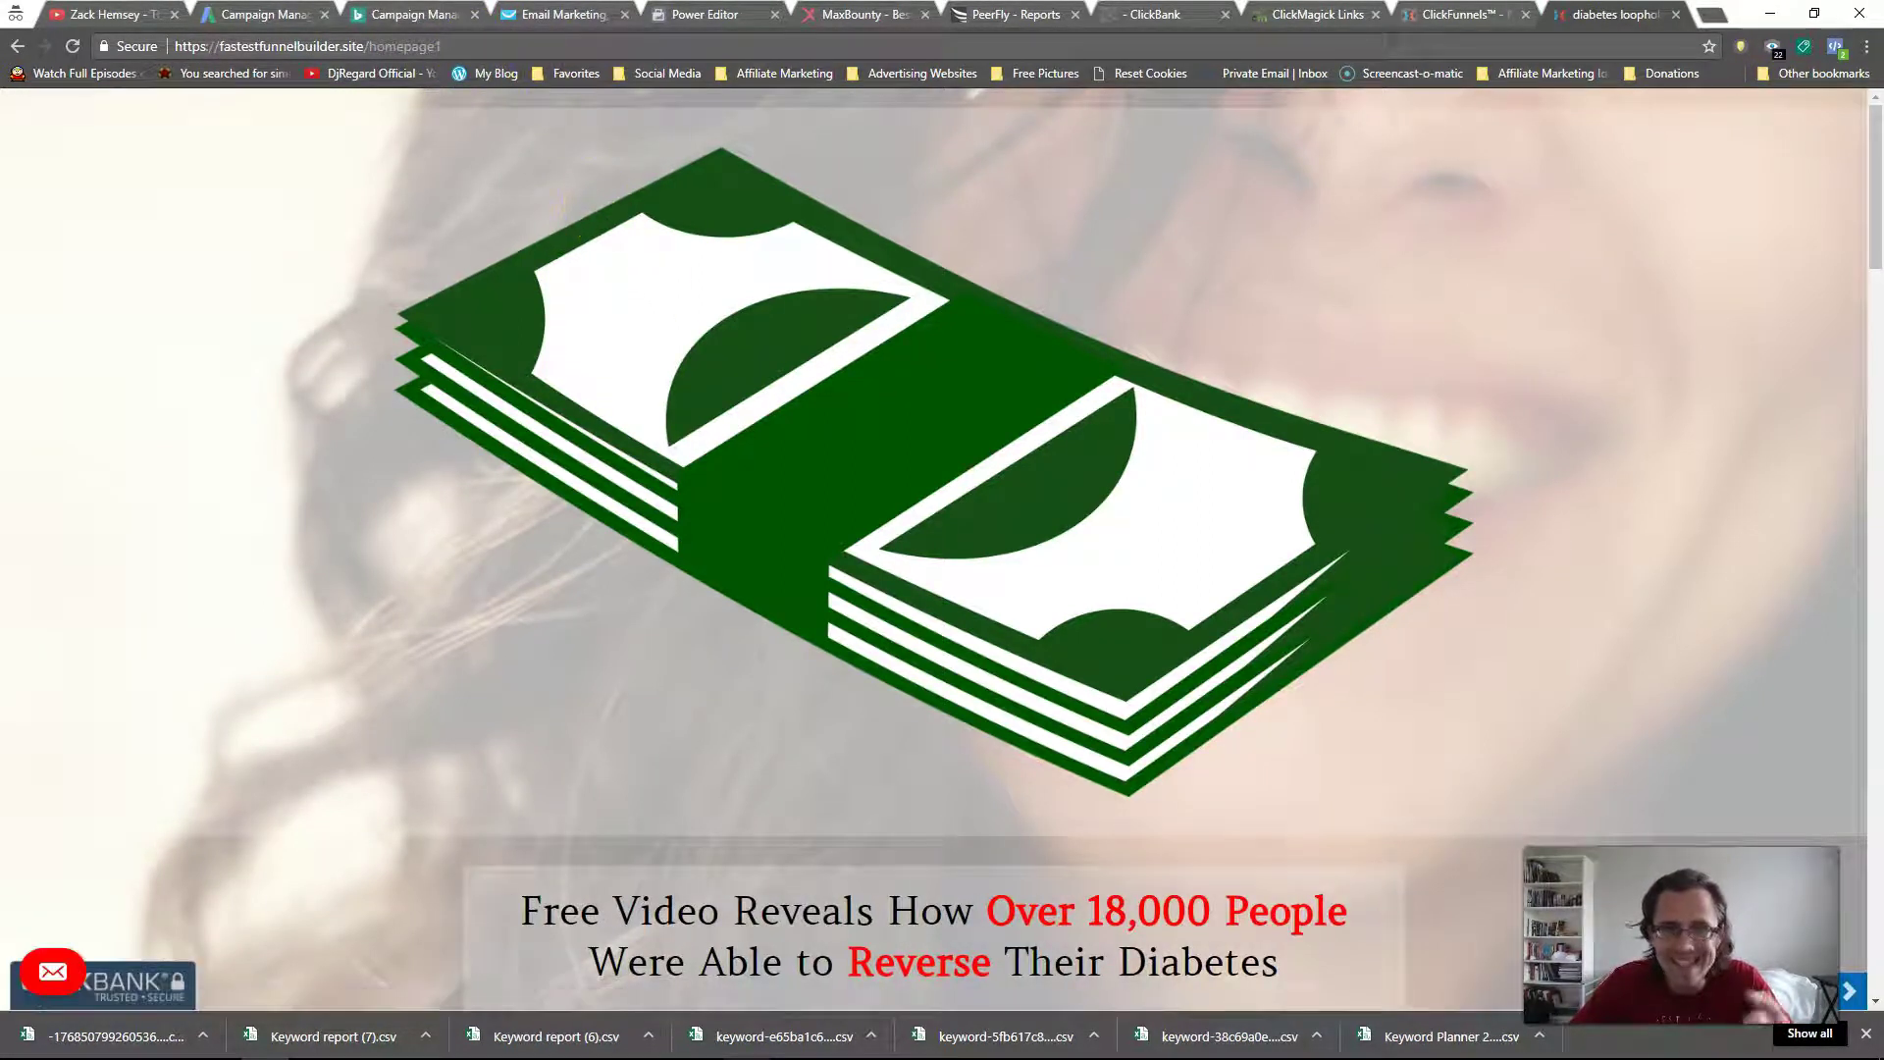
key(ctrl+shift+Tab)
click(1495, 659)
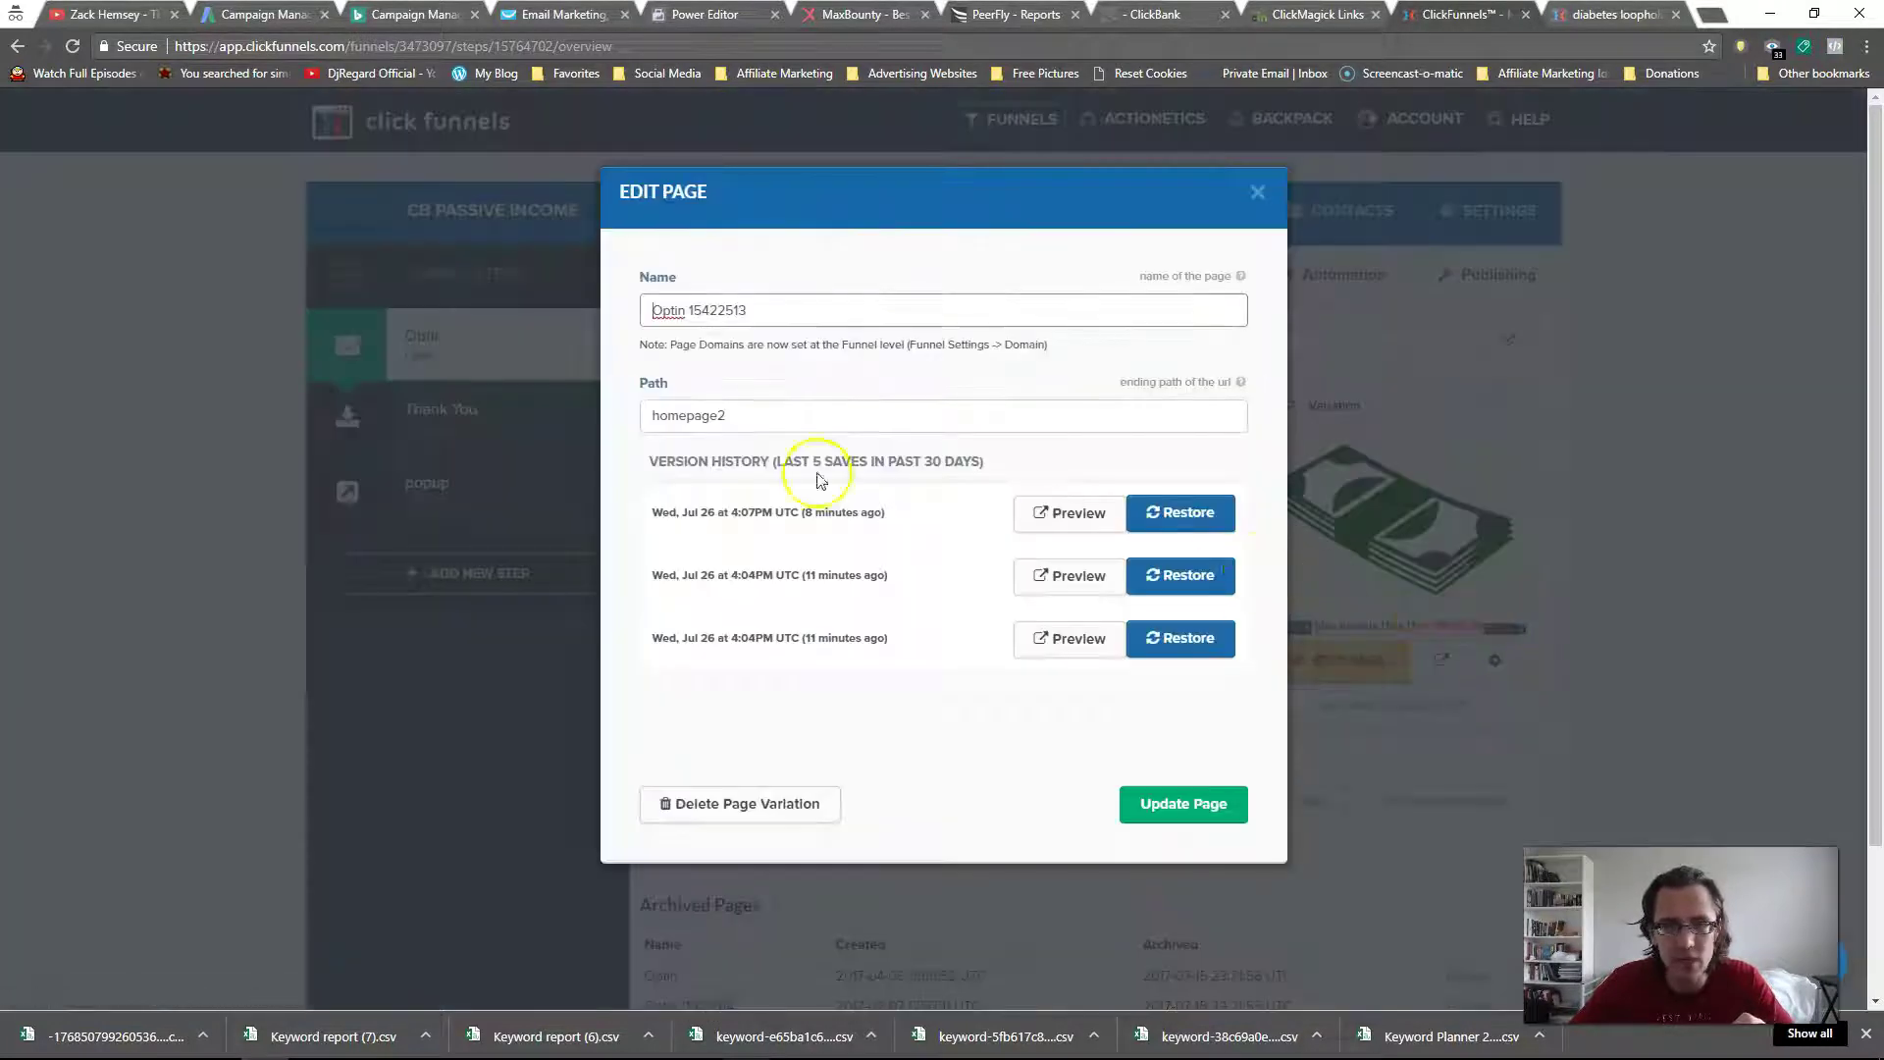
click(721, 415)
click(1258, 191)
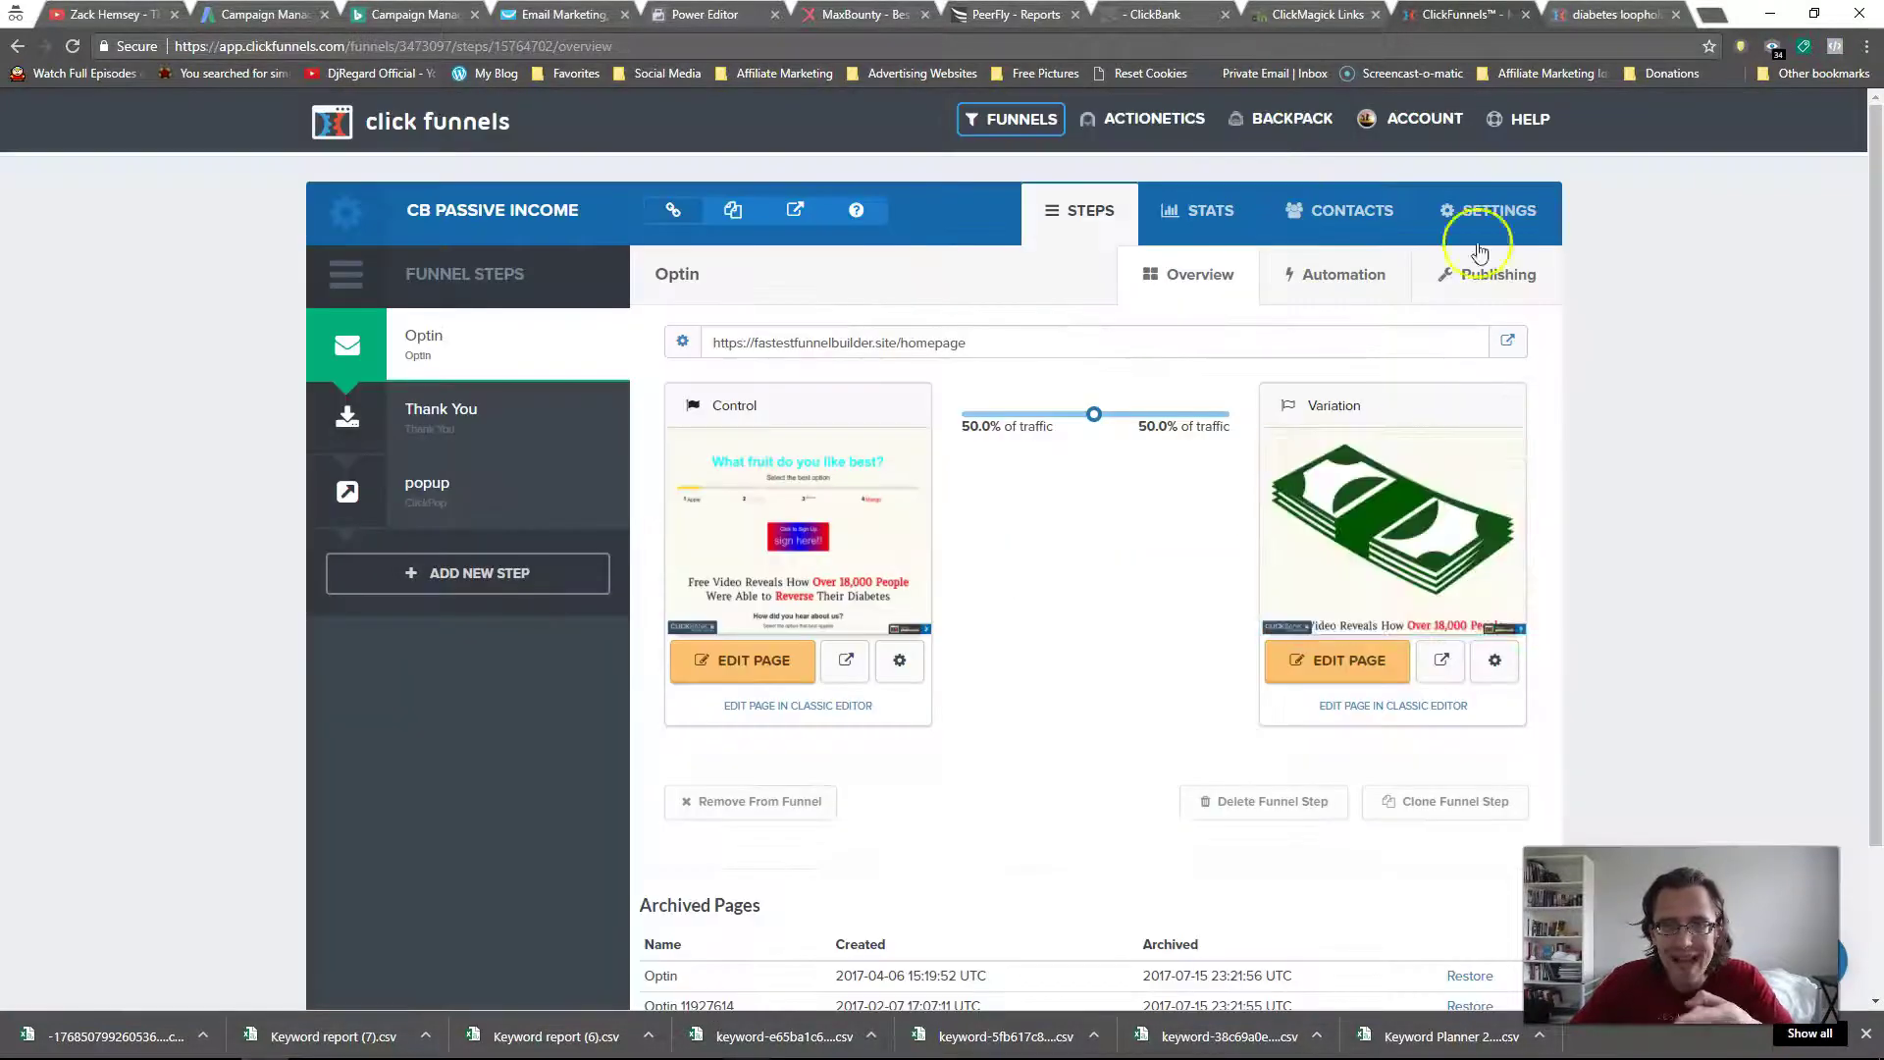
key(ctrl+Tab)
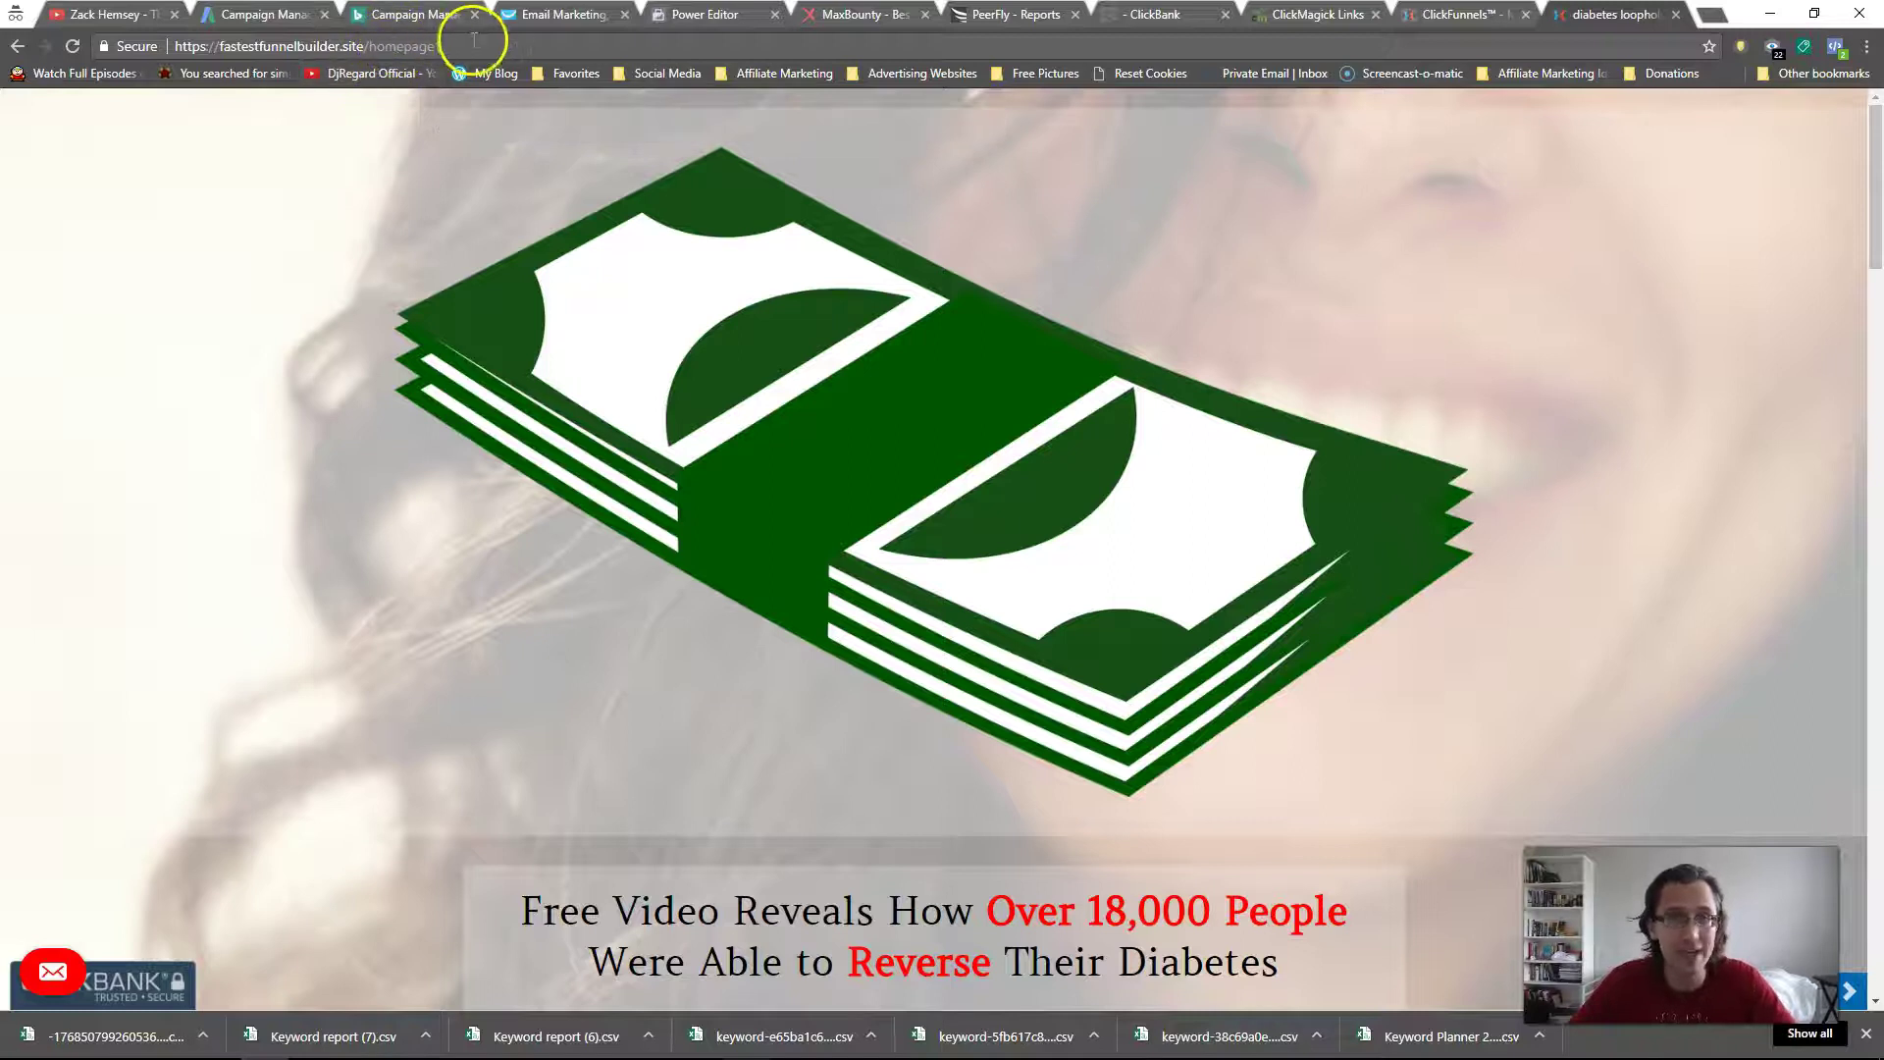
Load the homepage2 address, then the bare homepage address.
click(432, 47)
click(438, 46)
key(BackSpace)
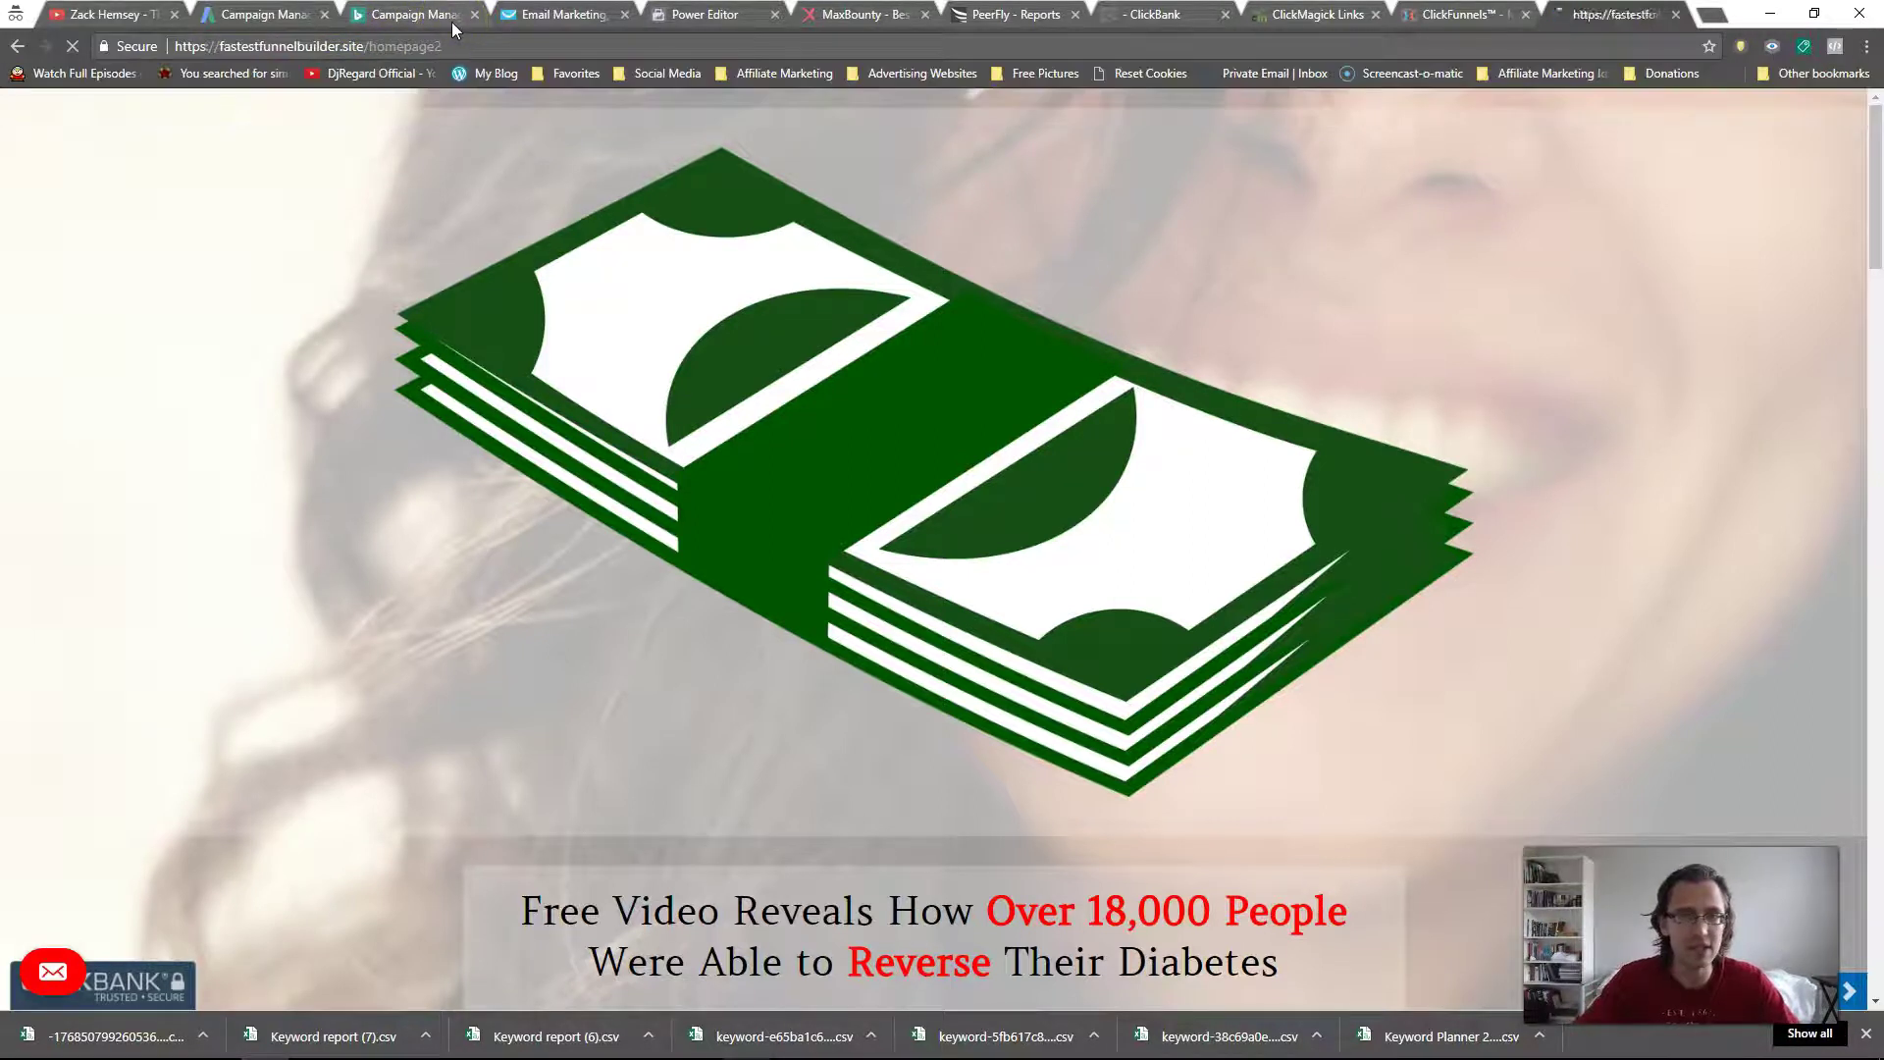
text(2)
key(Return)
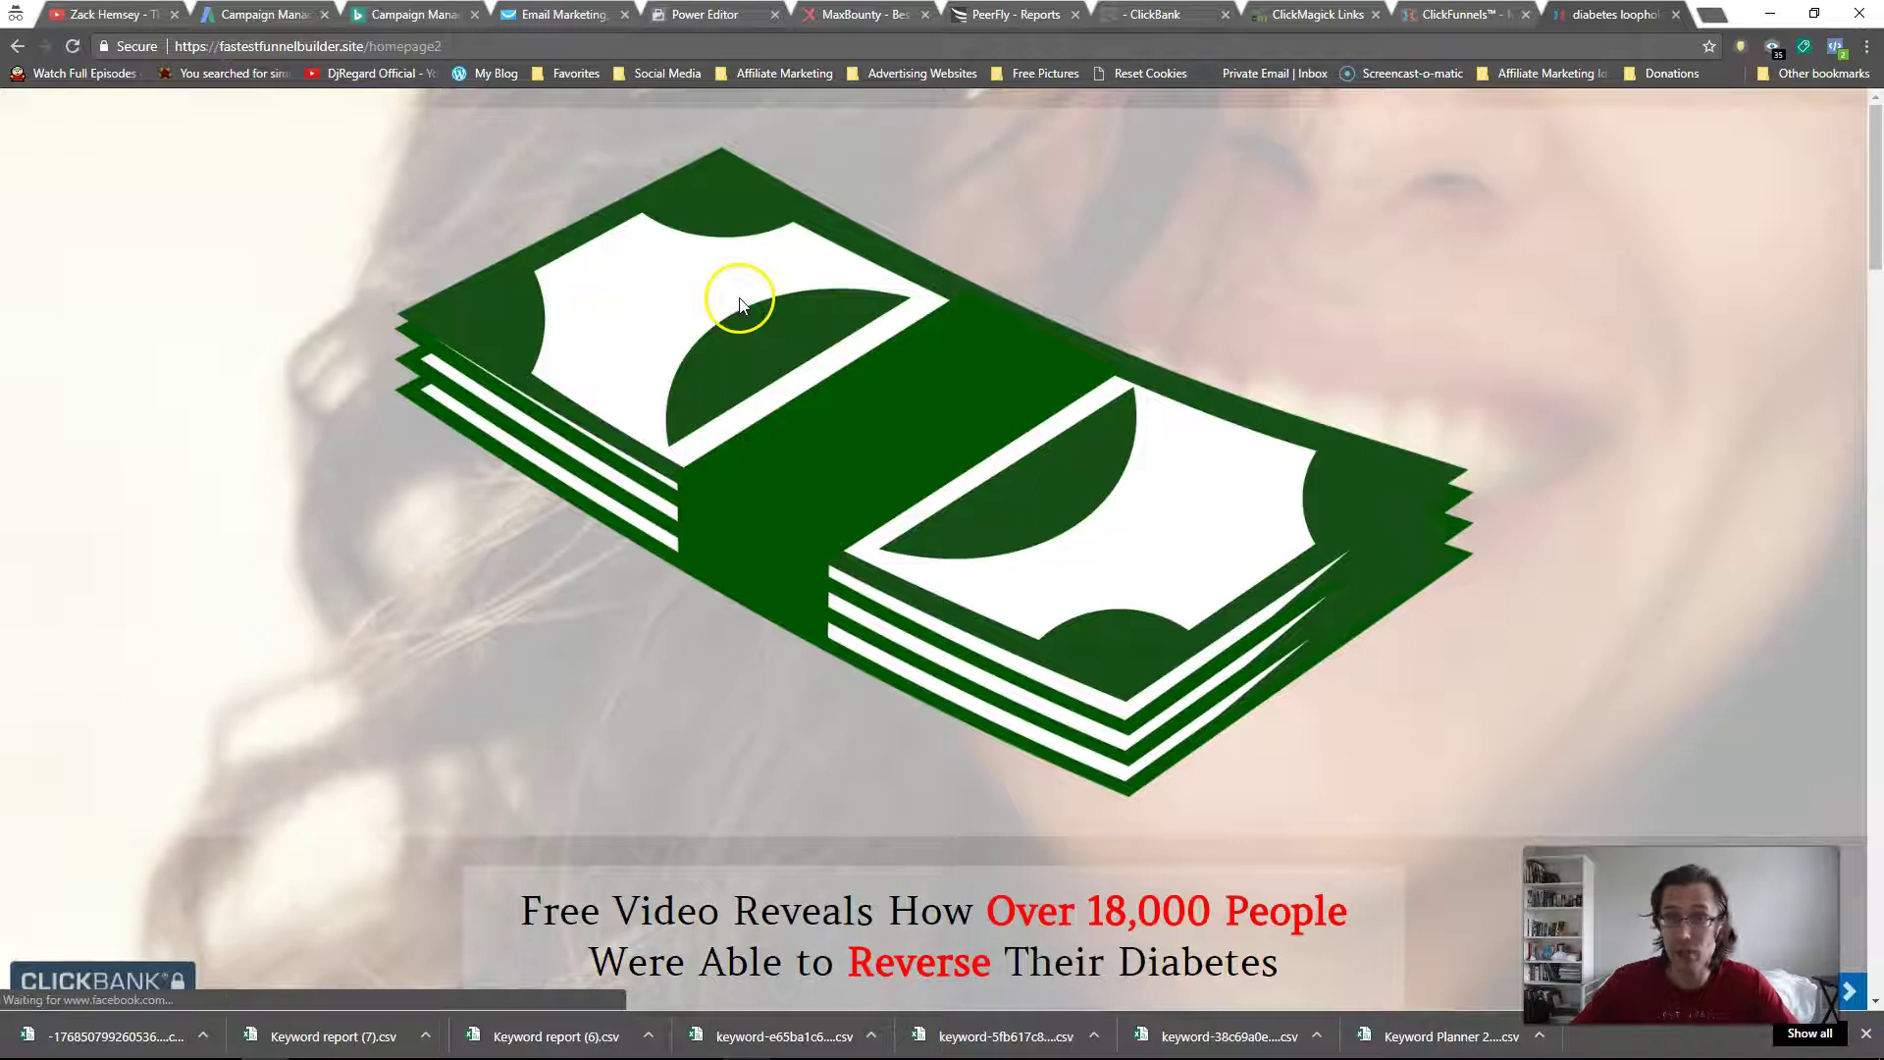
click(516, 47)
click(495, 47)
key(BackSpace)
key(Return)
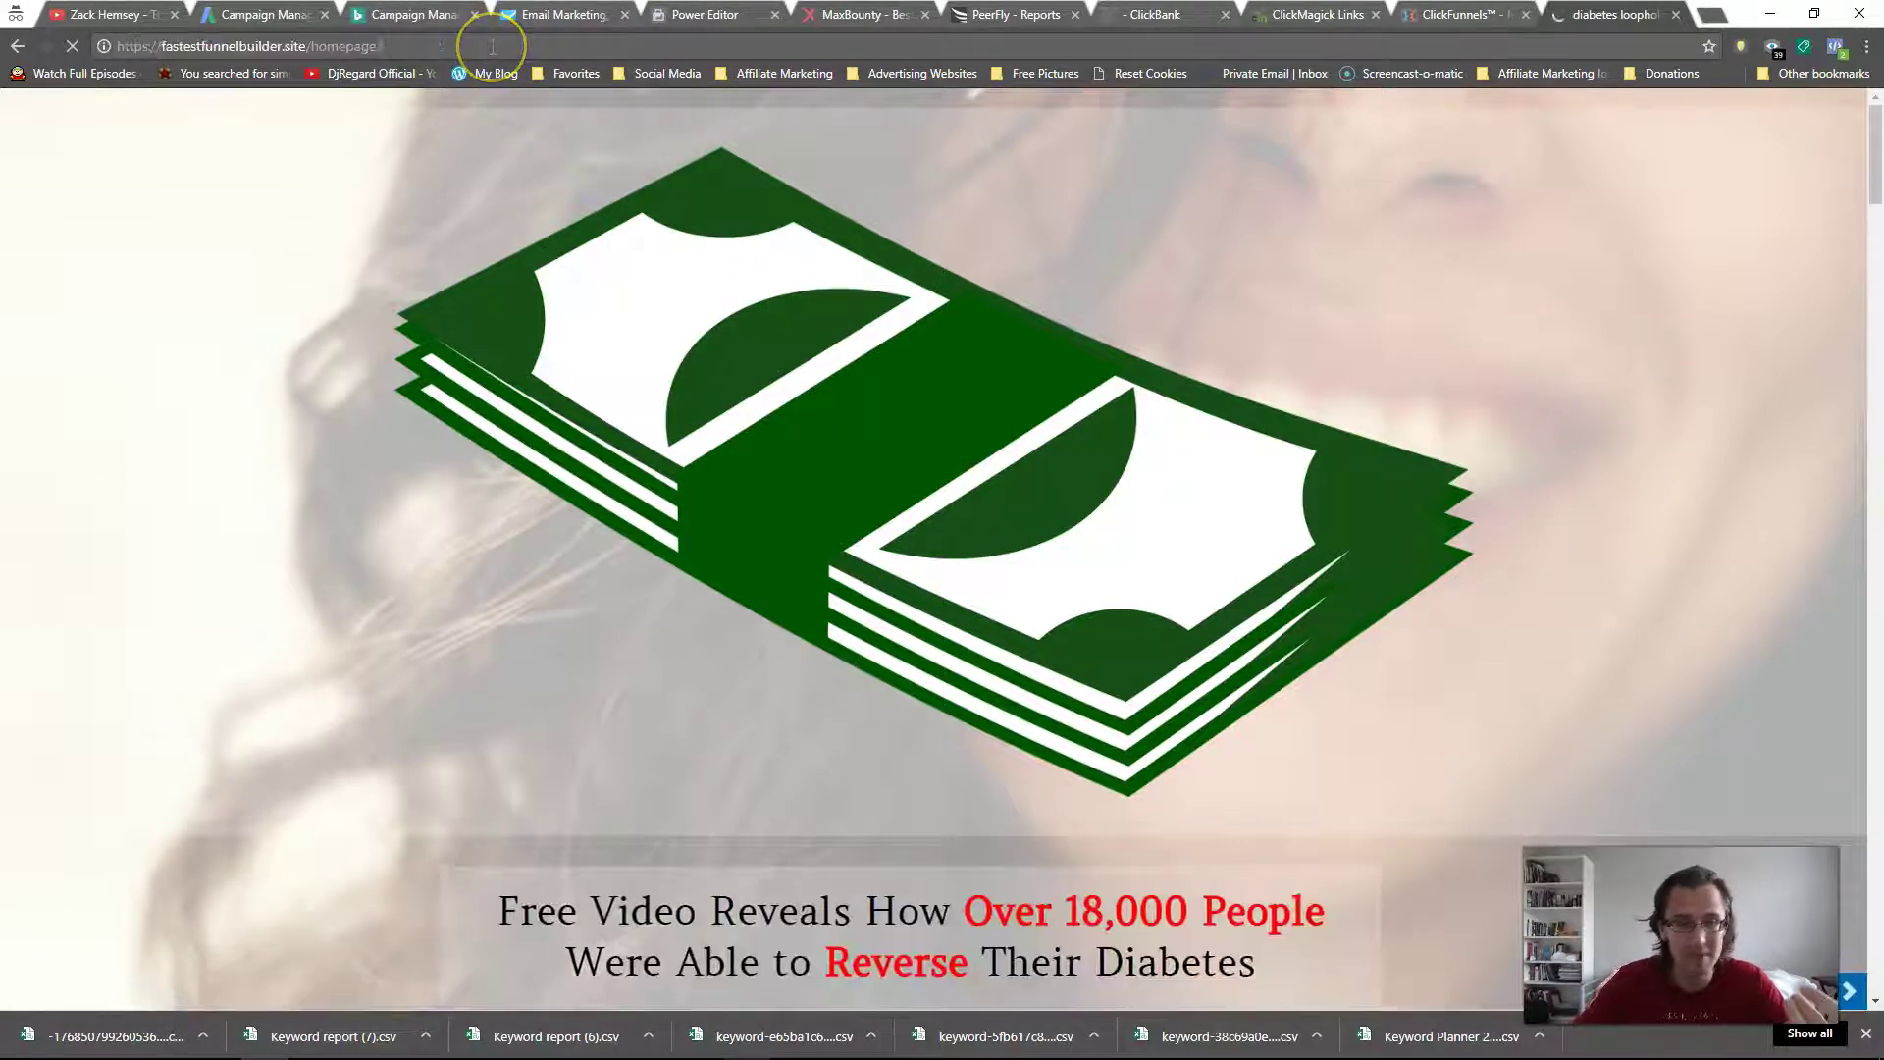
Load fastestfunnelbuilder.site/homepage1 and see which opt-in page version appears.
click(481, 47)
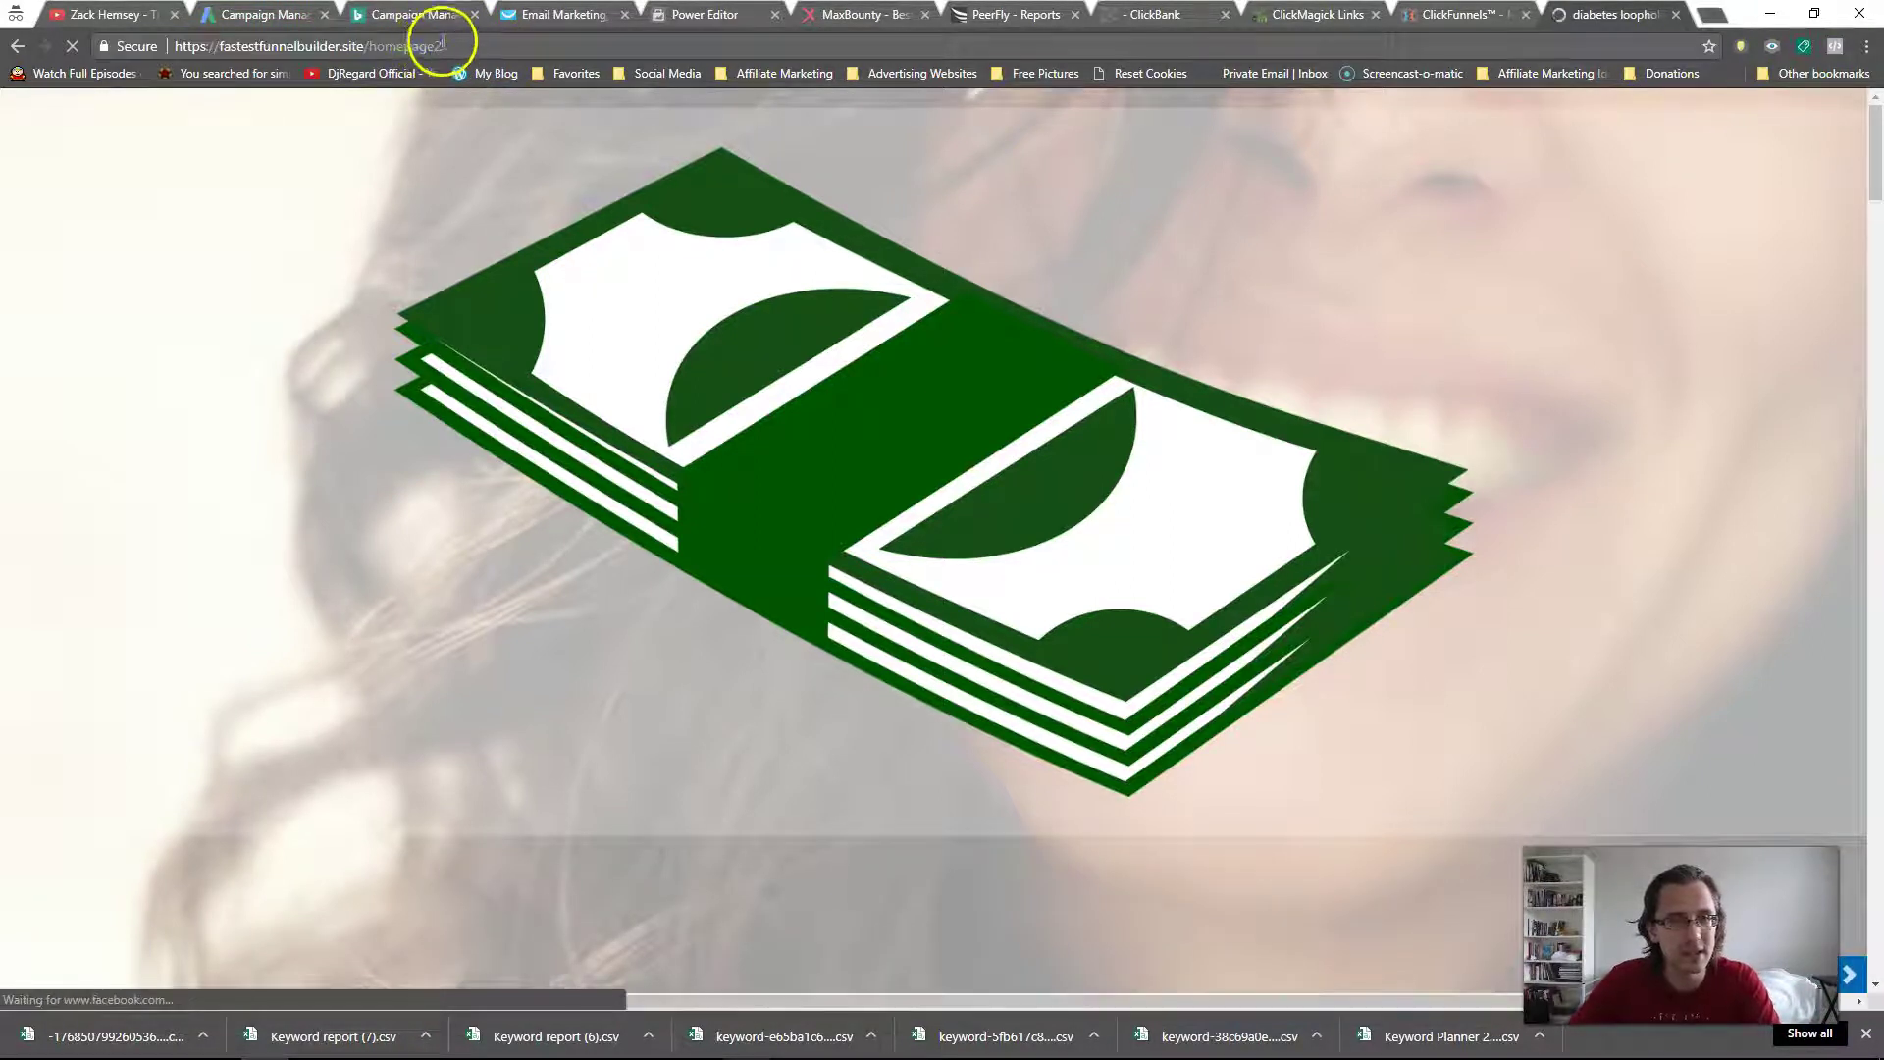
click(474, 47)
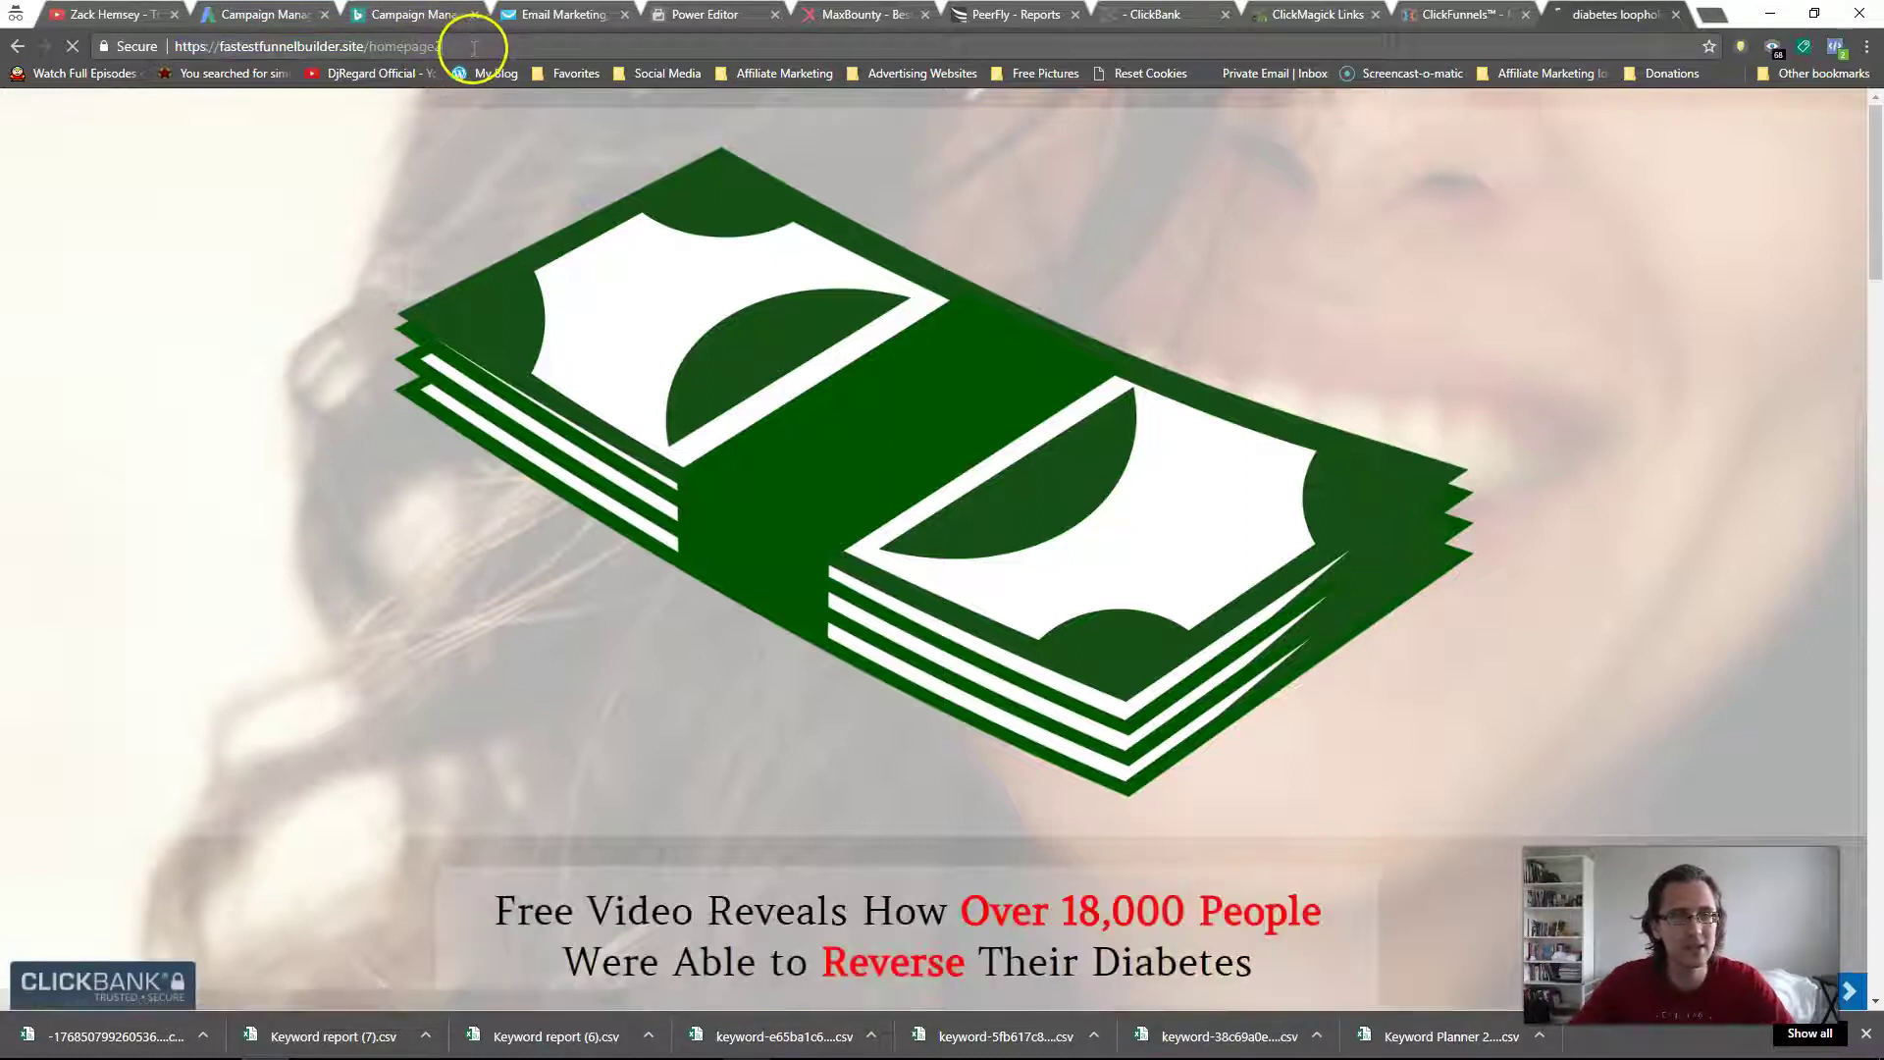
key(BackSpace)
text(1)
key(Return)
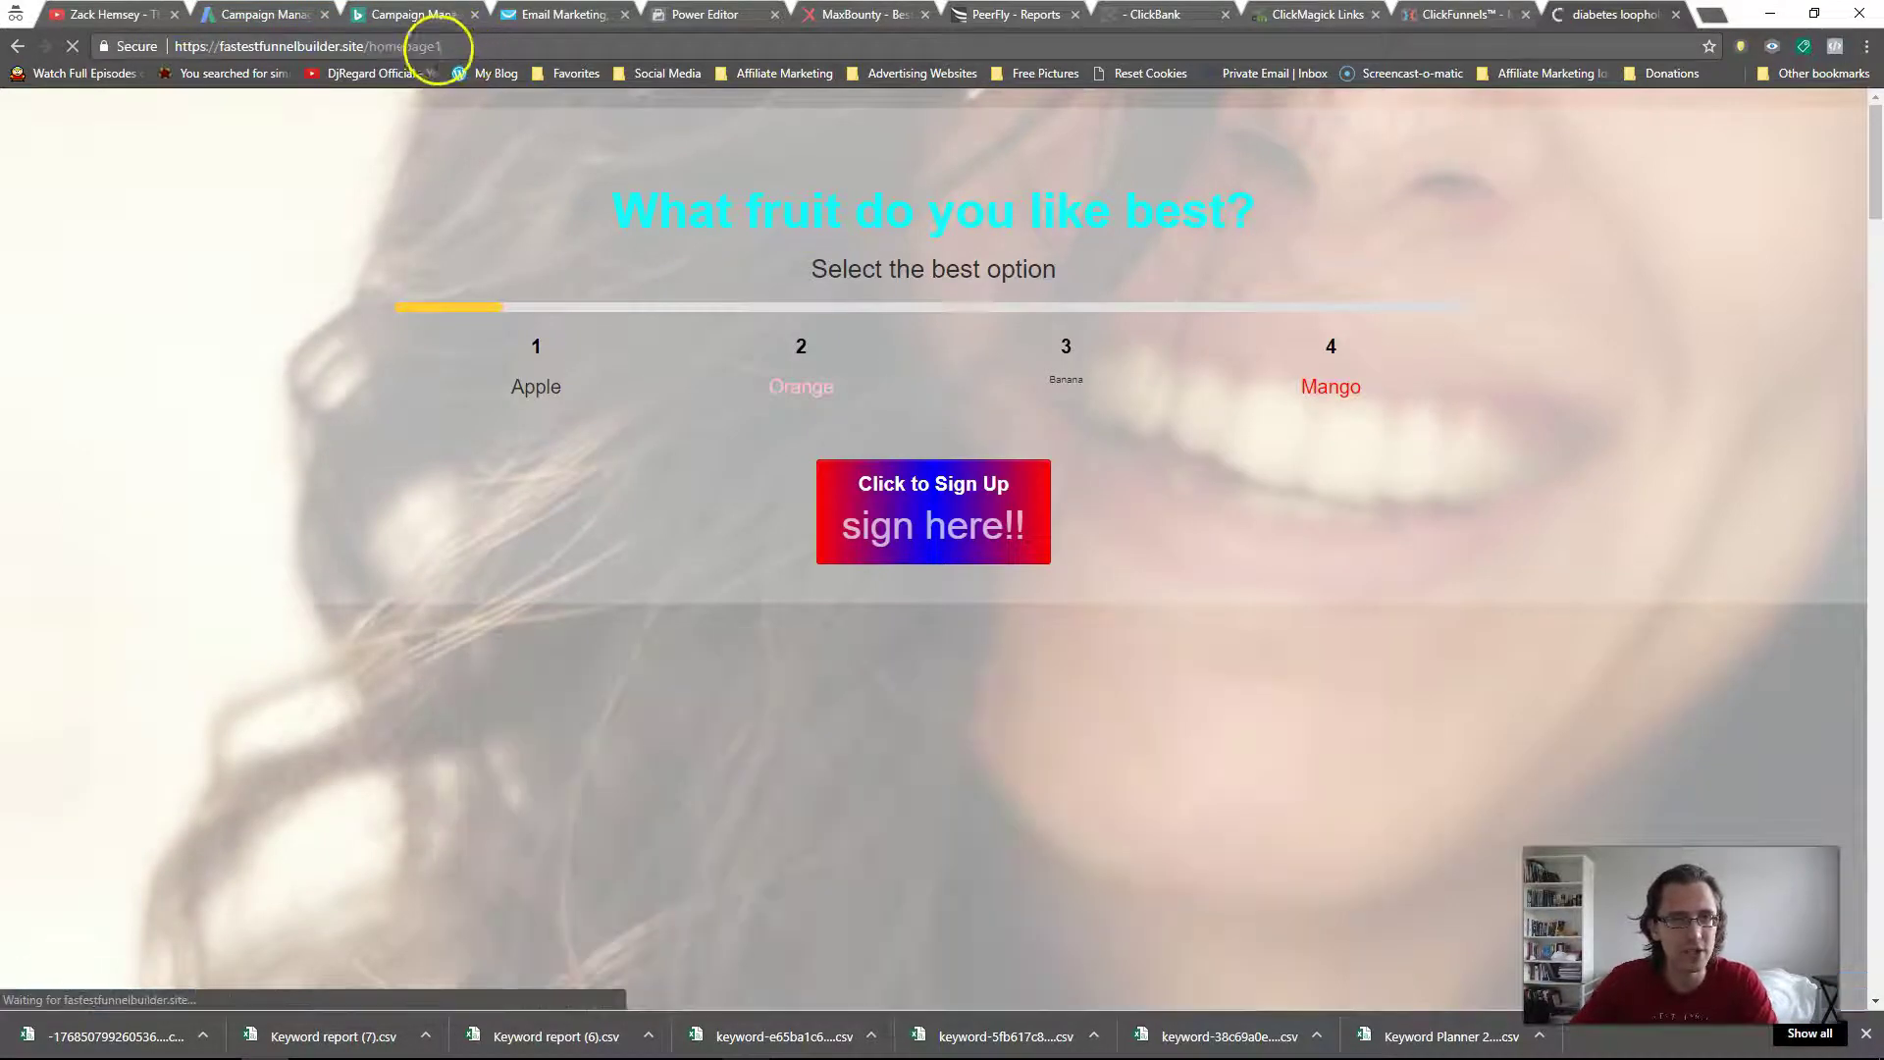
click(449, 47)
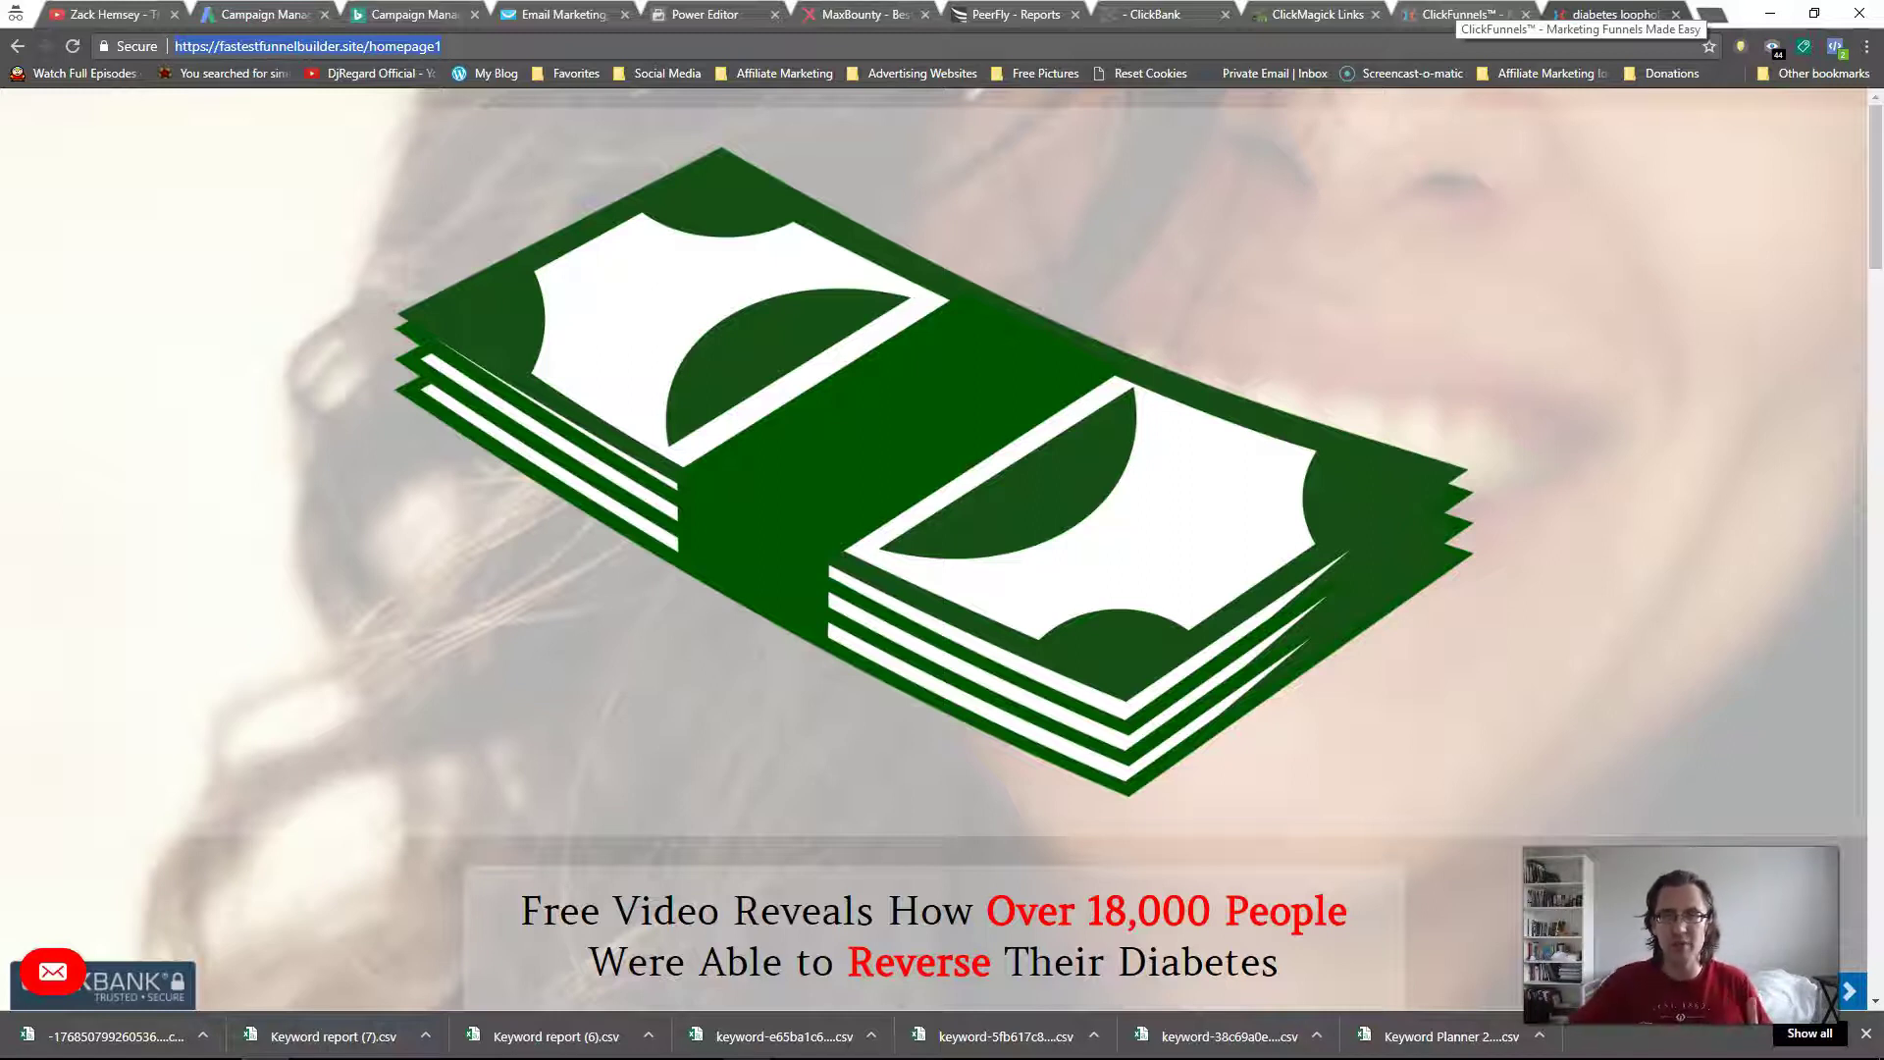
Back in ClickFunnels, view the Control and Variation page paths in their gear settings.
click(1459, 14)
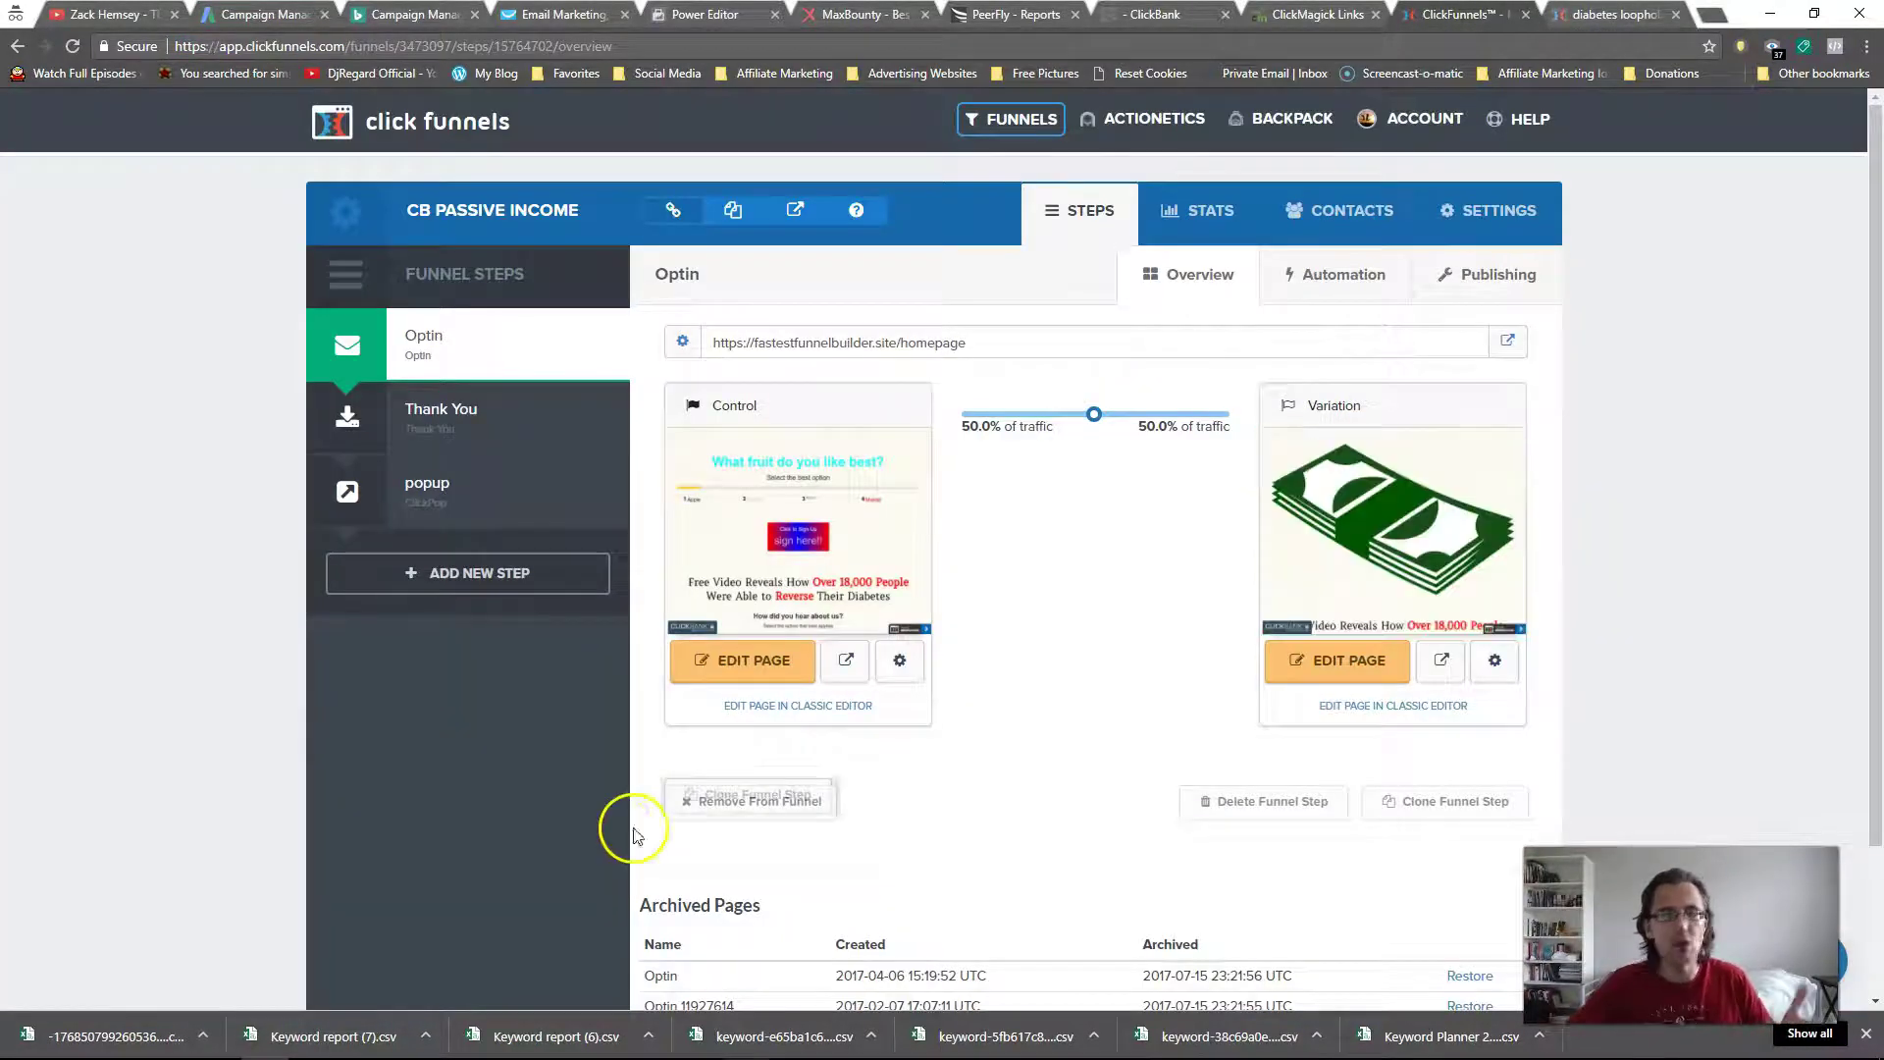
click(899, 660)
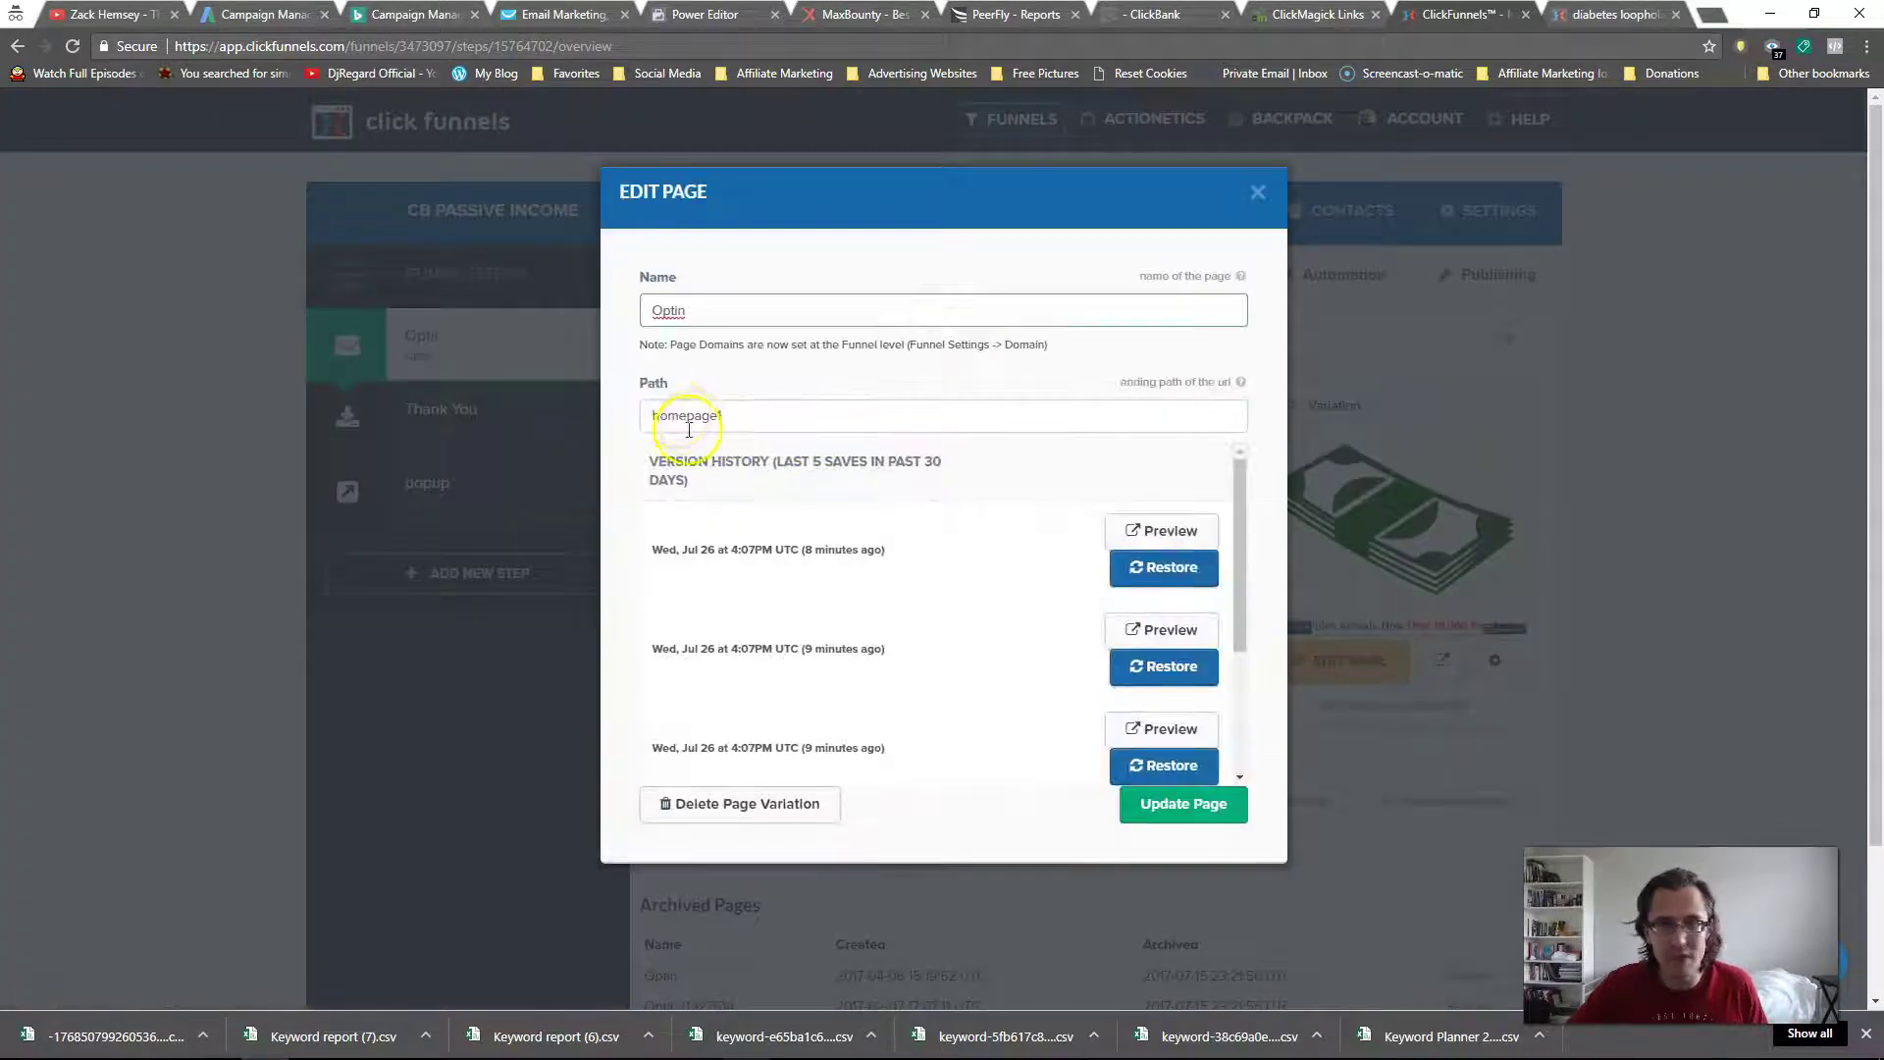
click(1257, 193)
click(1487, 660)
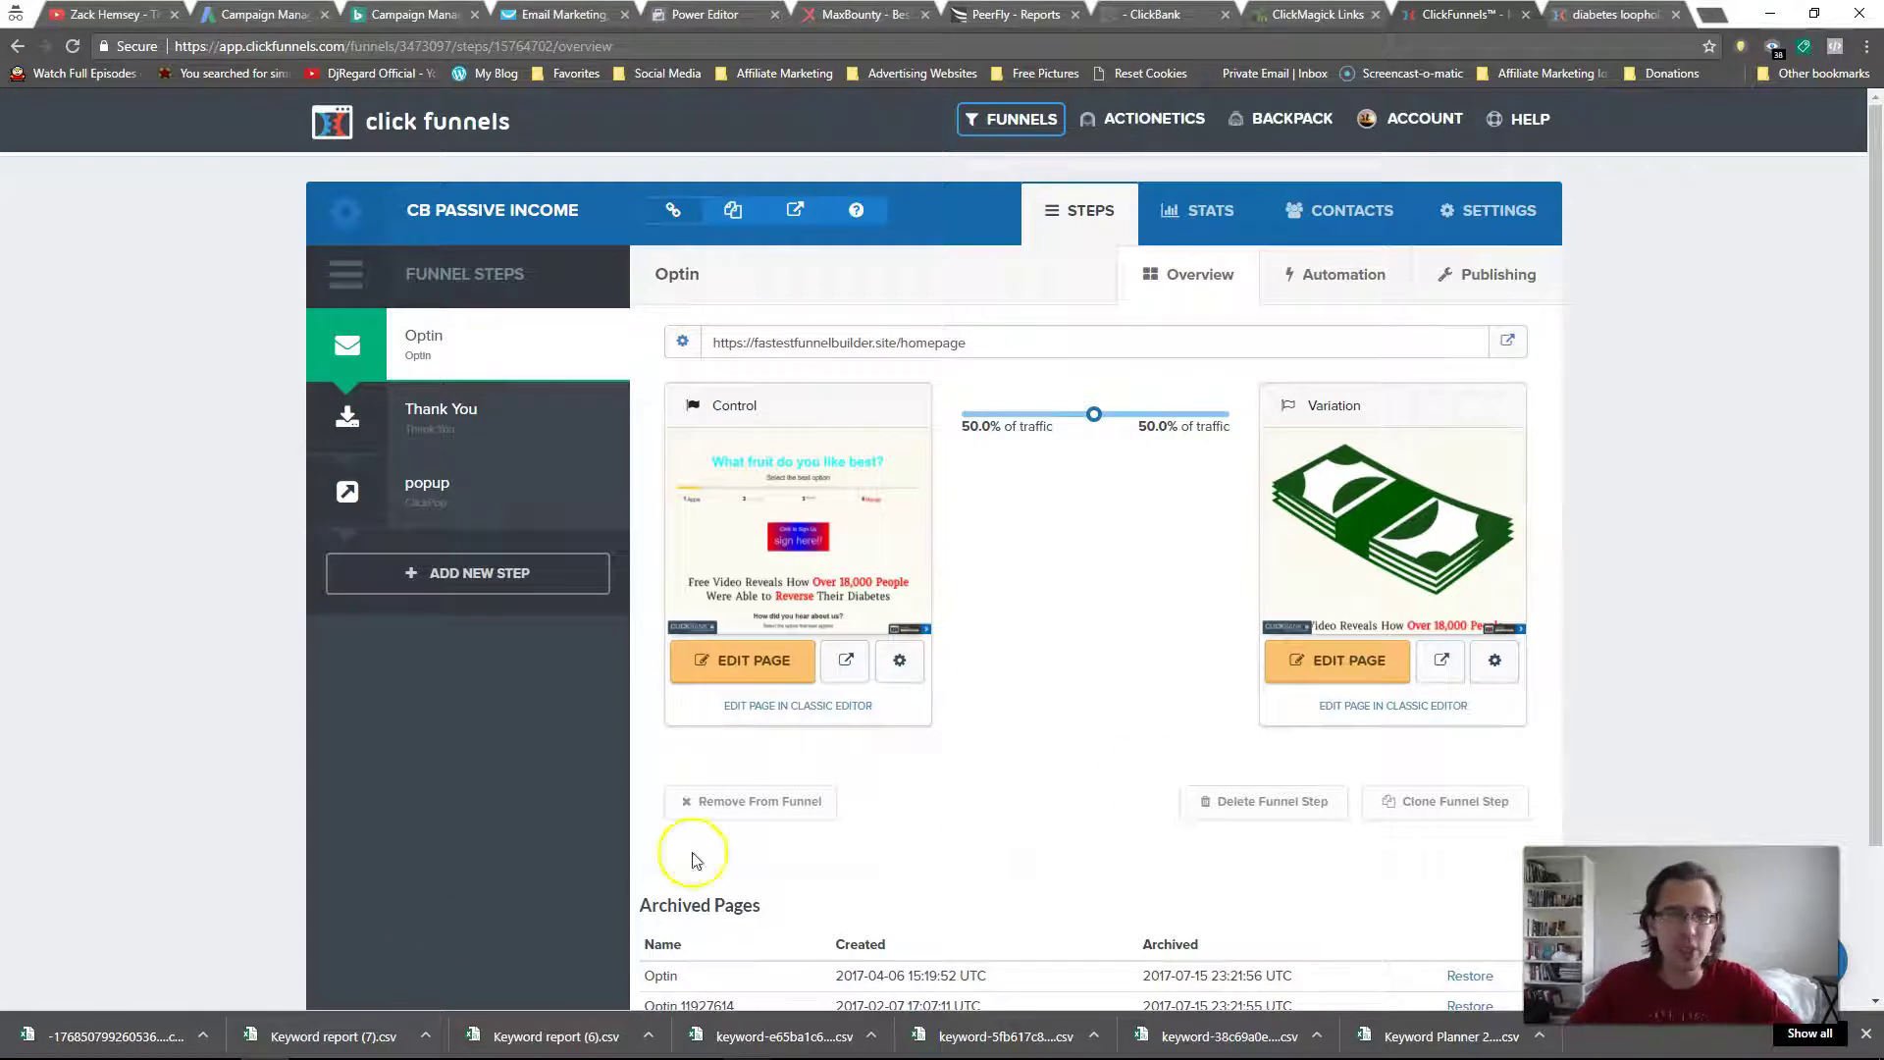
mouse_move(1360, 562)
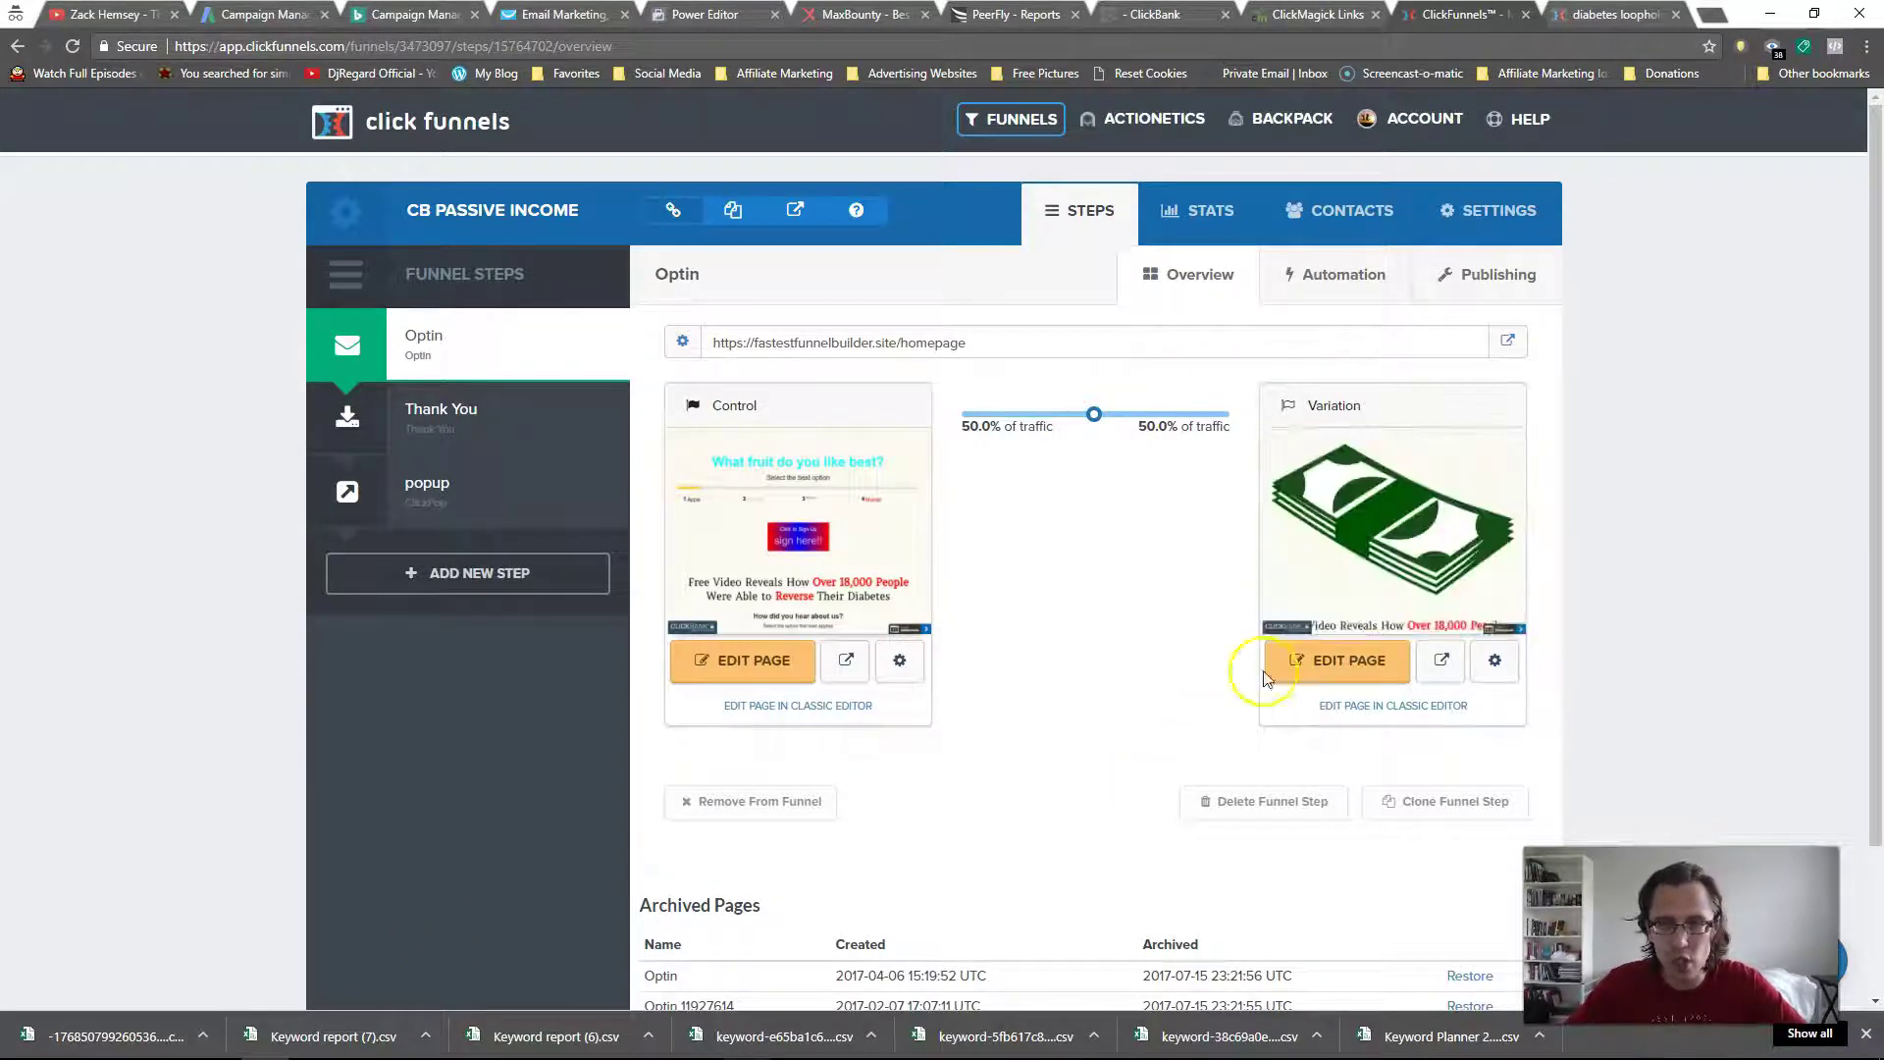
Clone the Optin step, add the copy from Other Funnel Steps, and drag it second.
click(1471, 812)
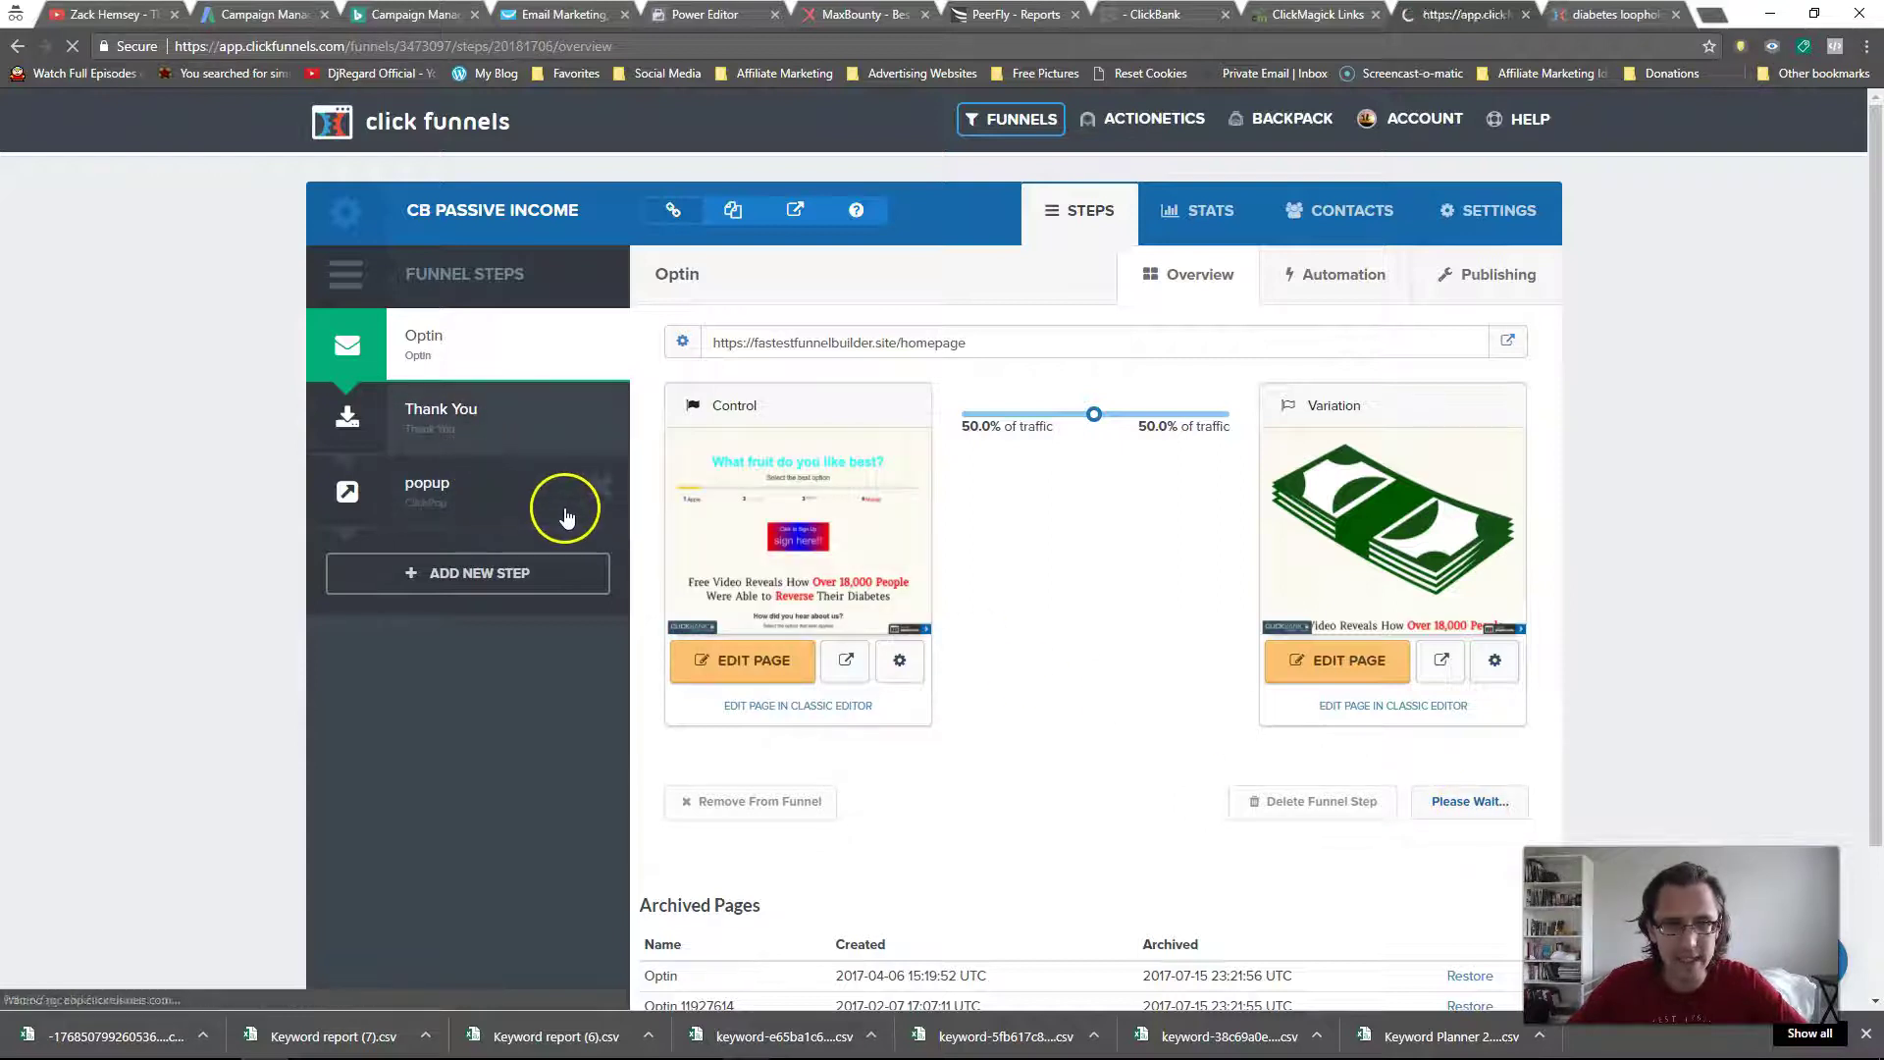
click(453, 649)
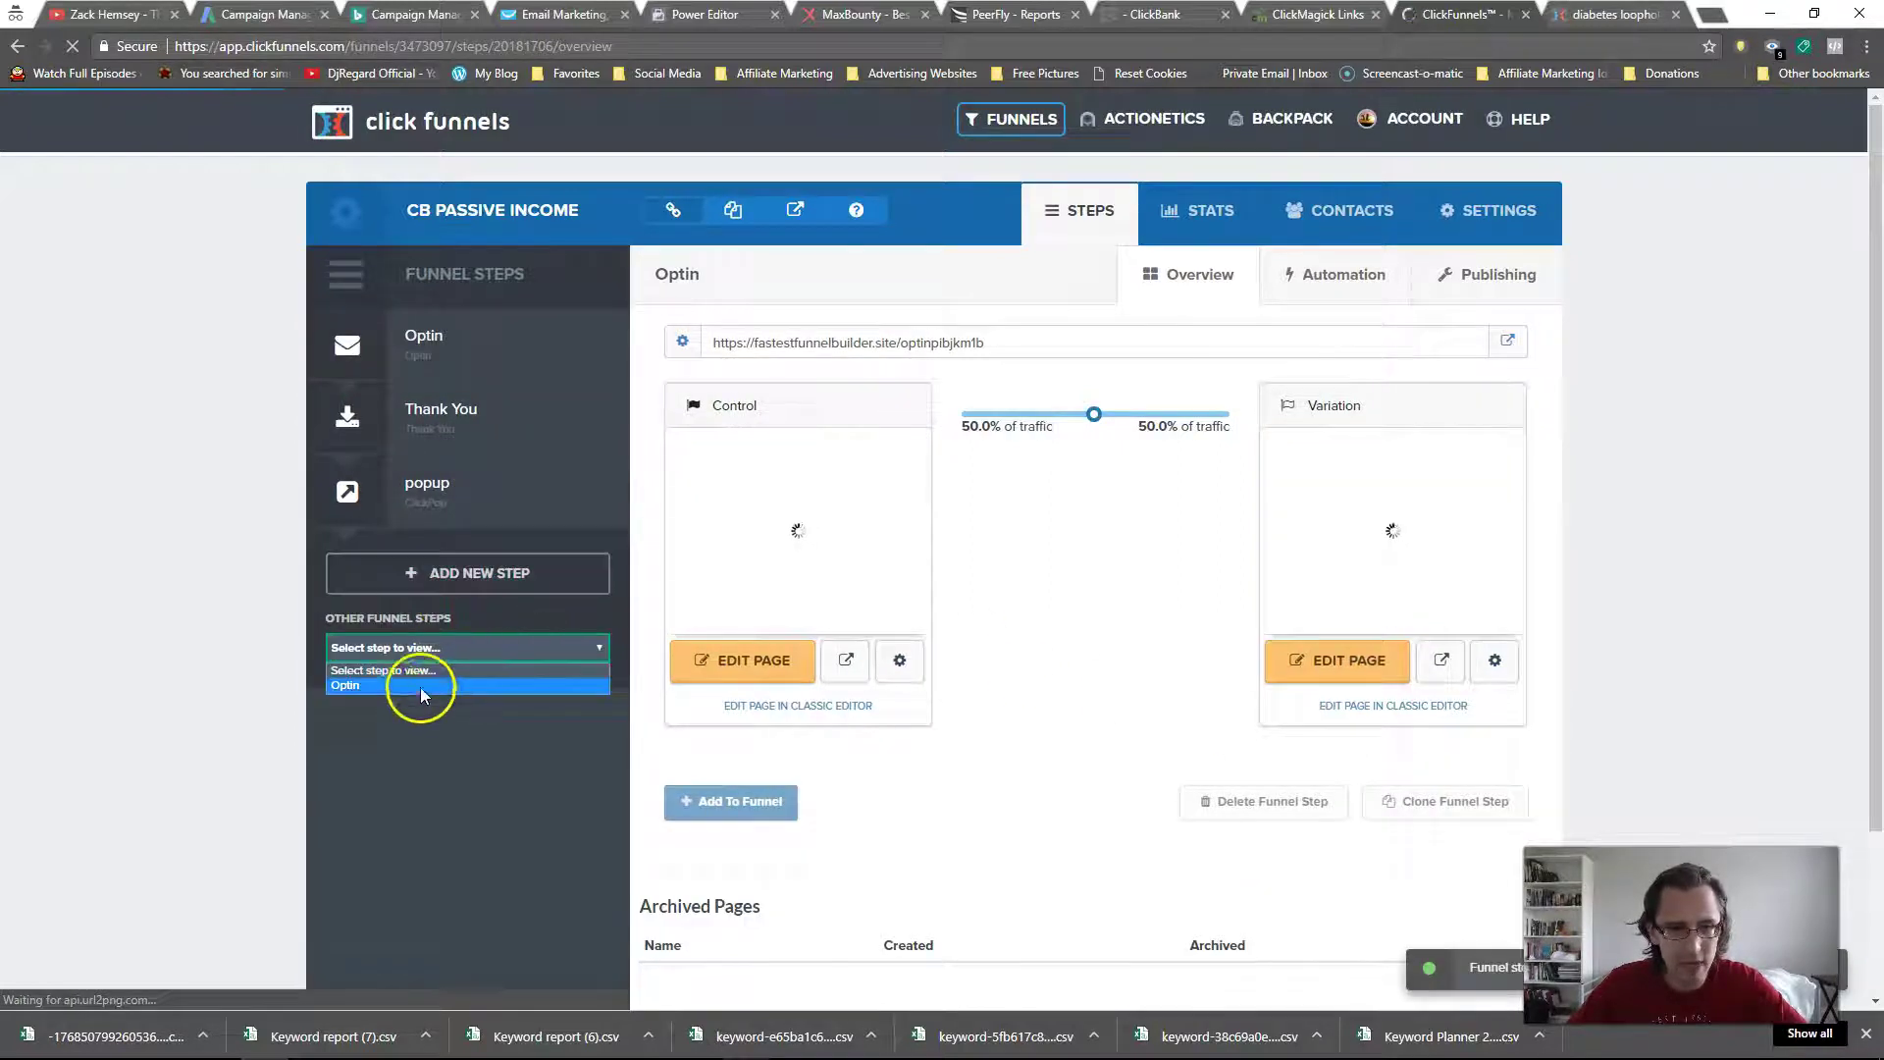
click(420, 684)
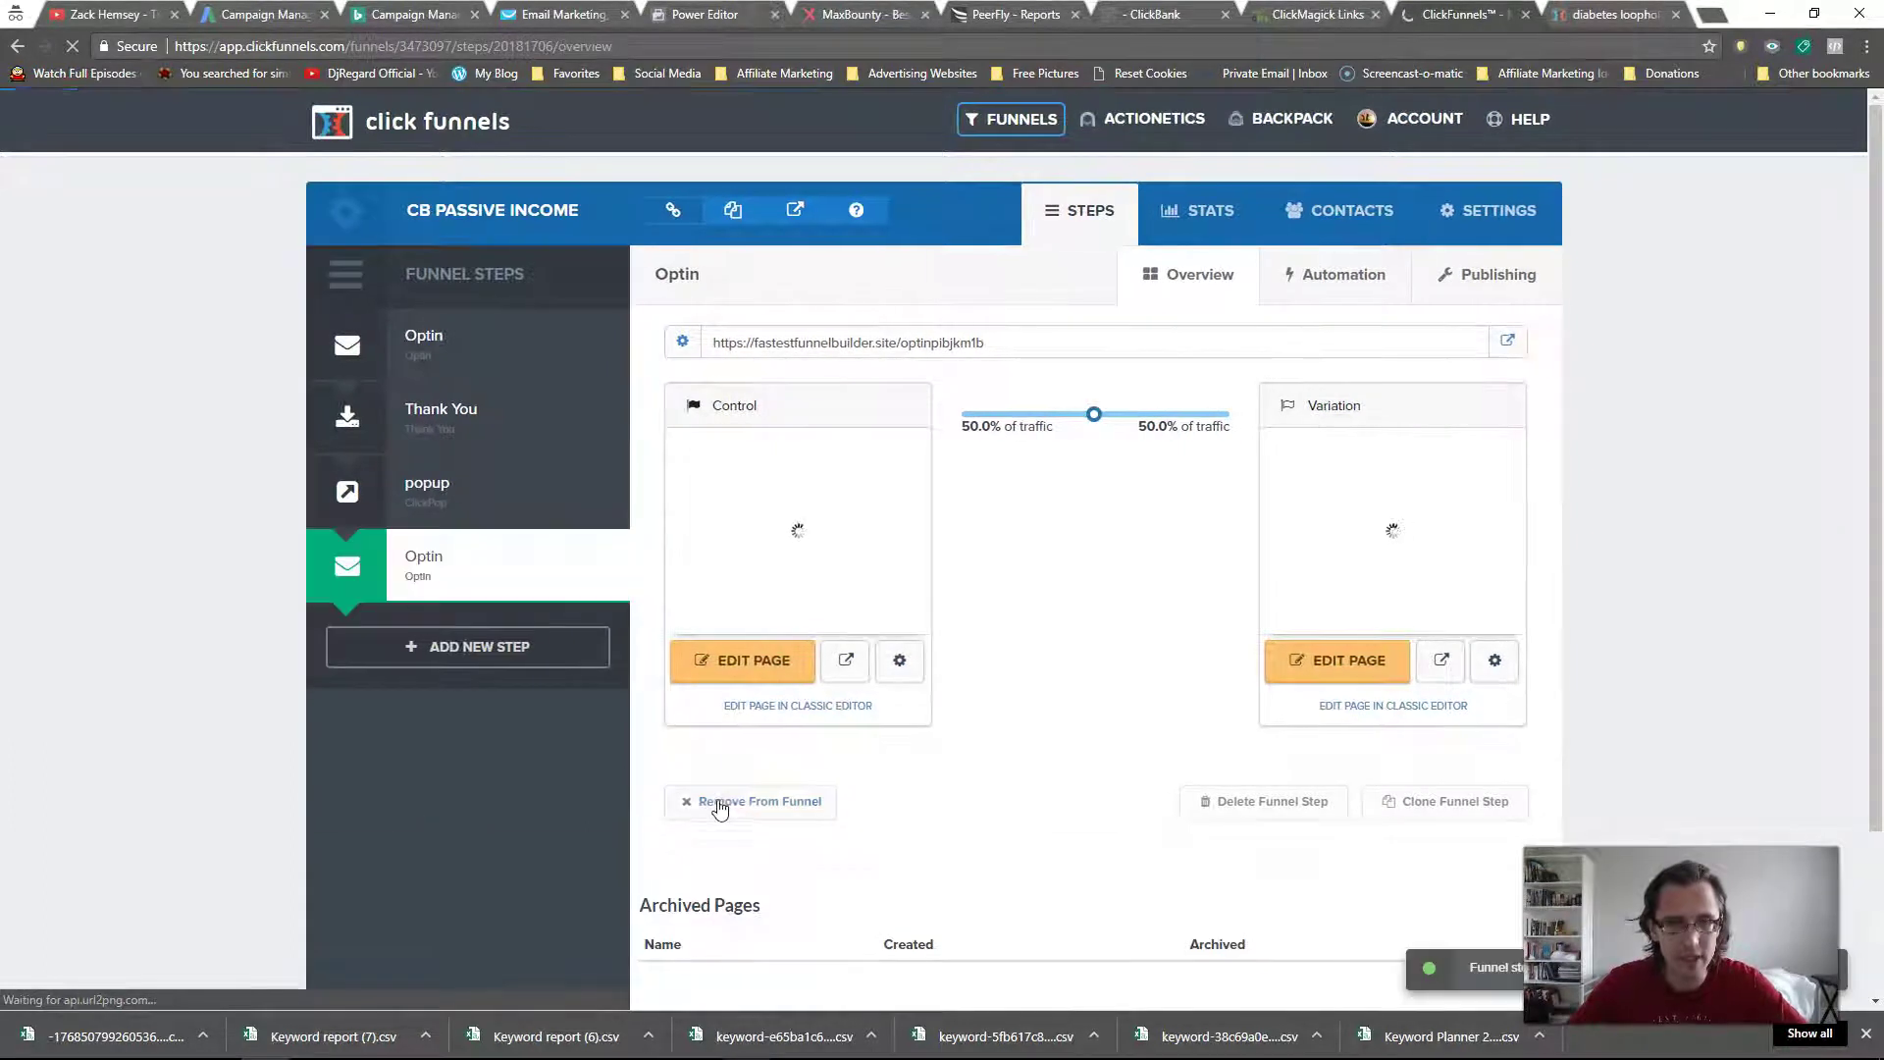
drag(463, 574, 483, 408)
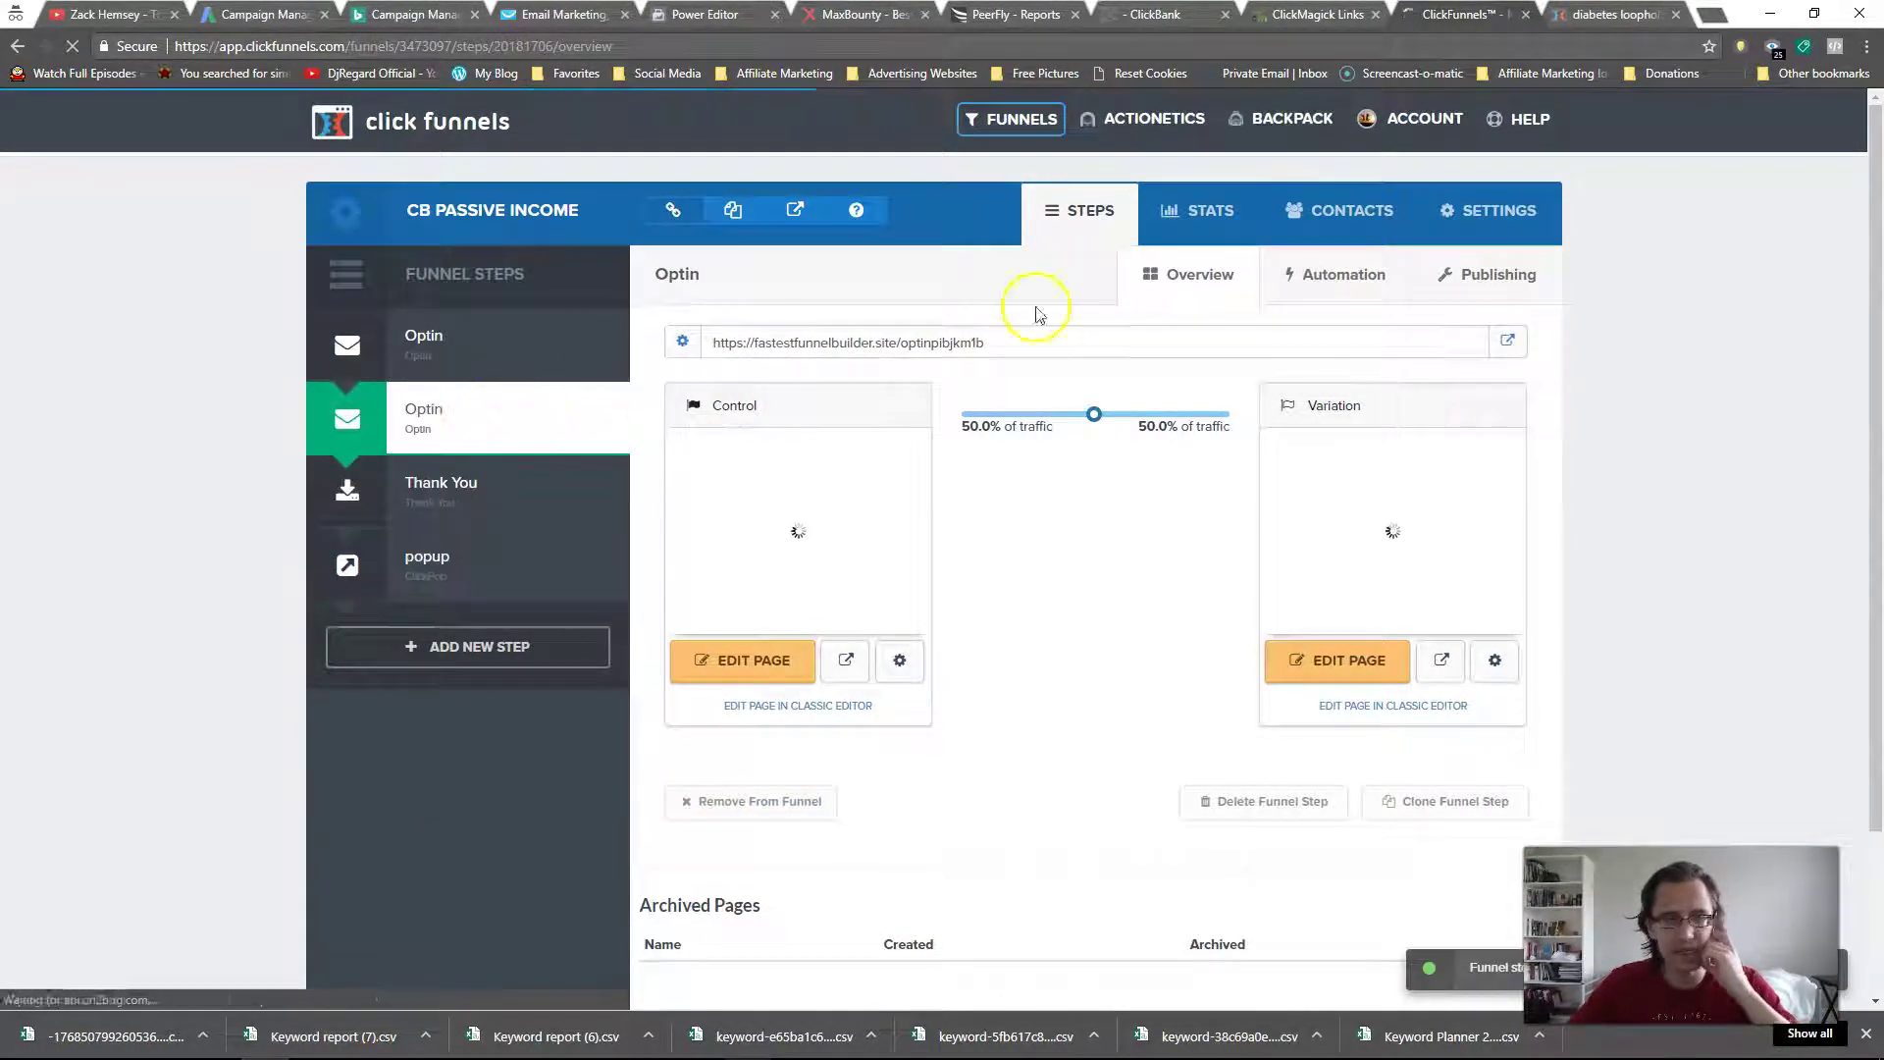
Rename the original Optin step to 'Optin 2' and drag it into second position.
click(1495, 218)
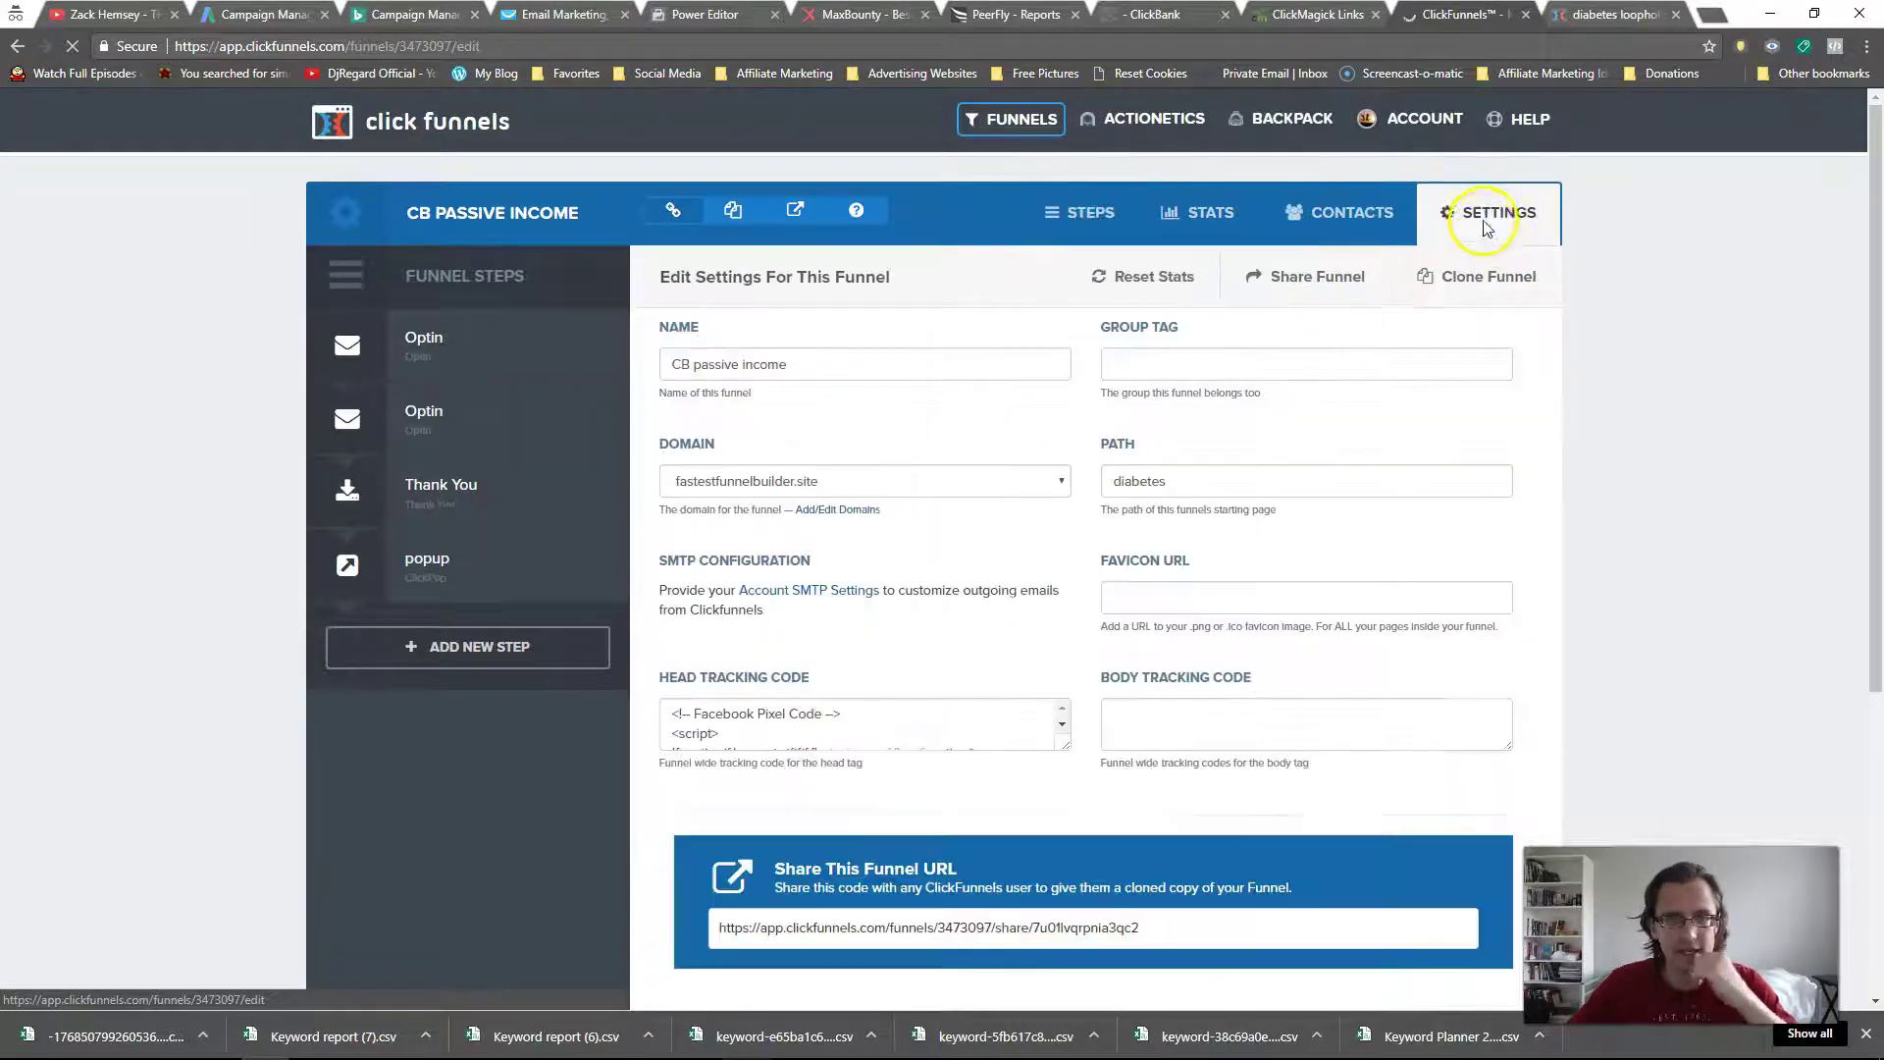
click(1072, 214)
click(1472, 278)
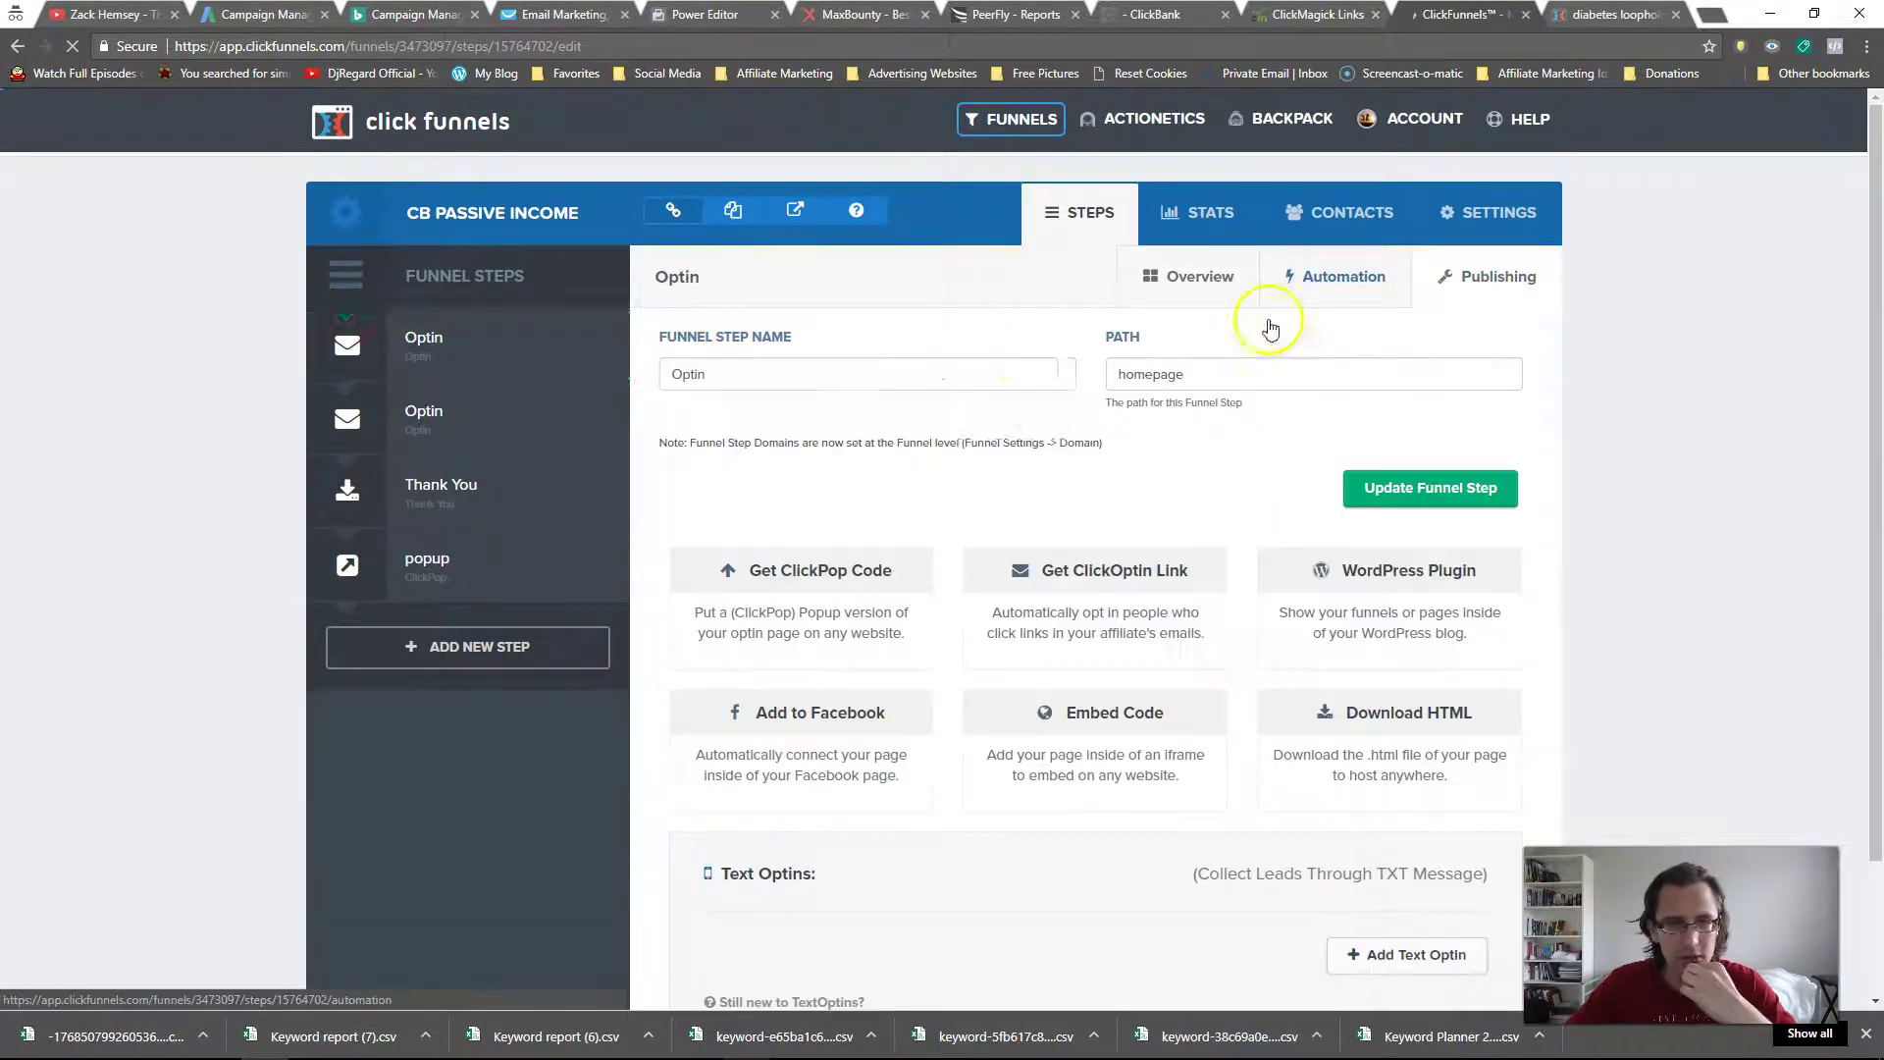
click(812, 371)
text(2)
click(1433, 488)
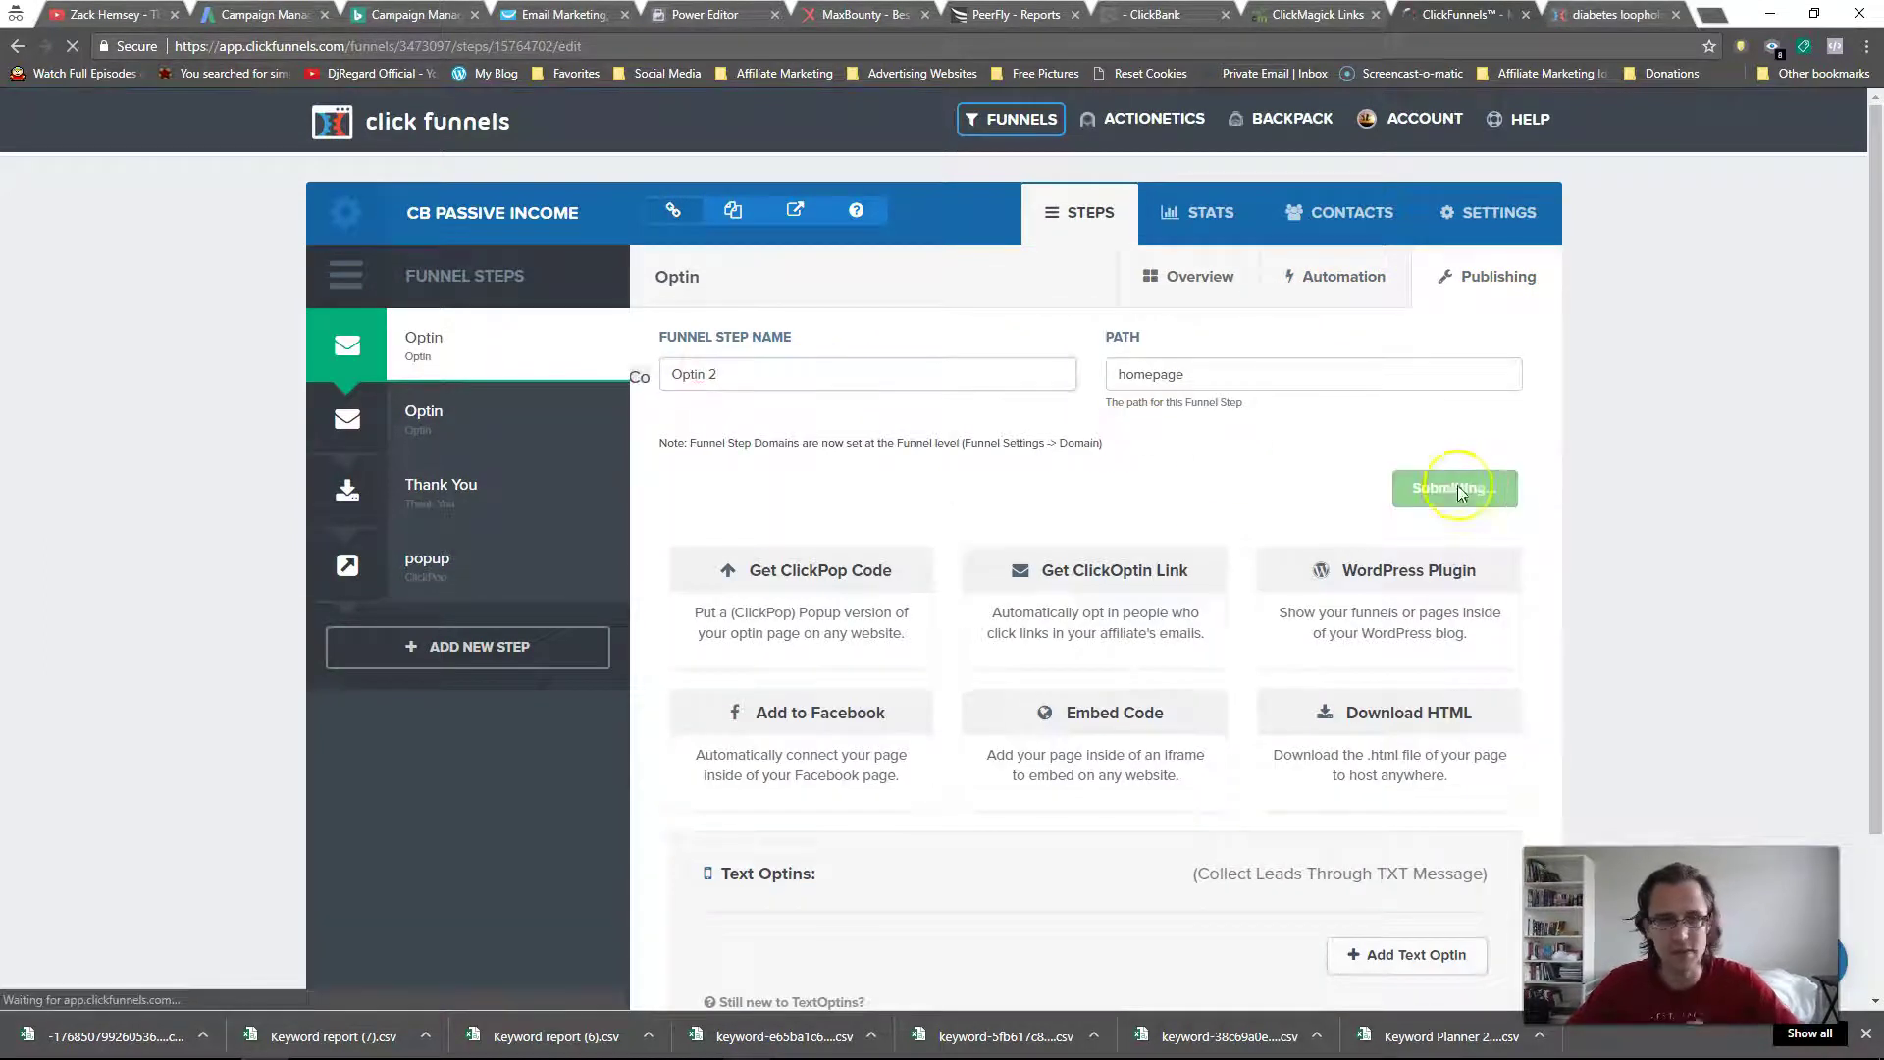
drag(504, 349, 515, 422)
click(497, 354)
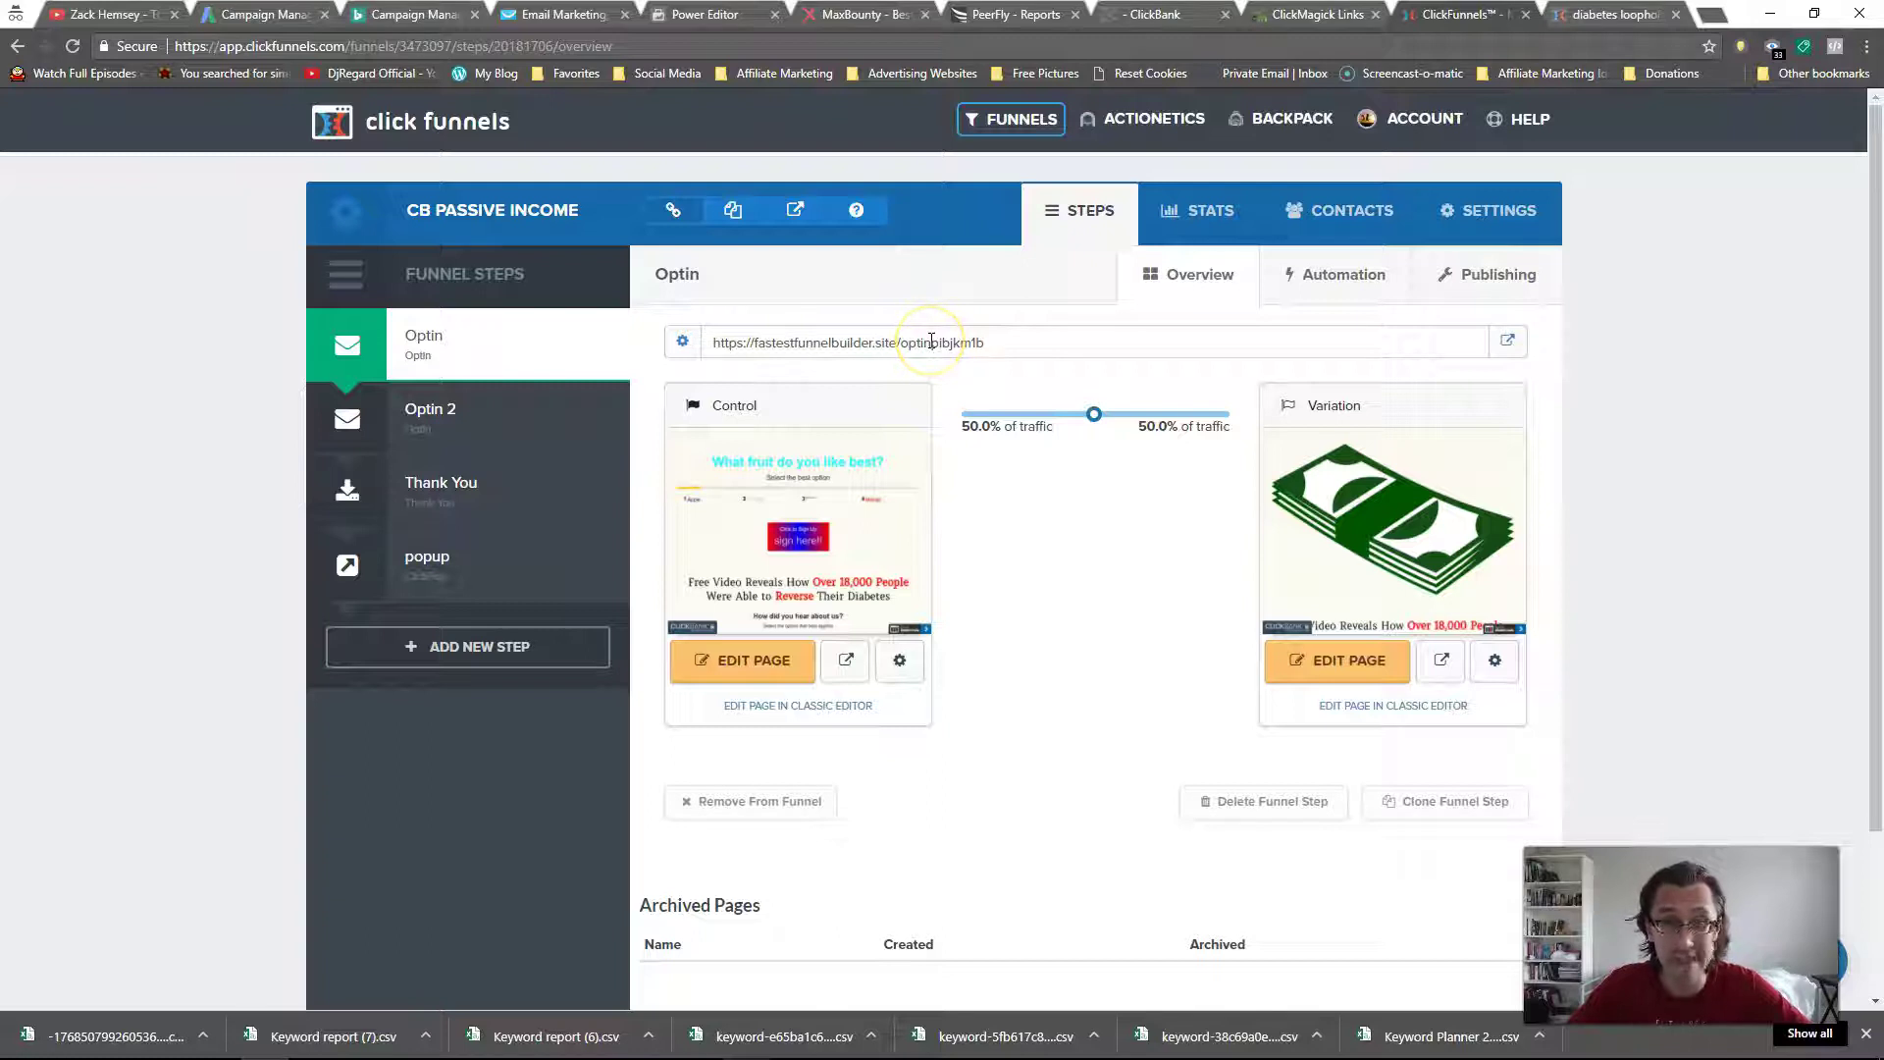
Show ClickMagick split testing for the cb passive income main page link, then close the diabetes loophole tab.
click(1307, 15)
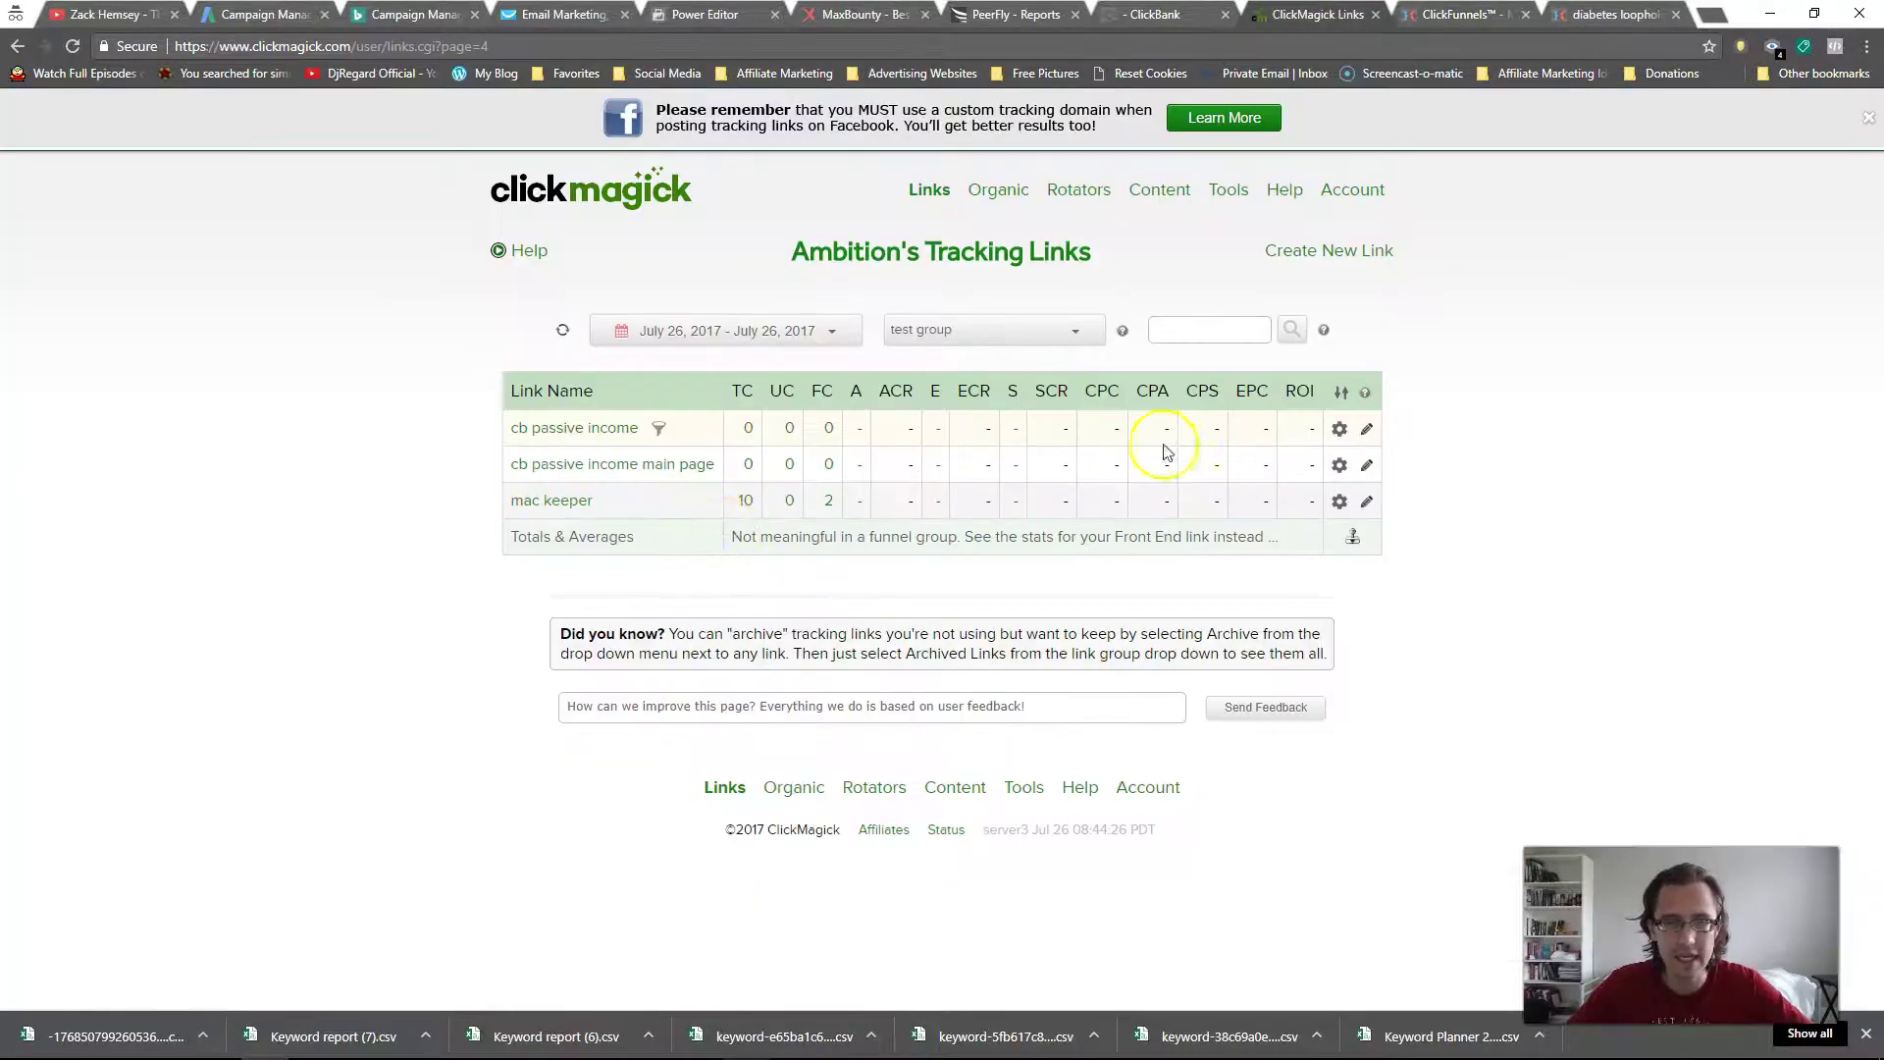
click(1339, 464)
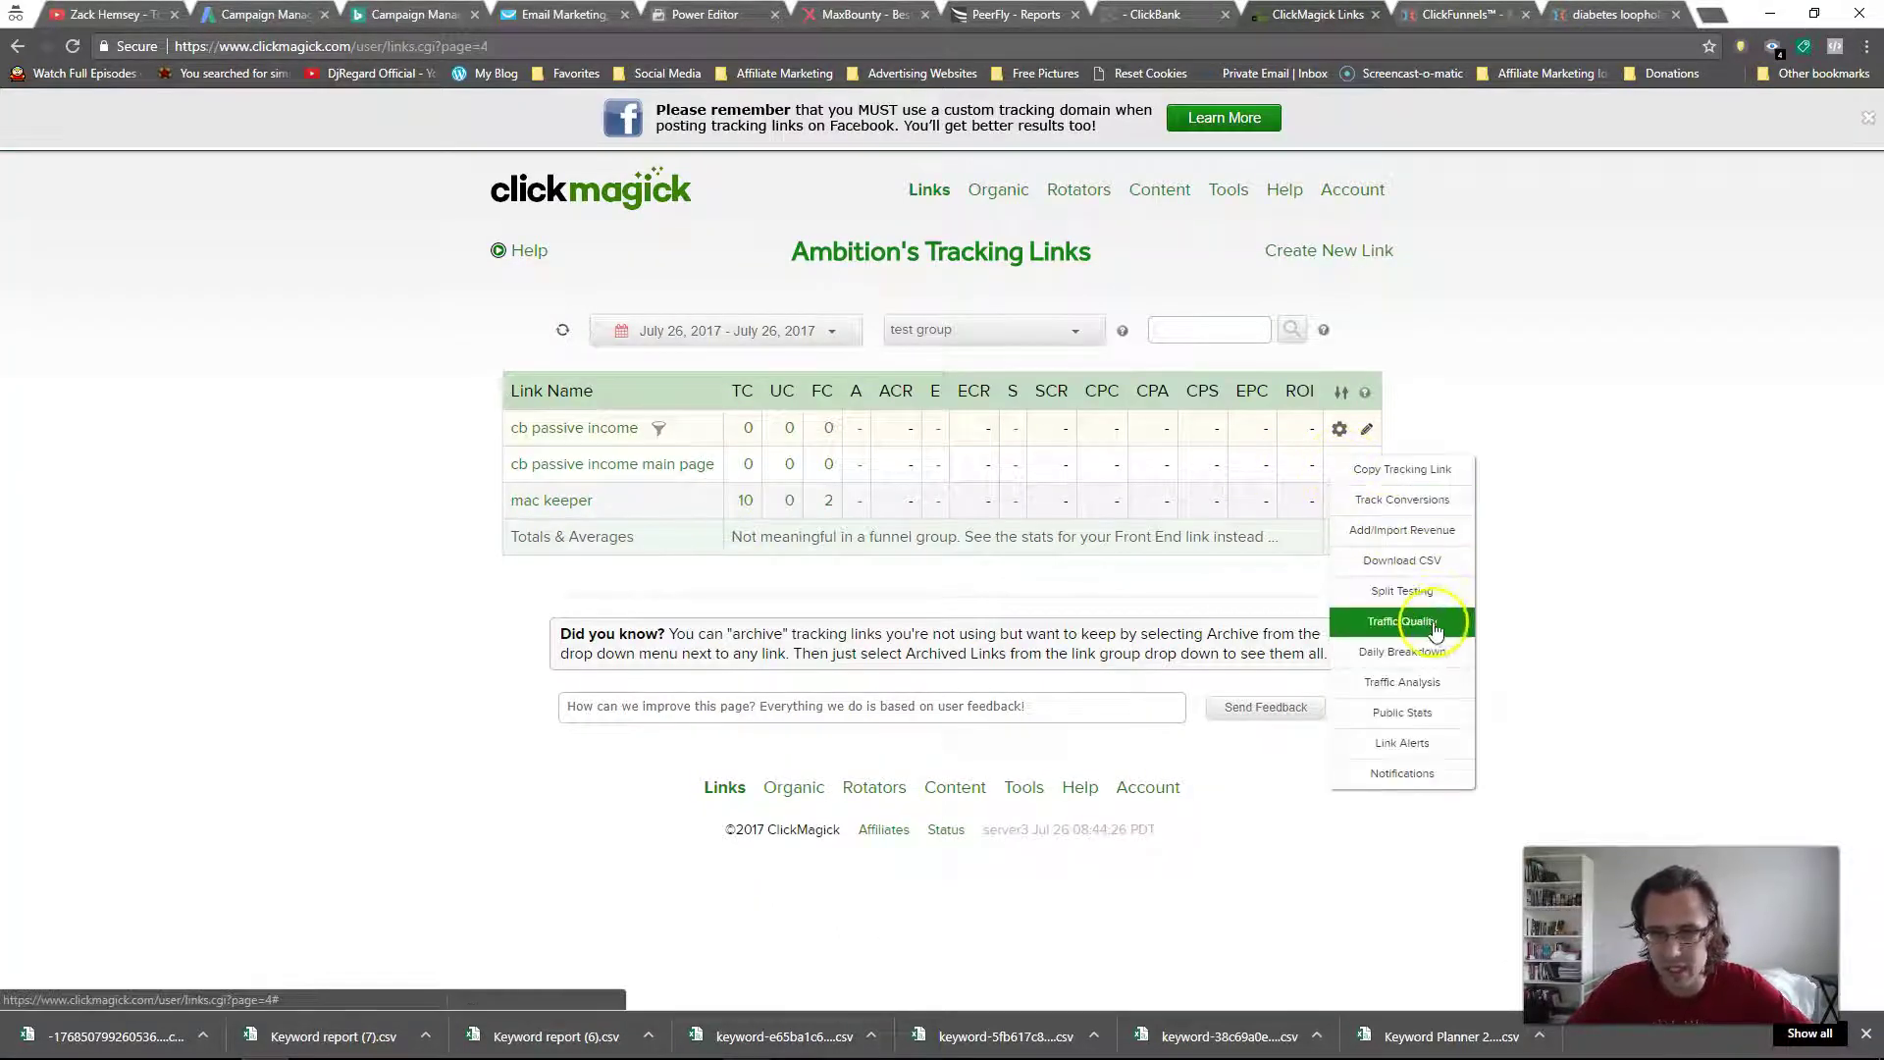
click(1403, 591)
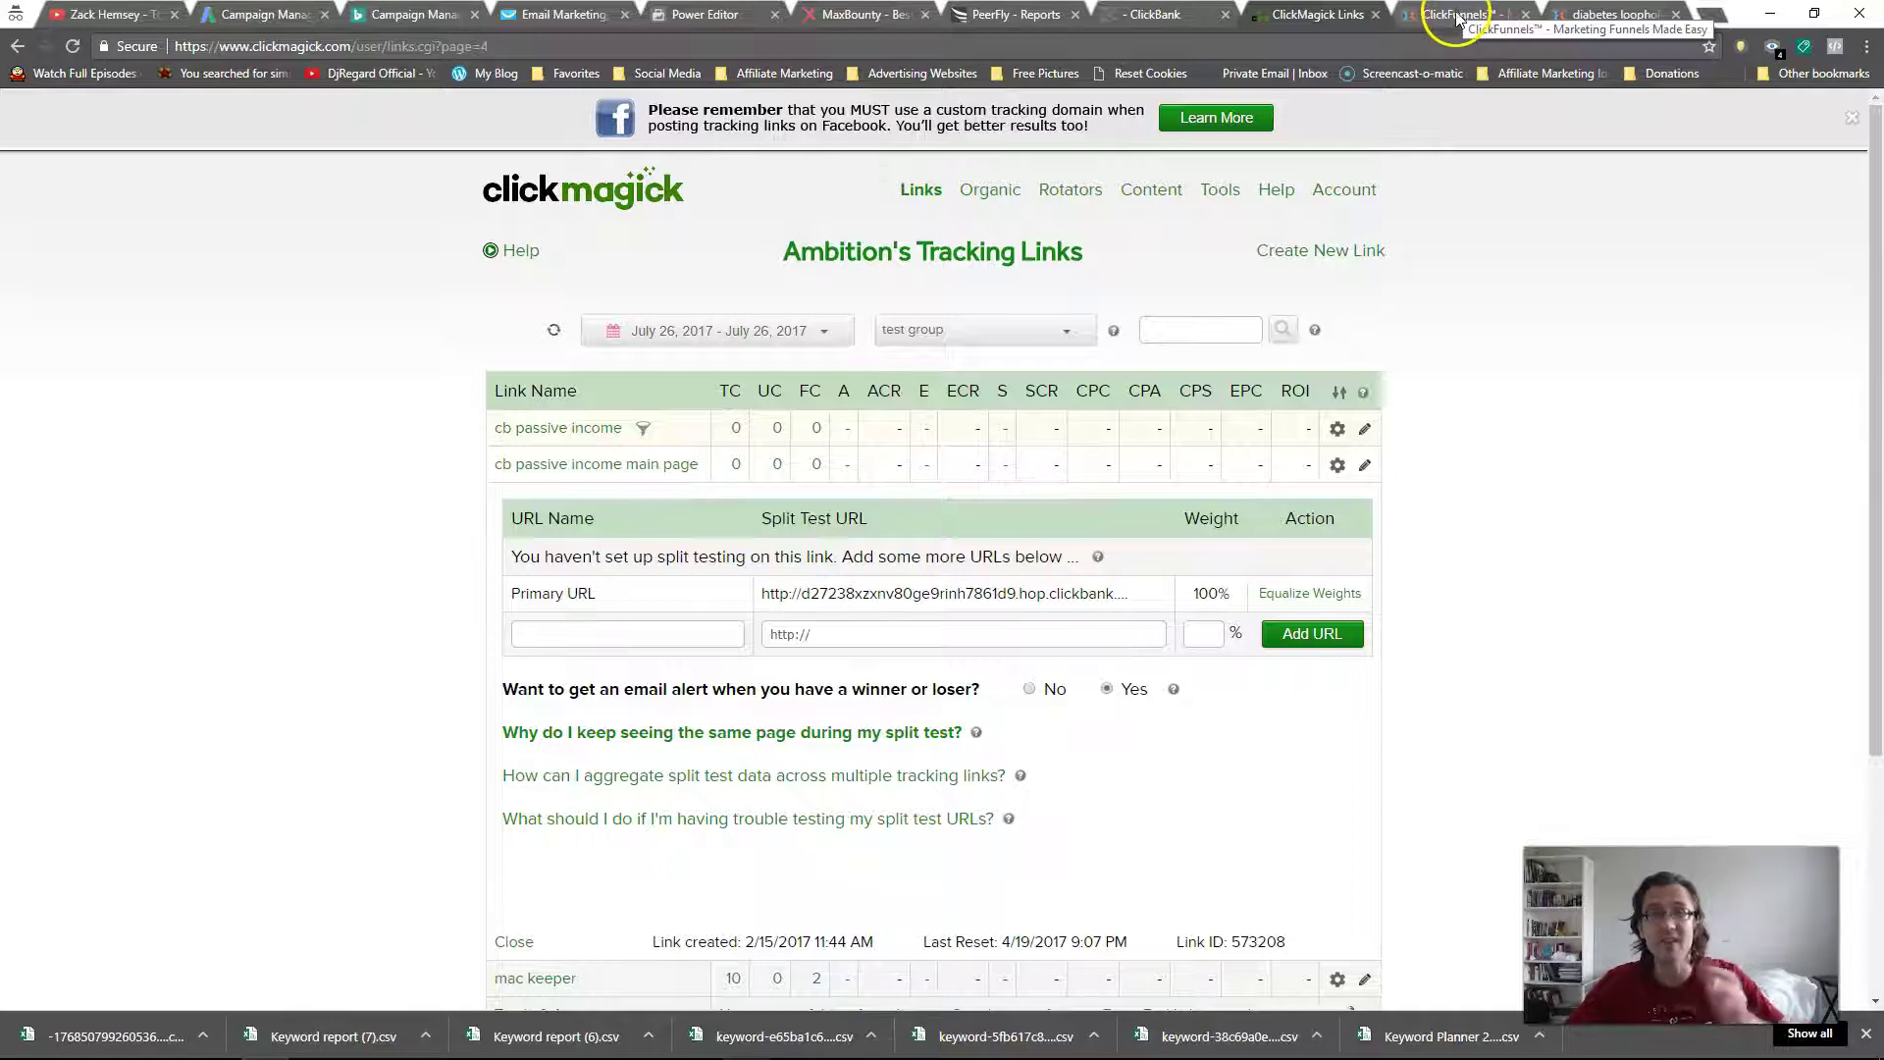
click(1634, 13)
click(1674, 16)
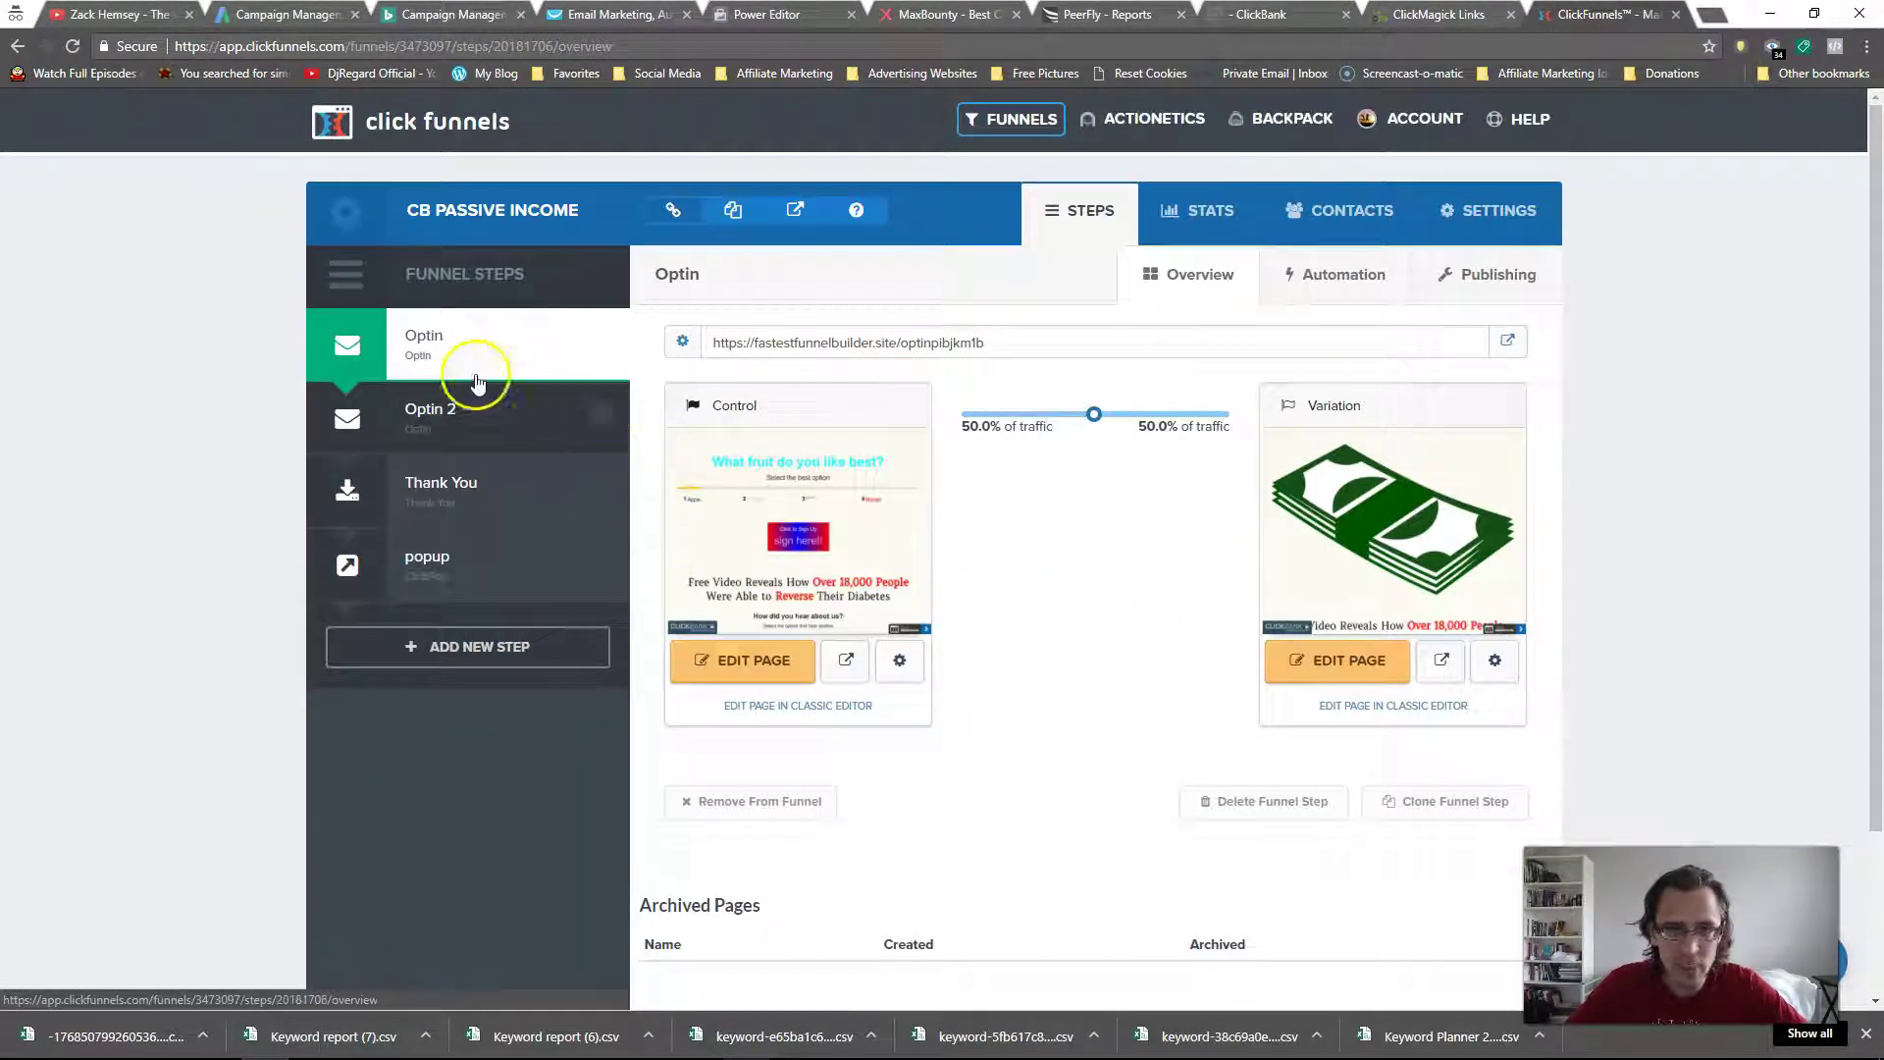
Declare Control the winner on Optin and Variation the winner on Optin 2.
mouse_move(886, 527)
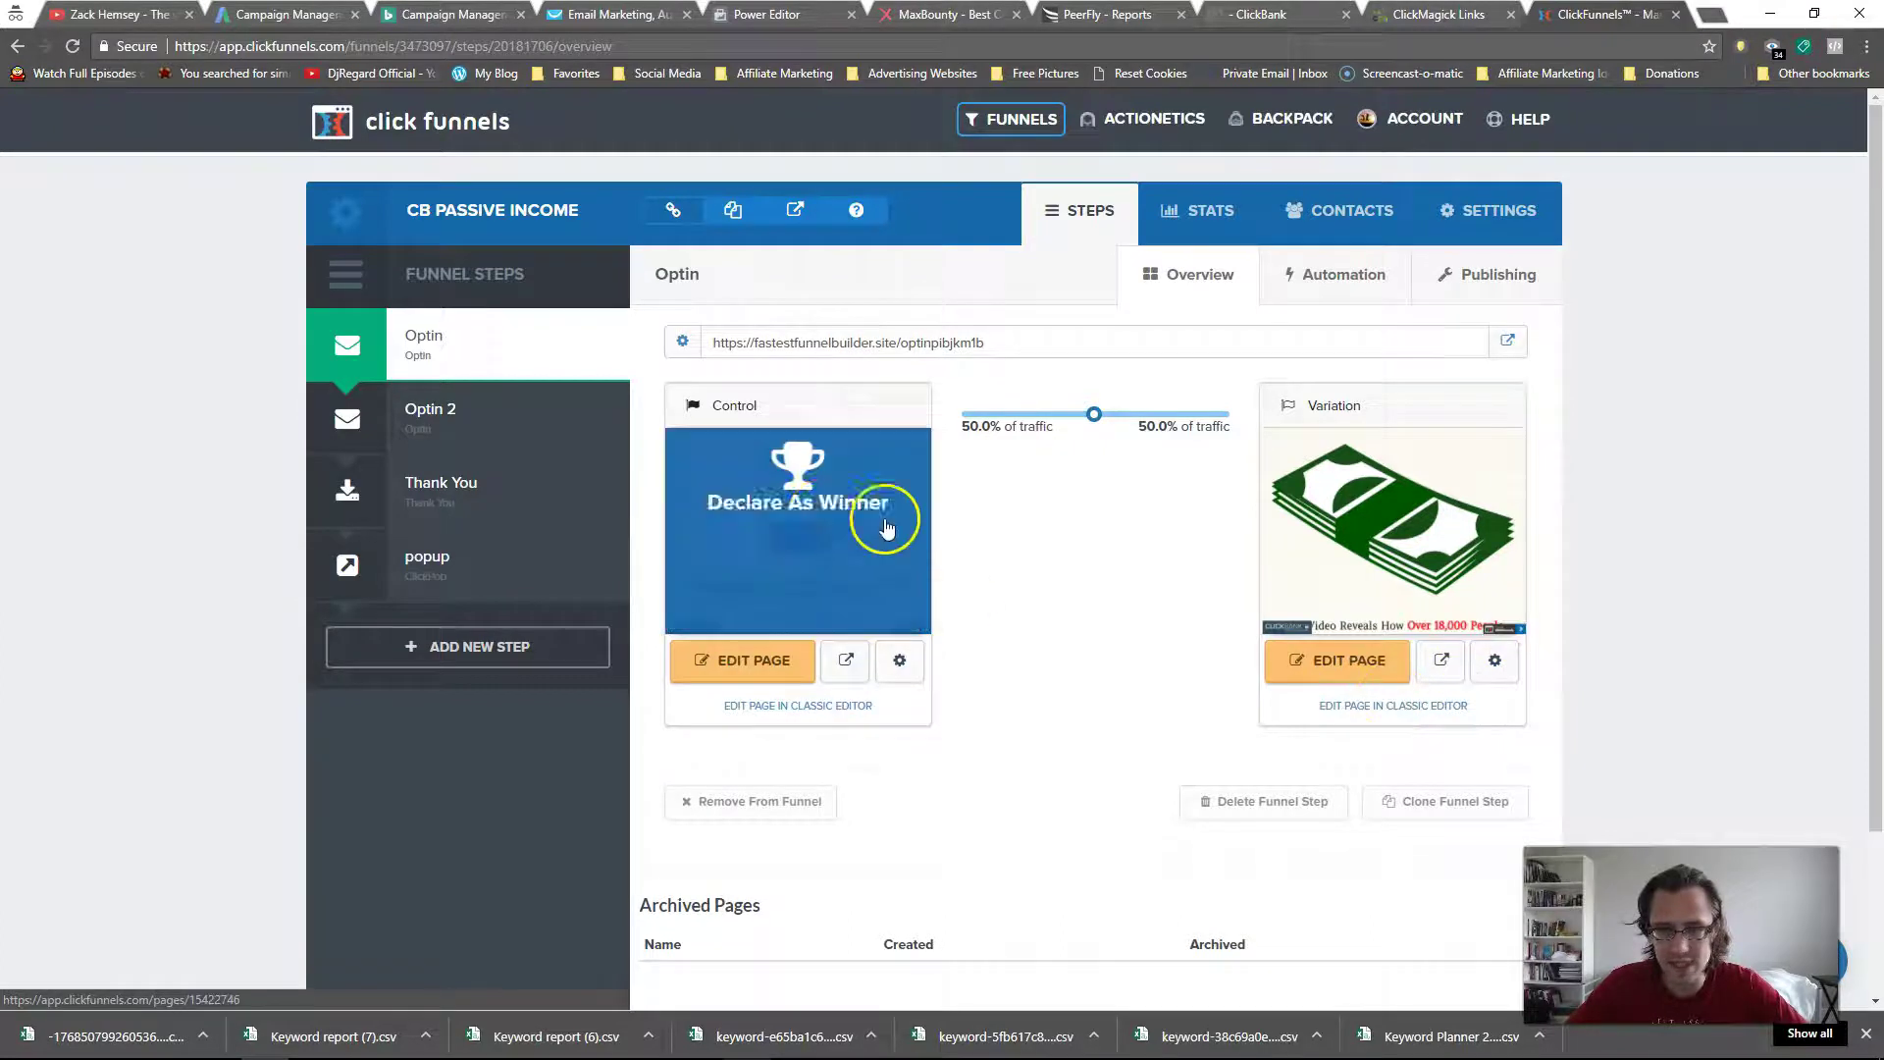
click(797, 506)
click(1020, 172)
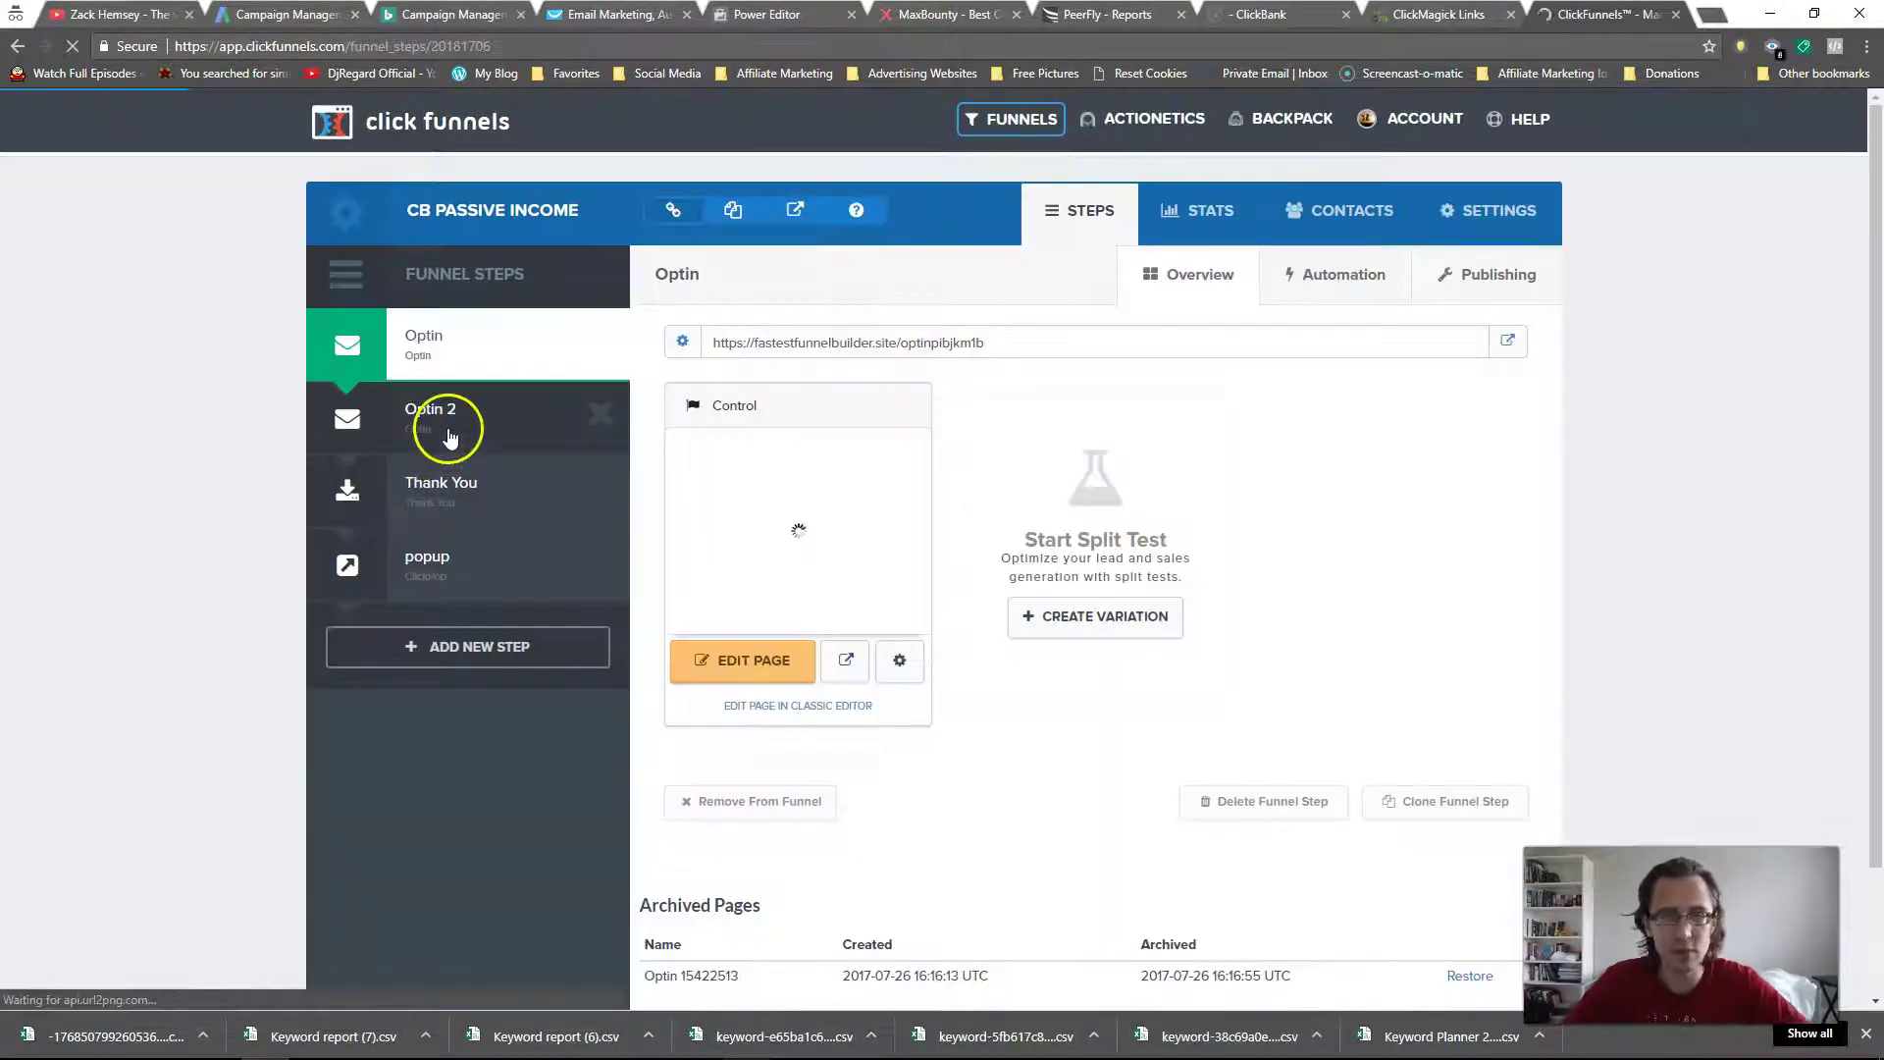
click(448, 437)
click(1391, 505)
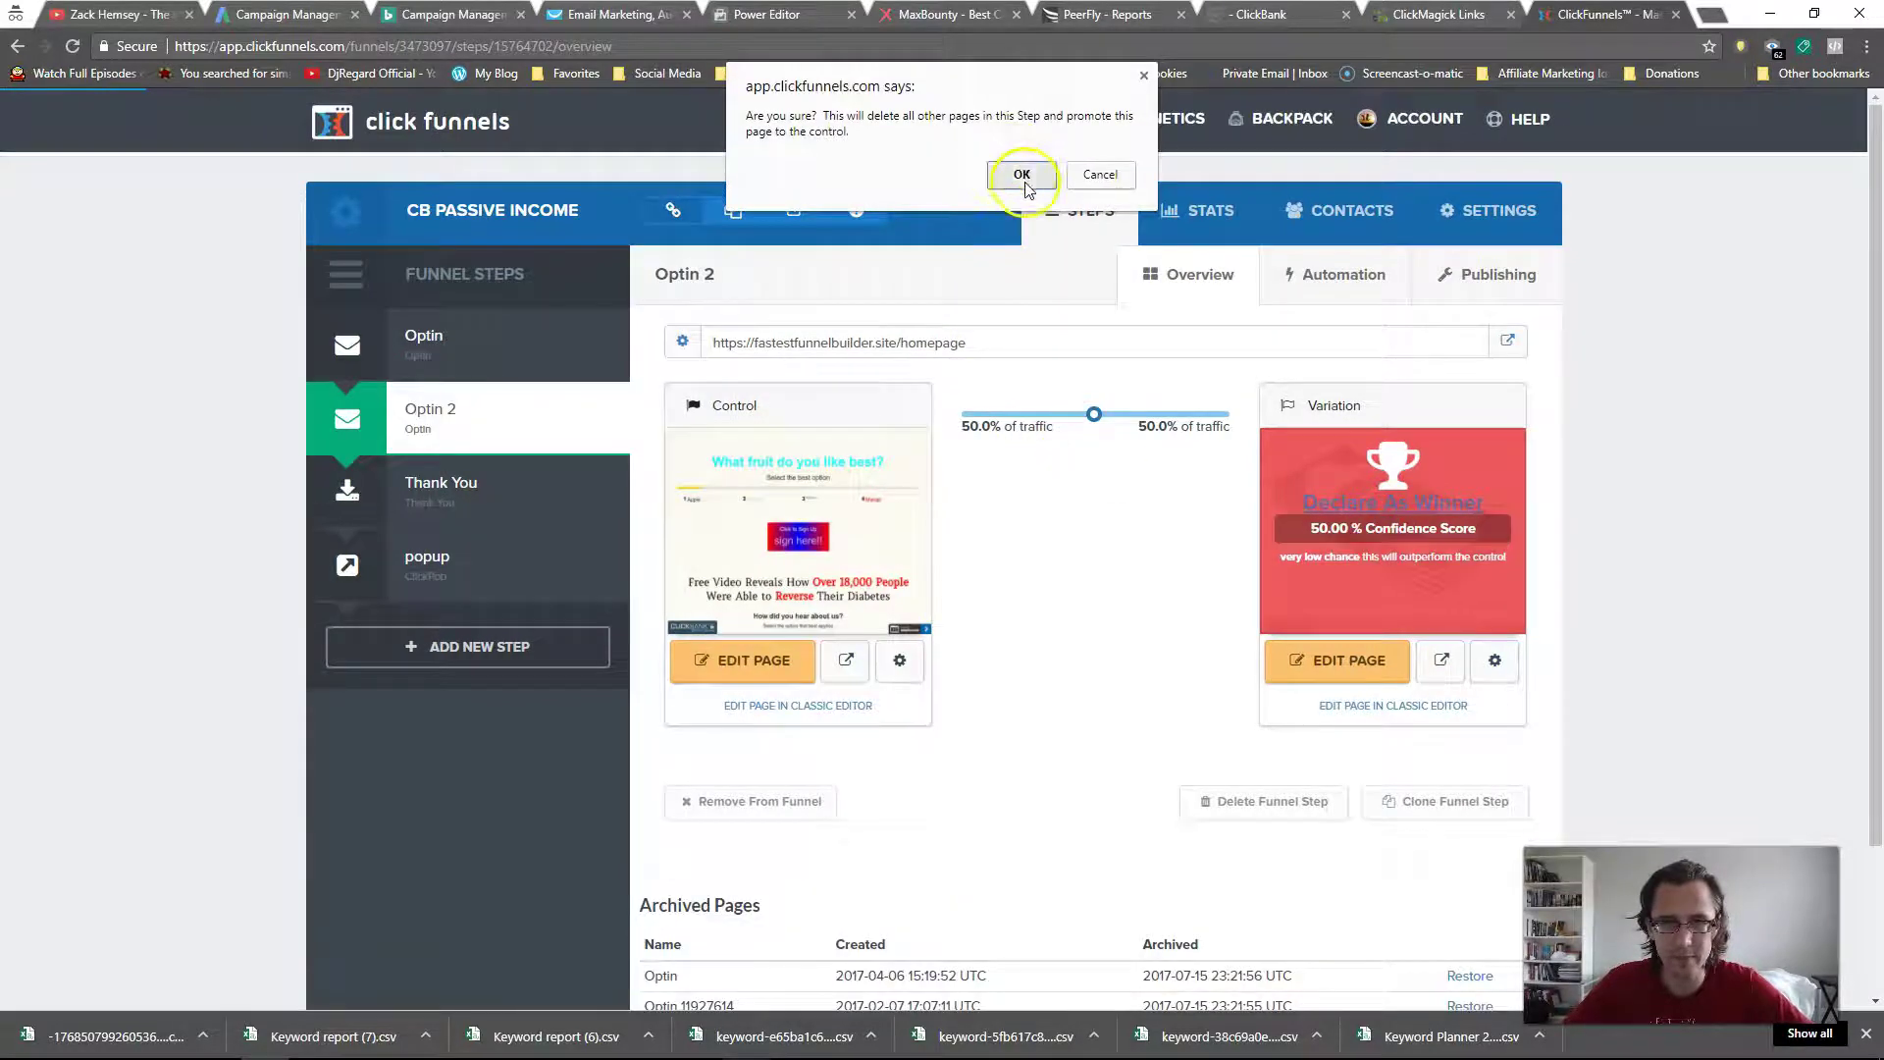
click(1021, 174)
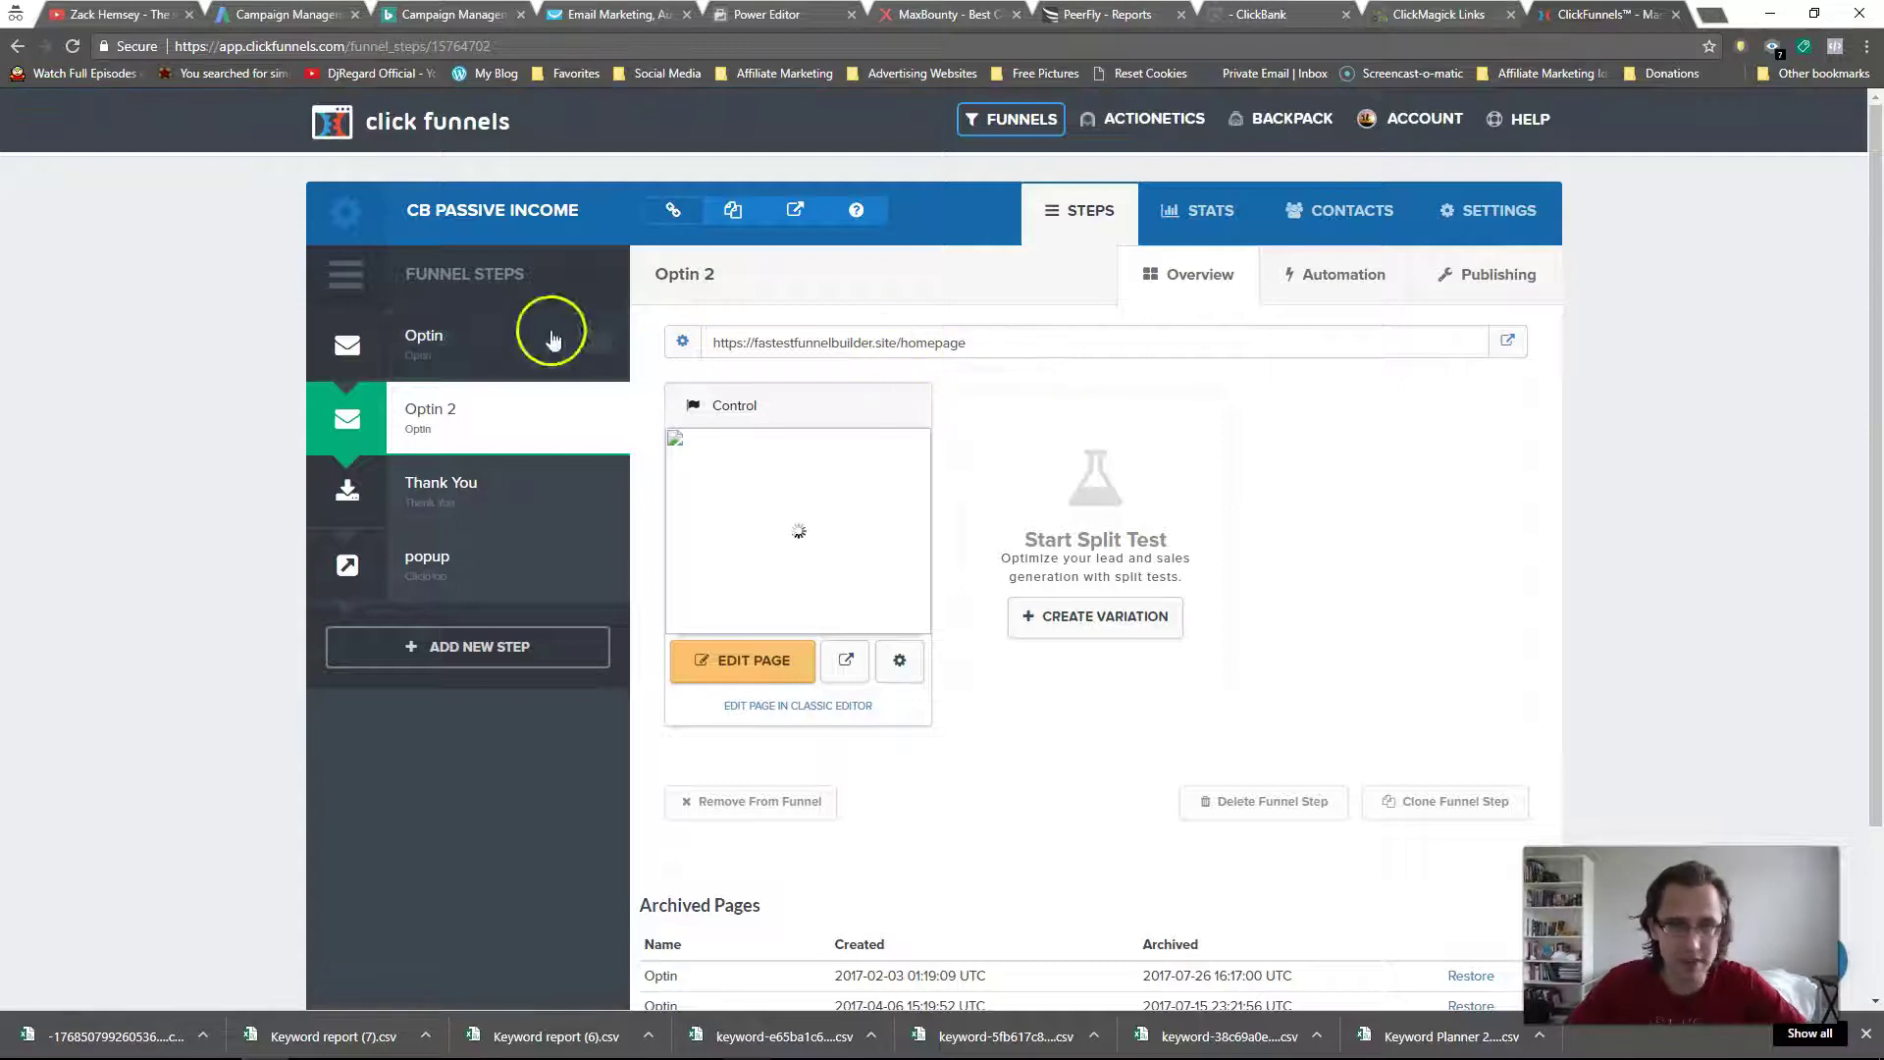
Open the cloned Optin step, resave its path, and check the Optin page's path.
click(526, 347)
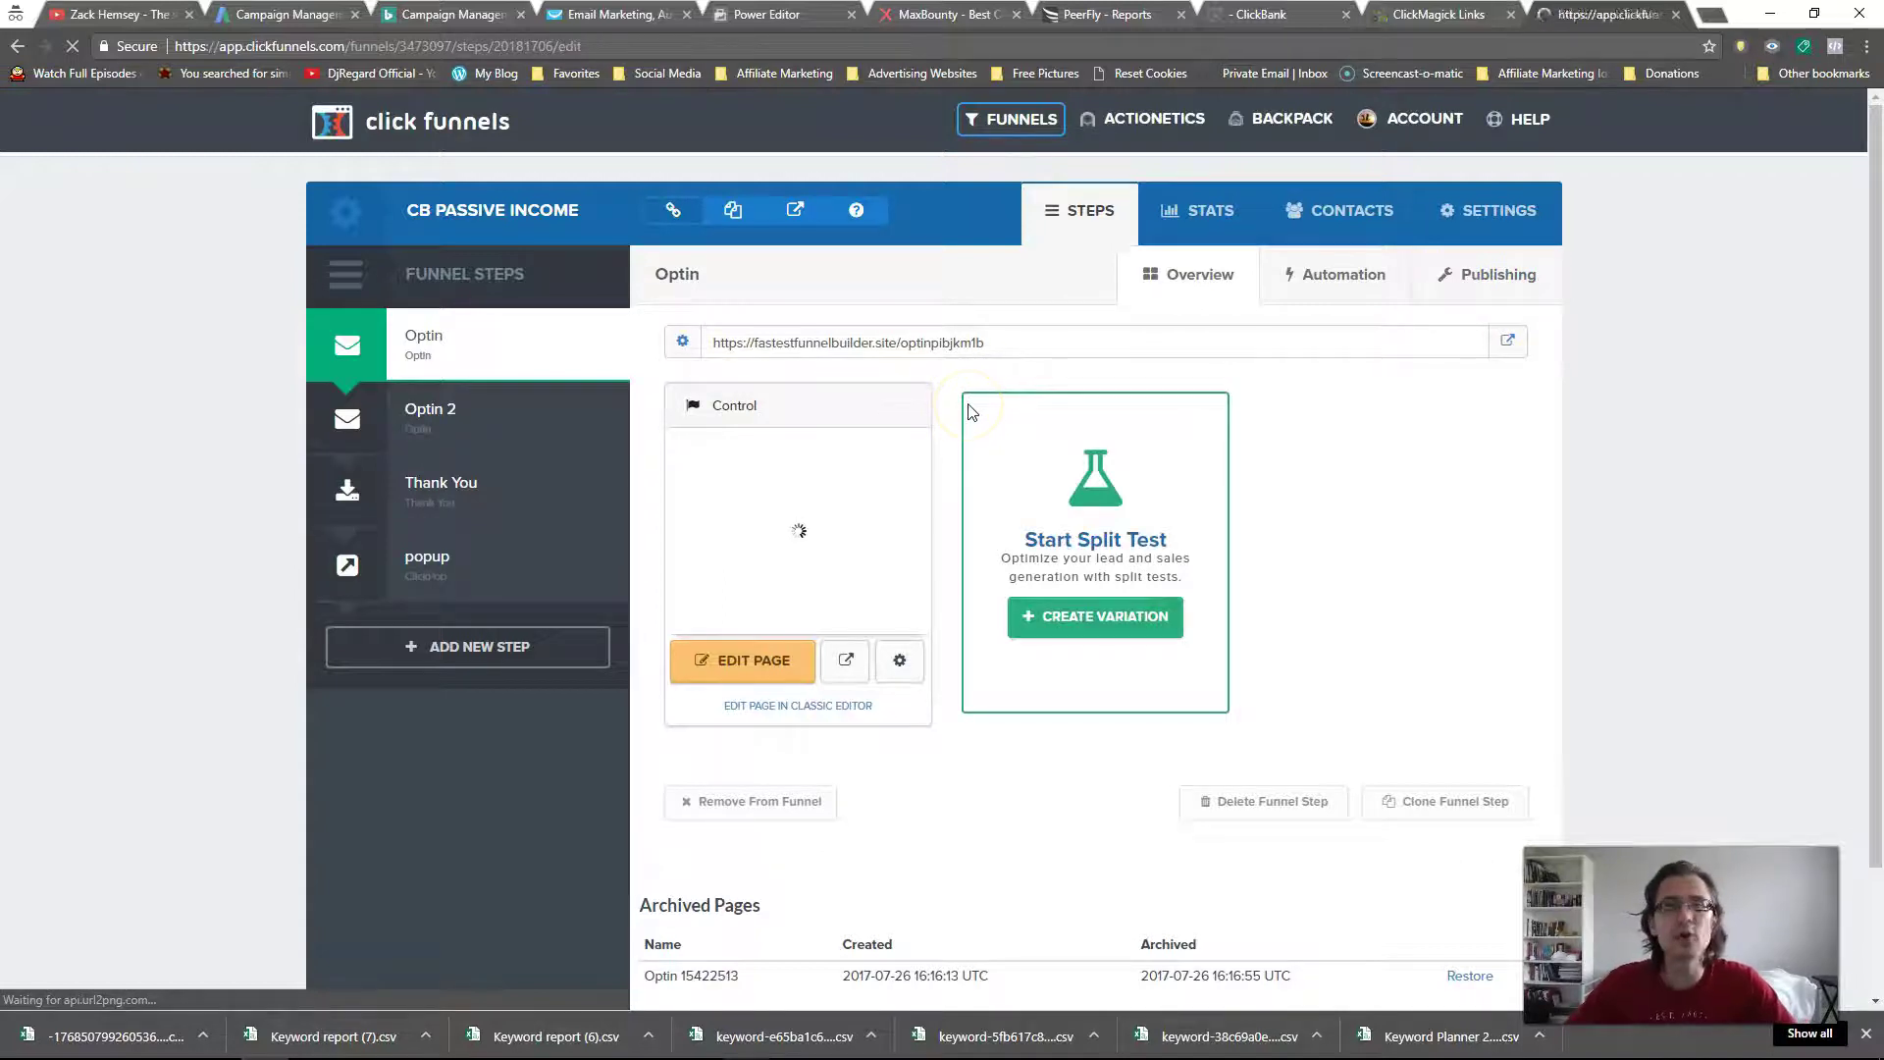
double_click(1228, 377)
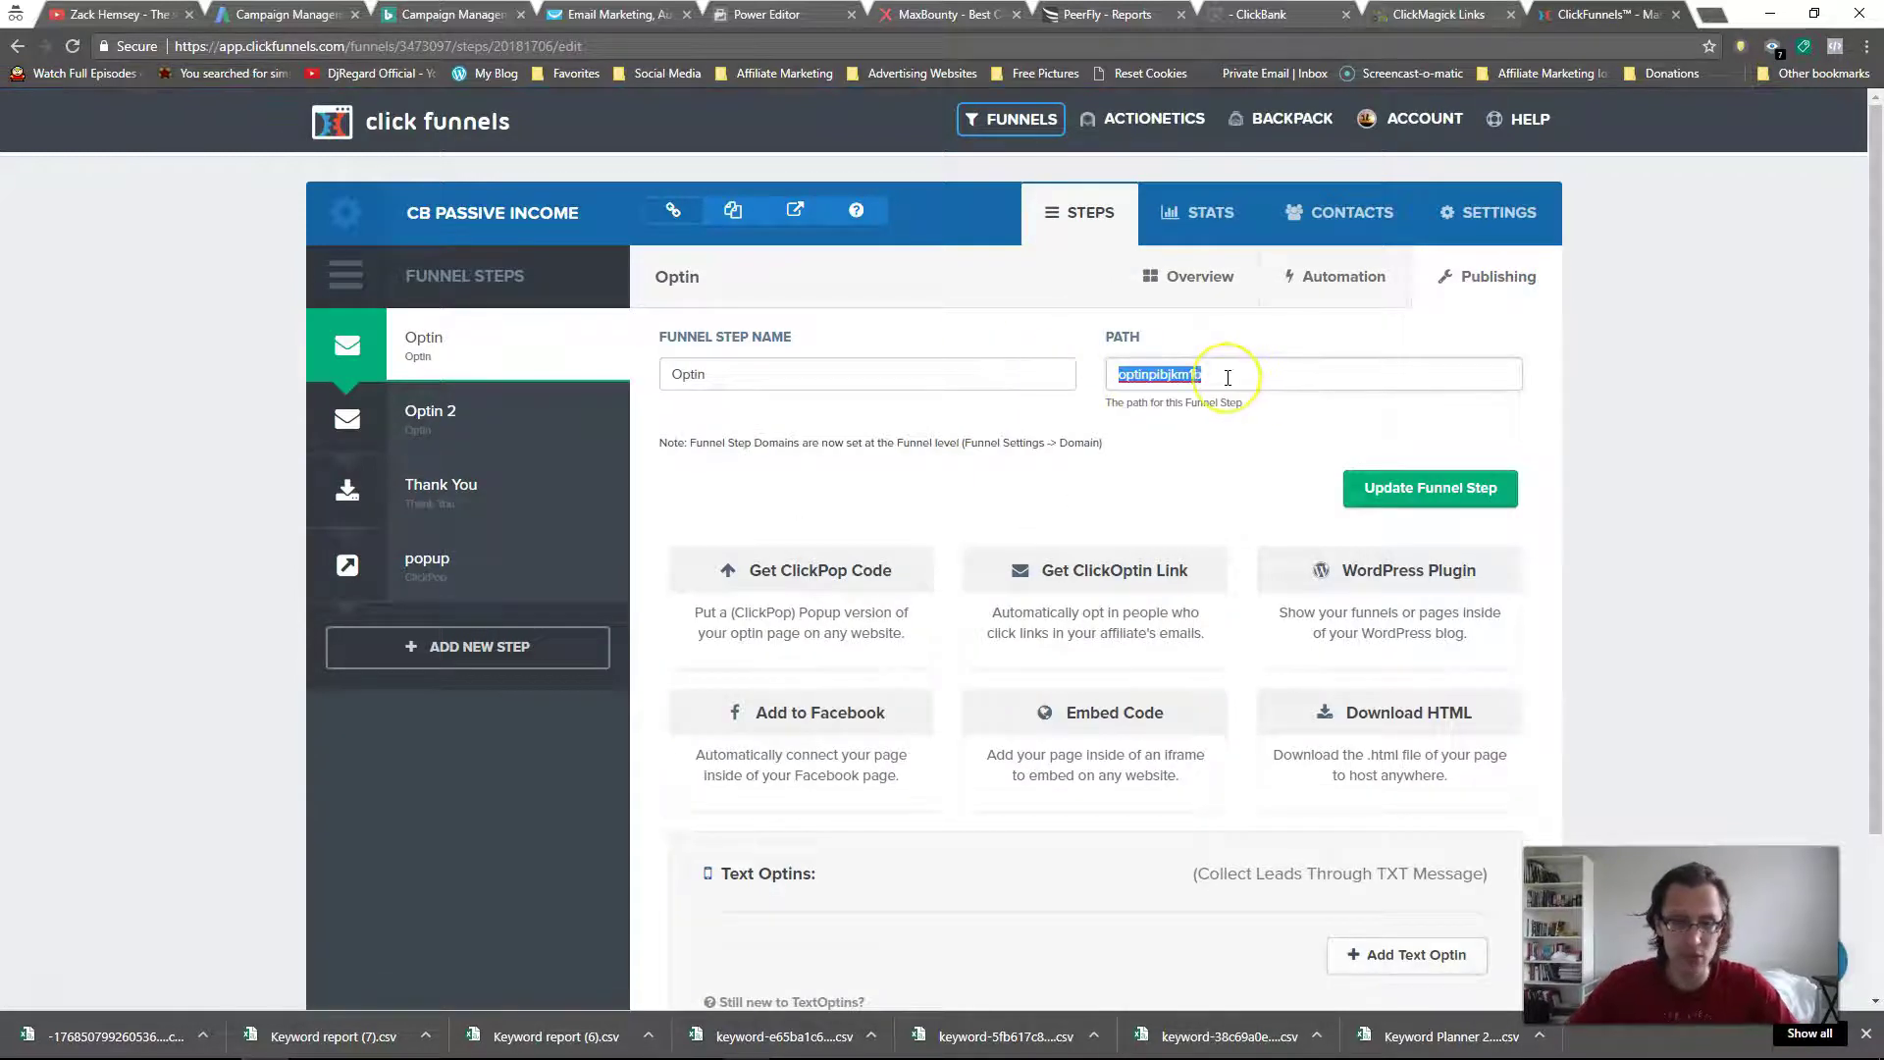
click(1421, 486)
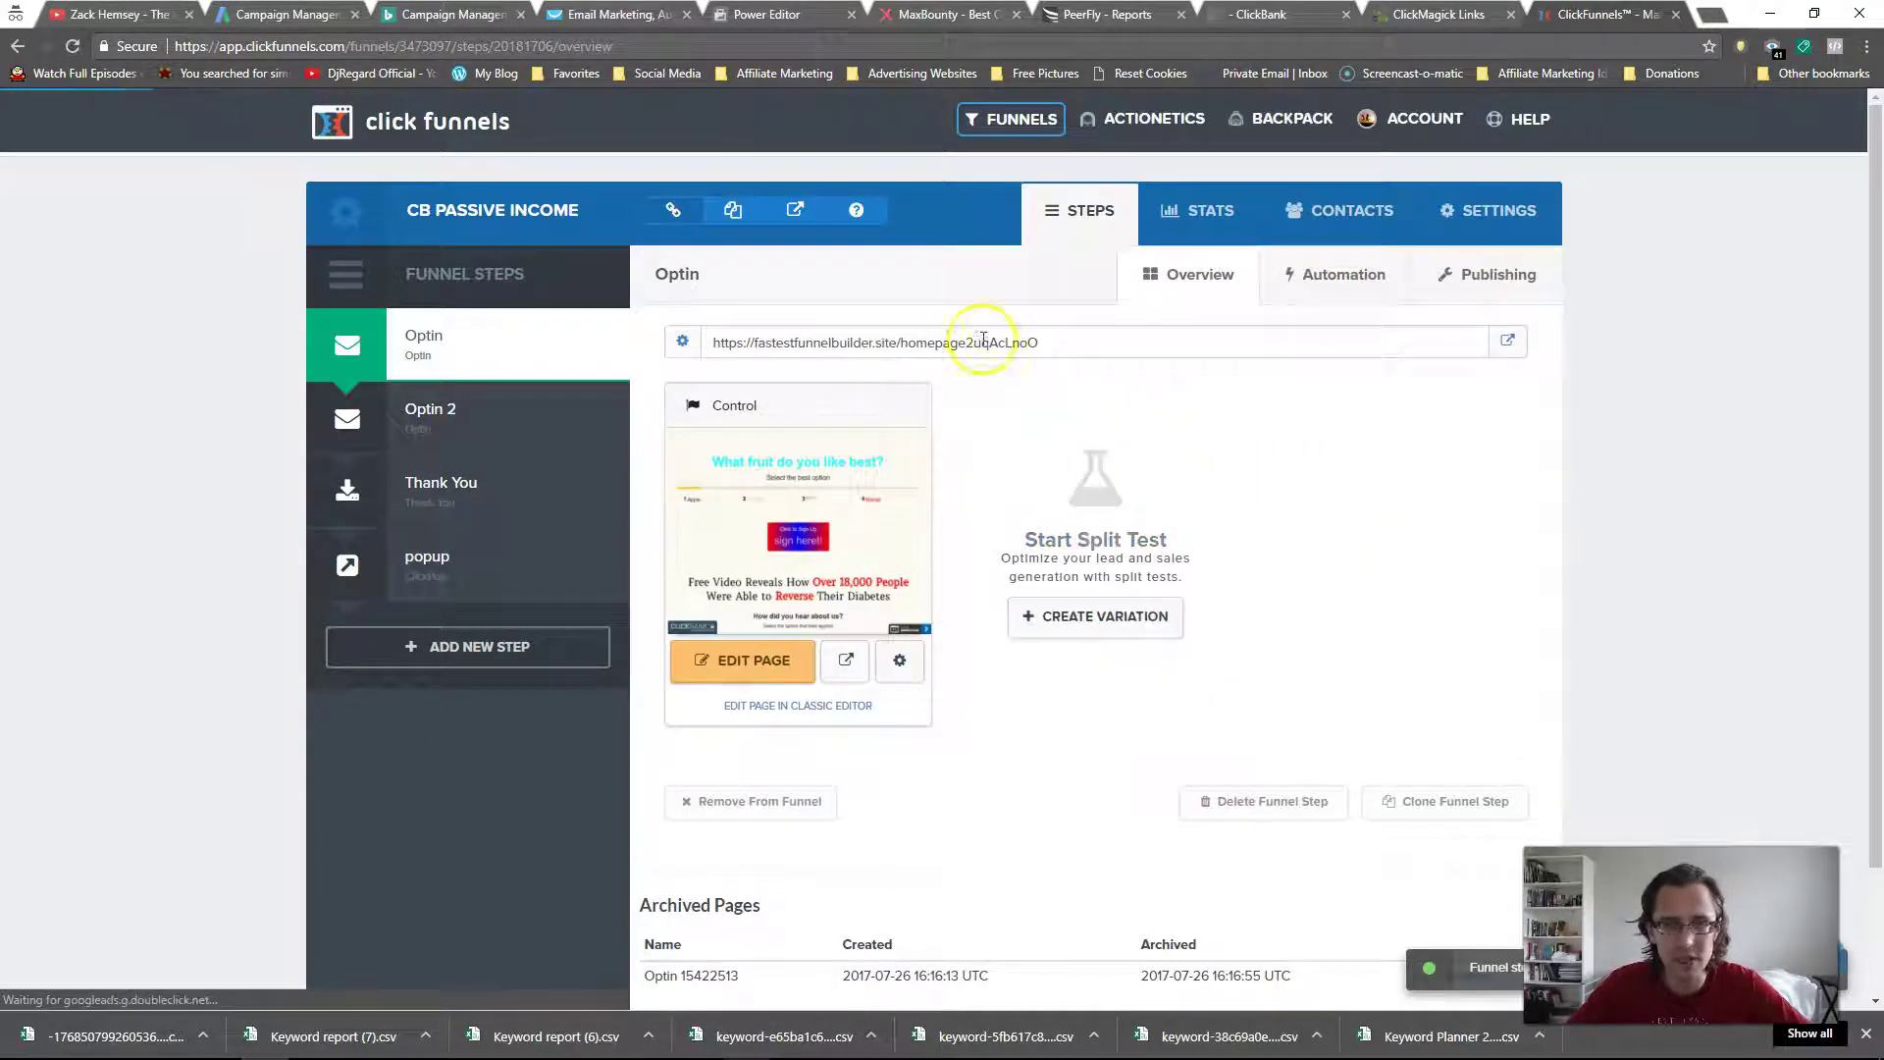
click(901, 660)
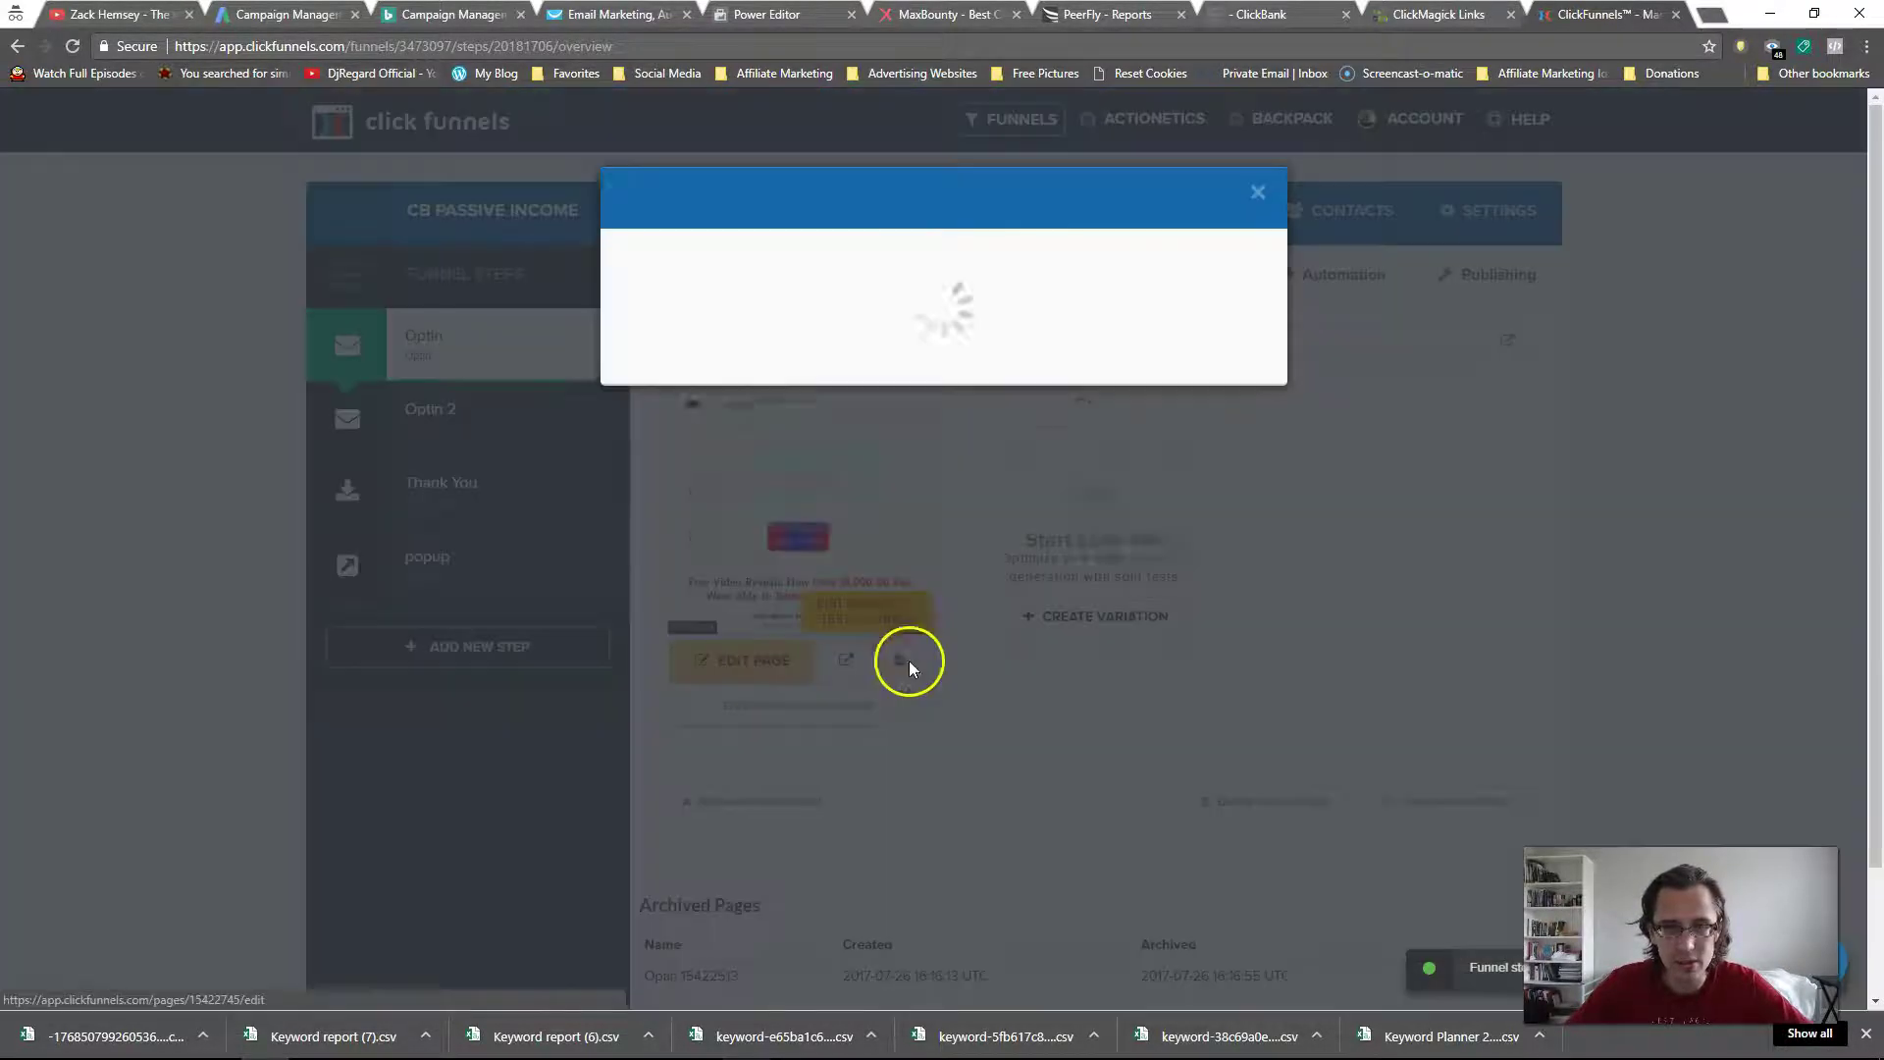
click(1135, 481)
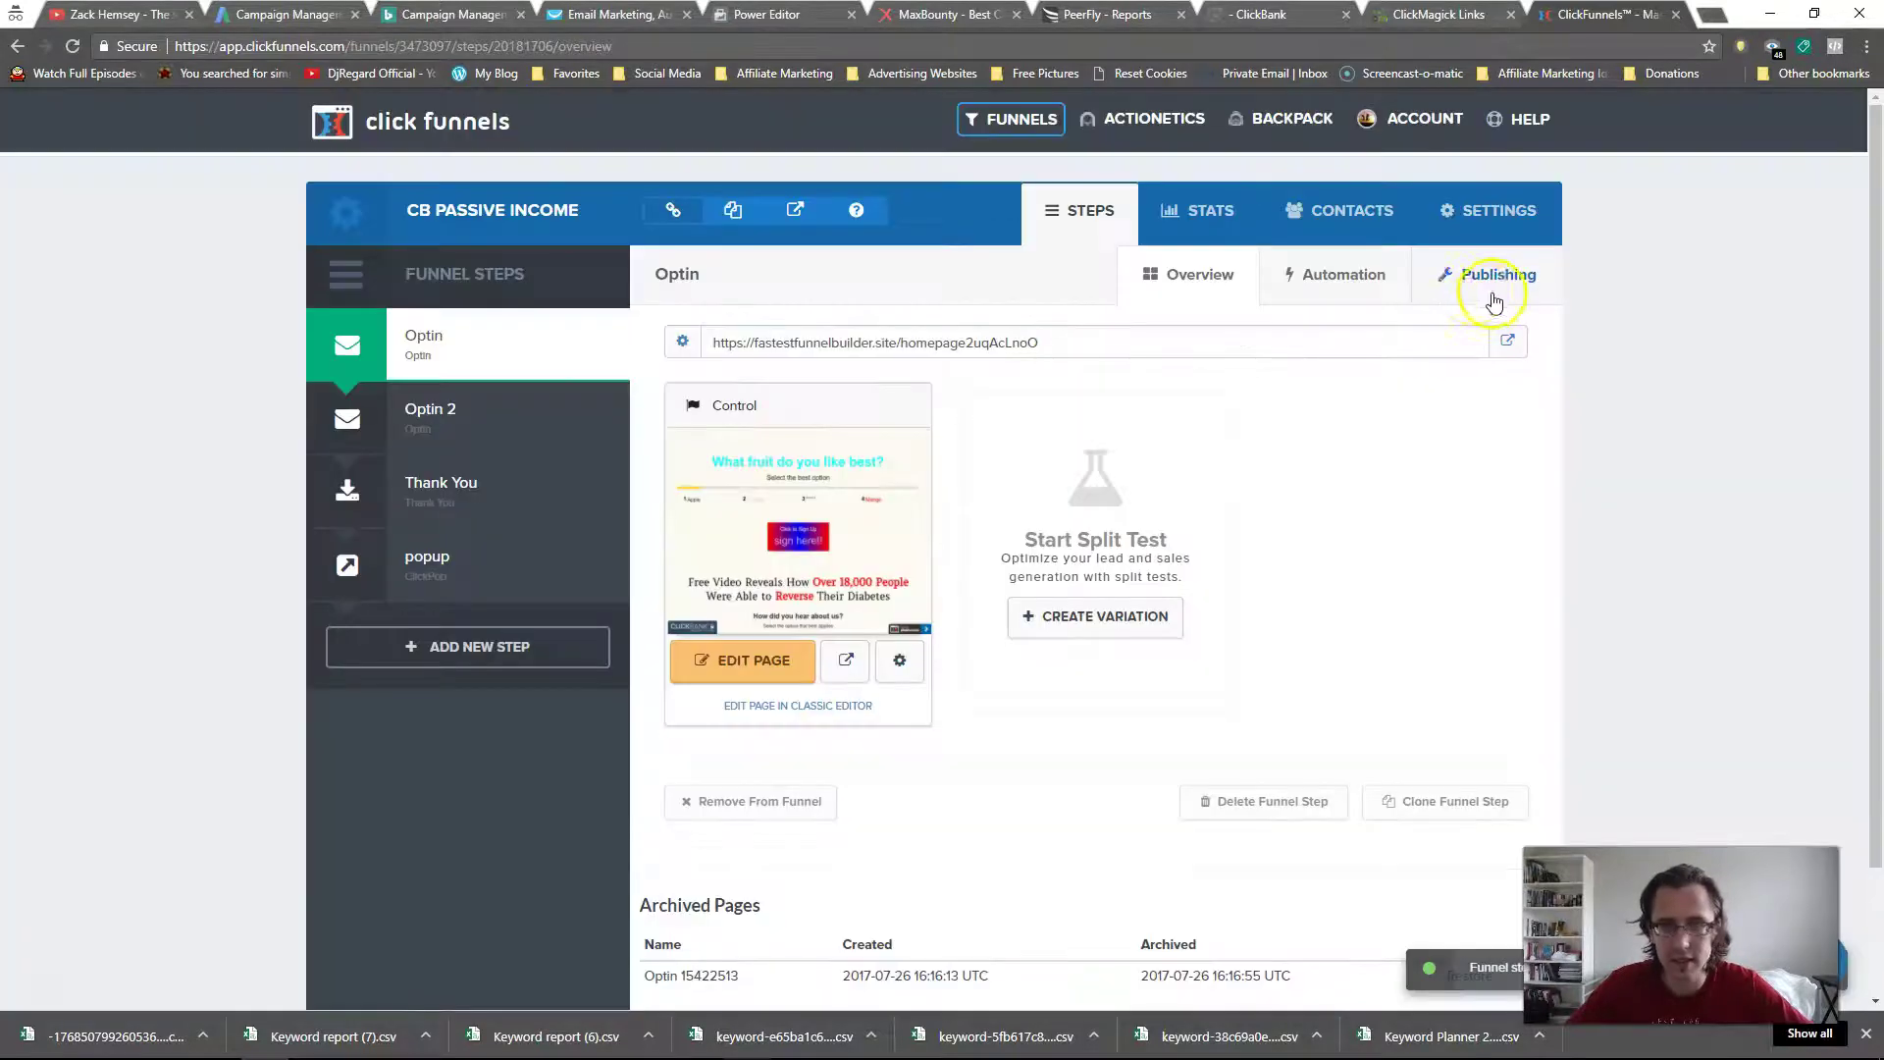
Trim the random suffix from the step path and save it as homepage23.
click(1465, 294)
drag(1253, 379, 1190, 377)
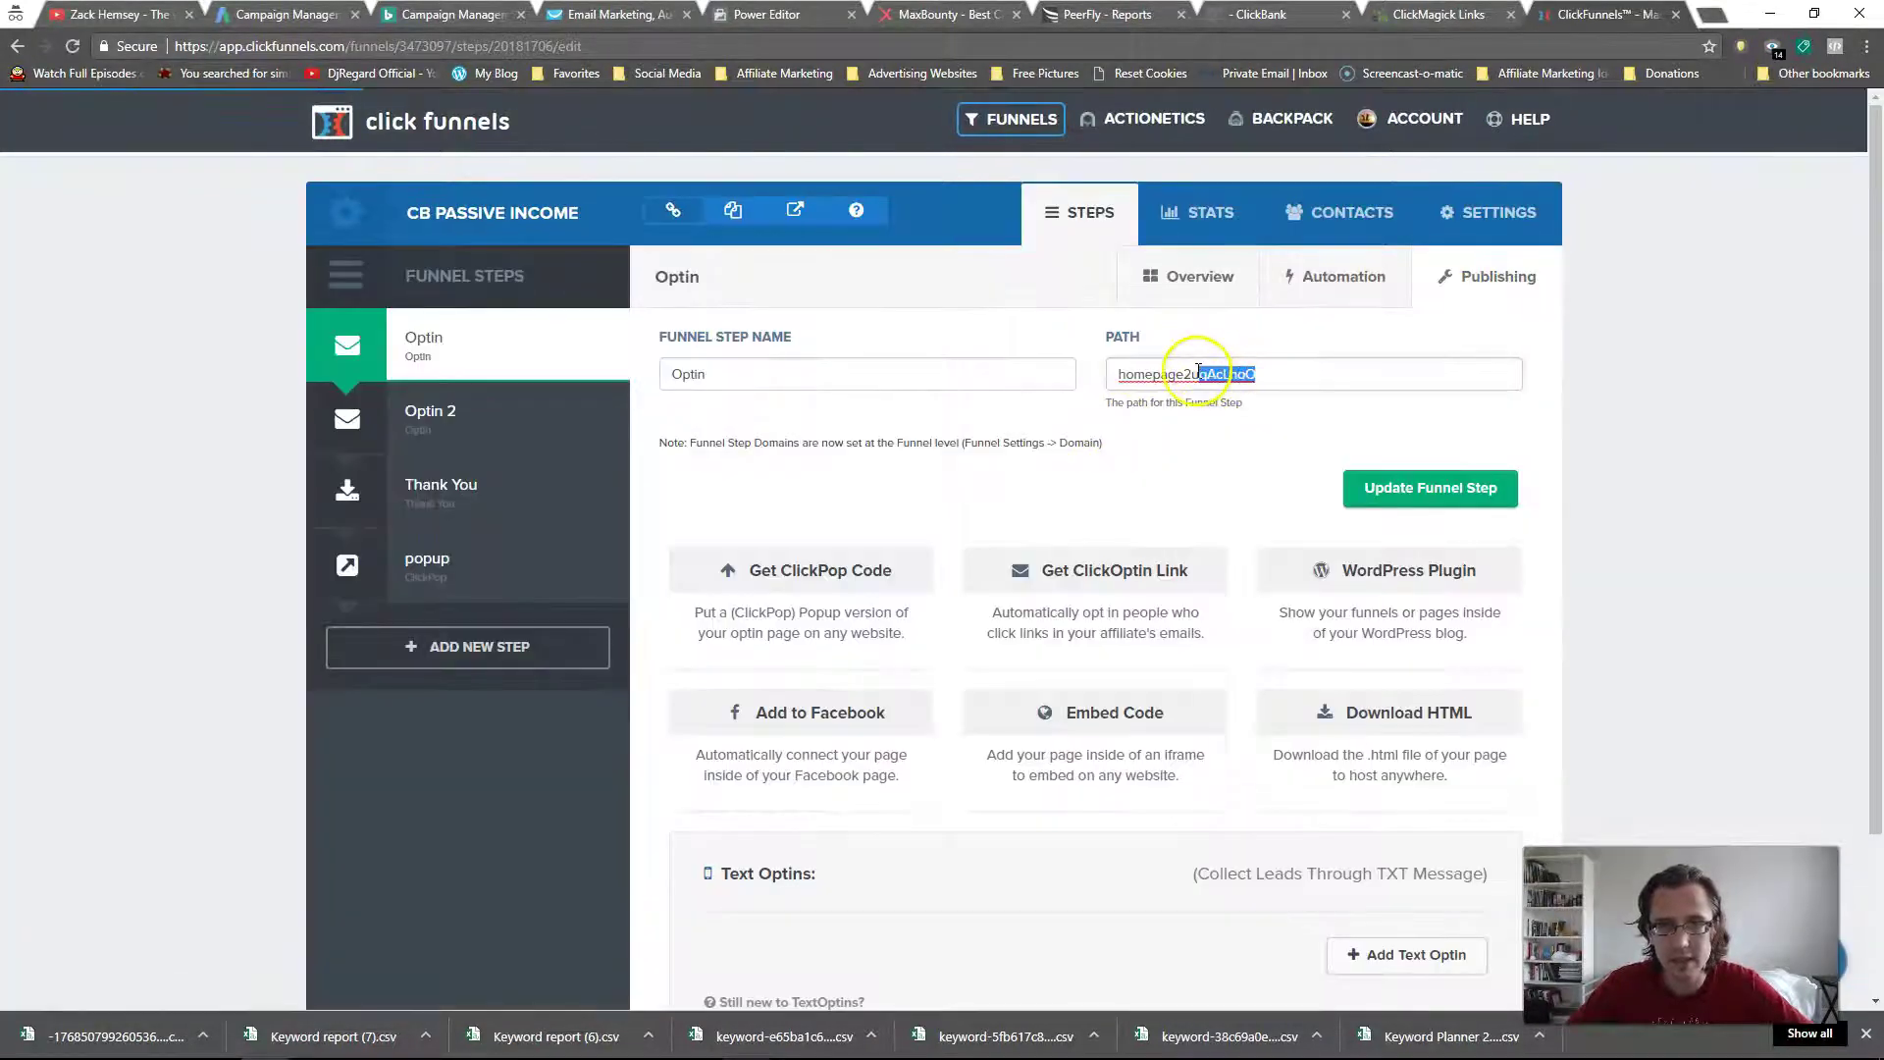
key(BackSpace)
click(1405, 481)
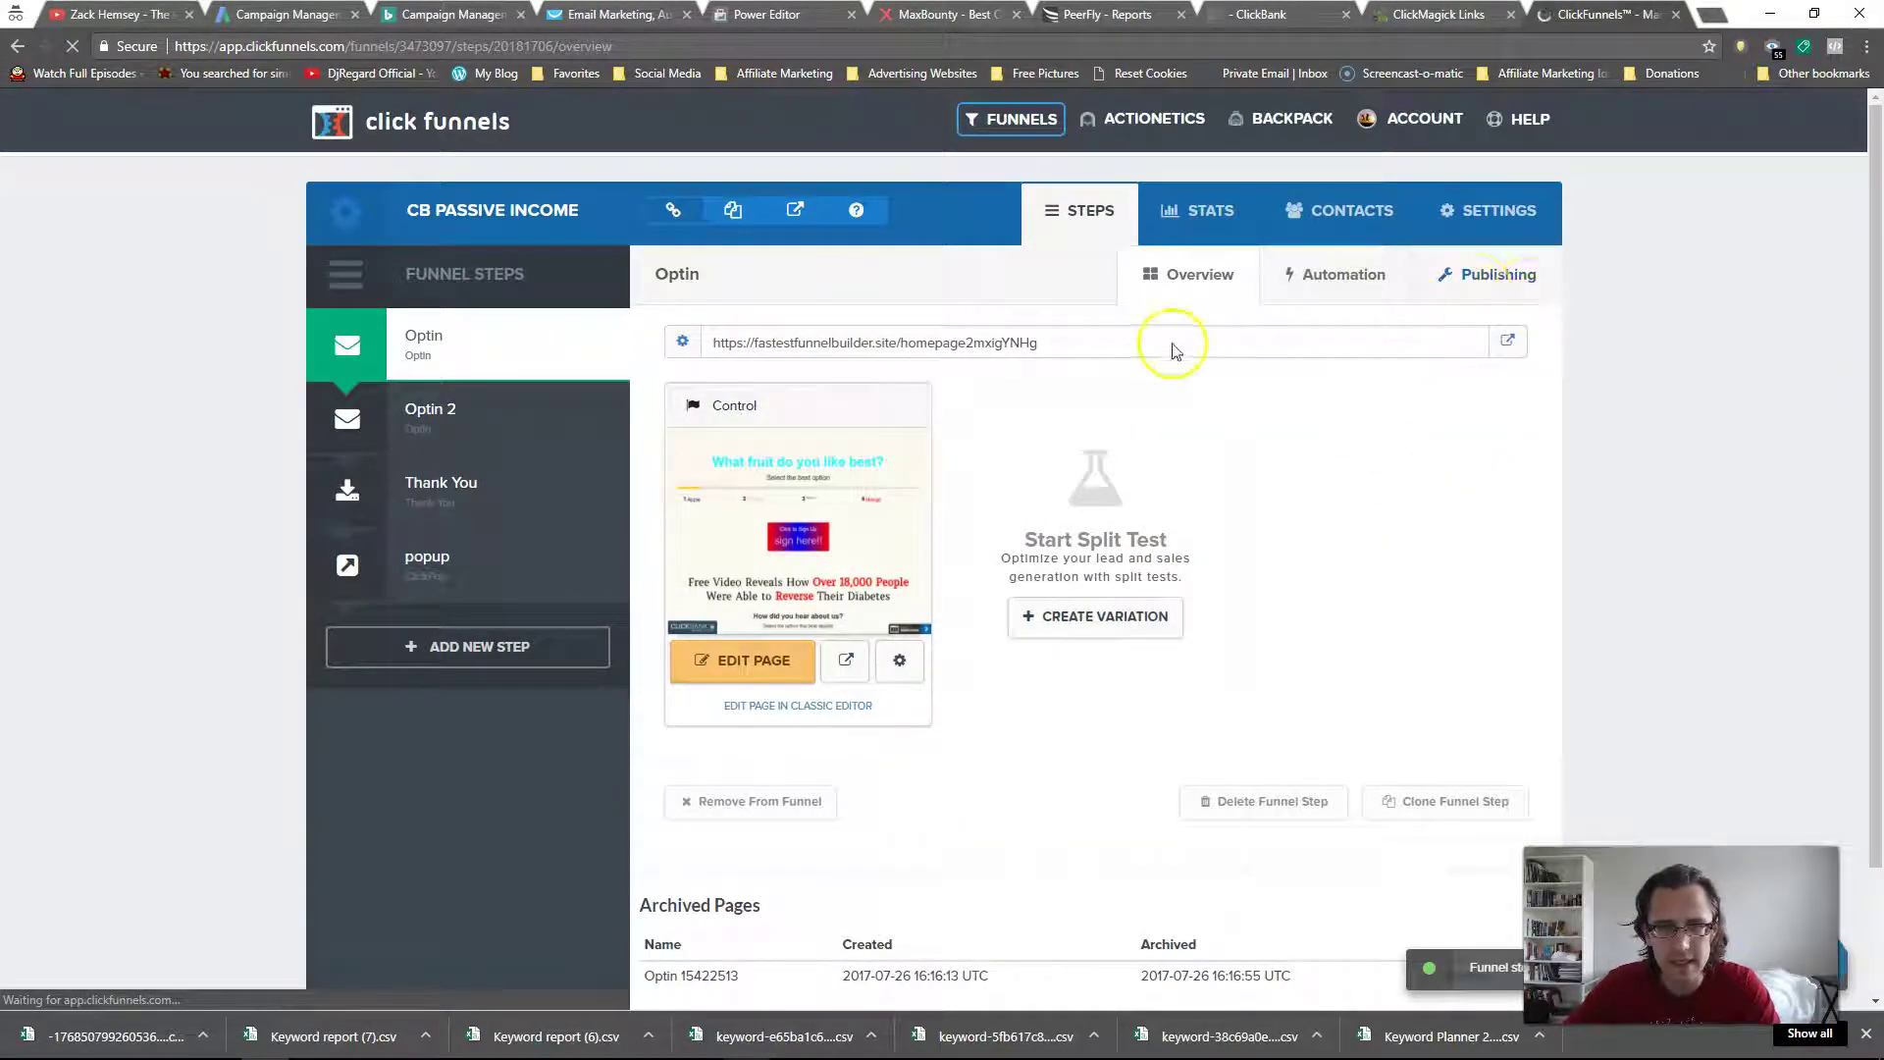
click(1471, 276)
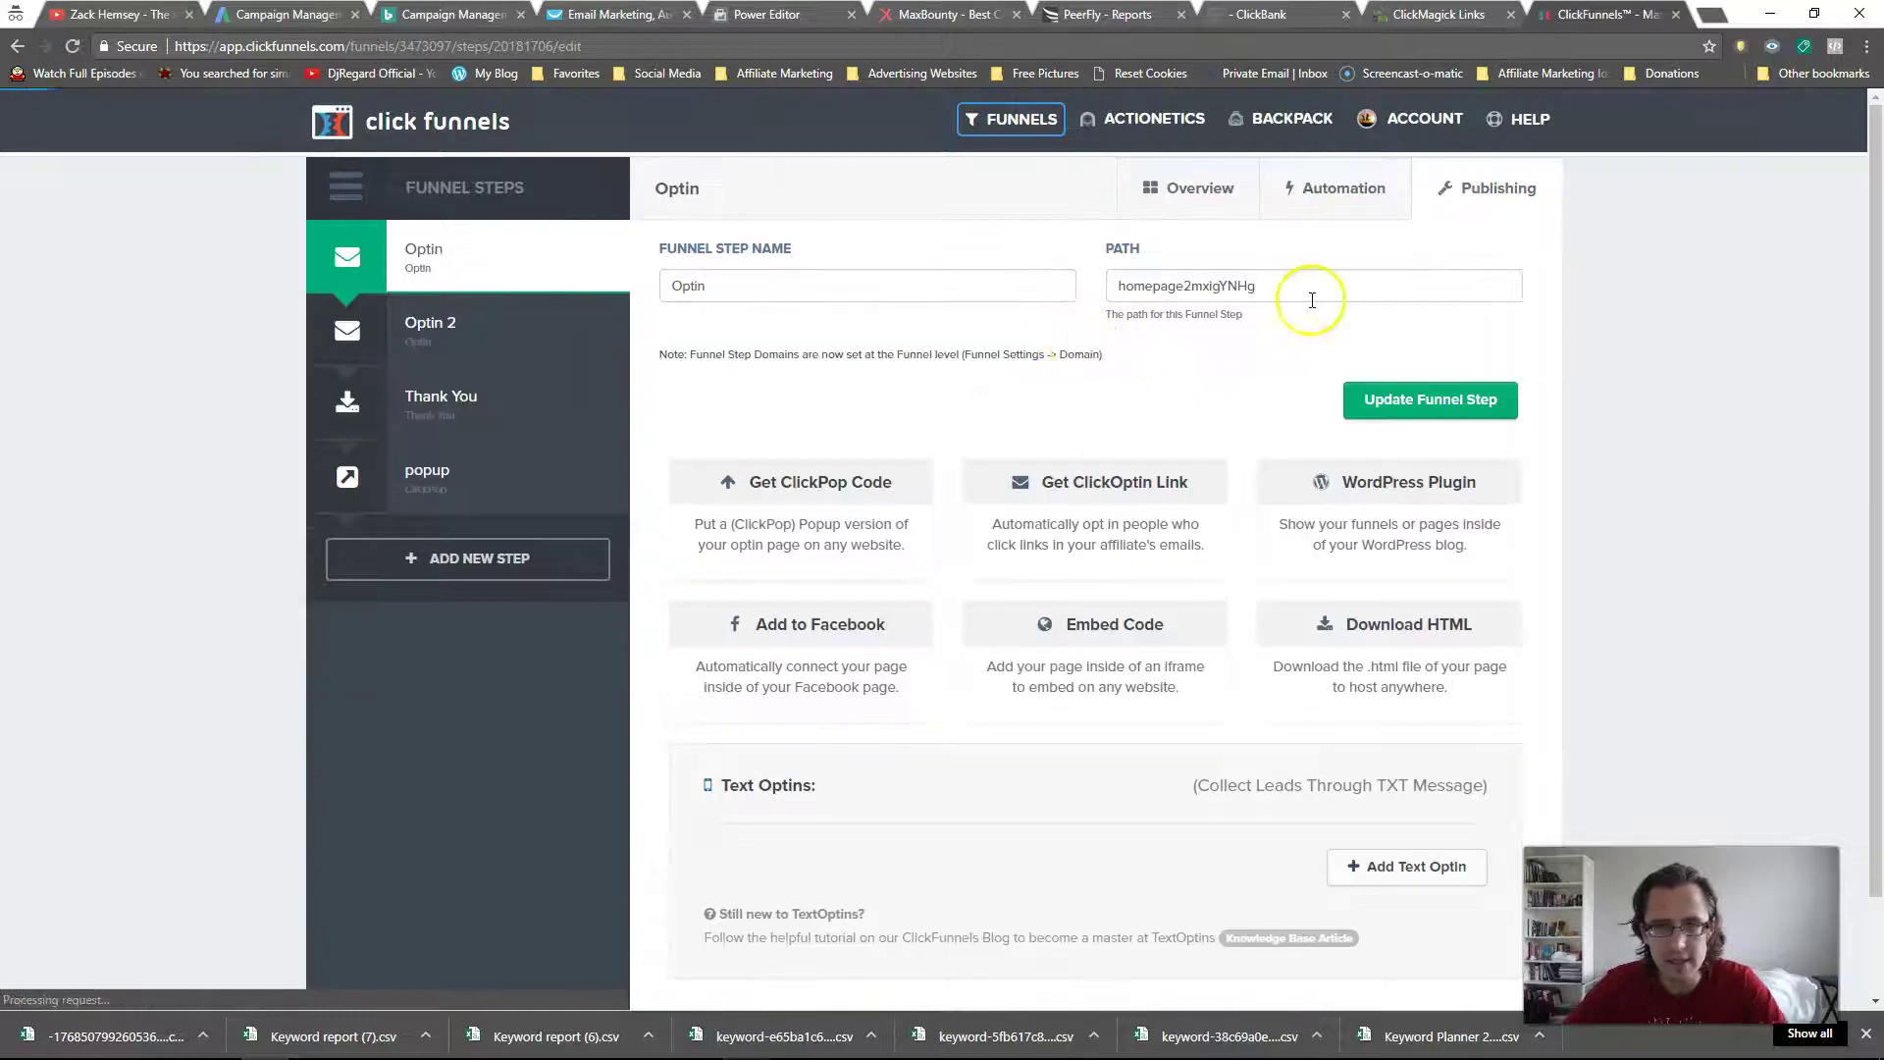
drag(1317, 286, 1191, 286)
text(3)
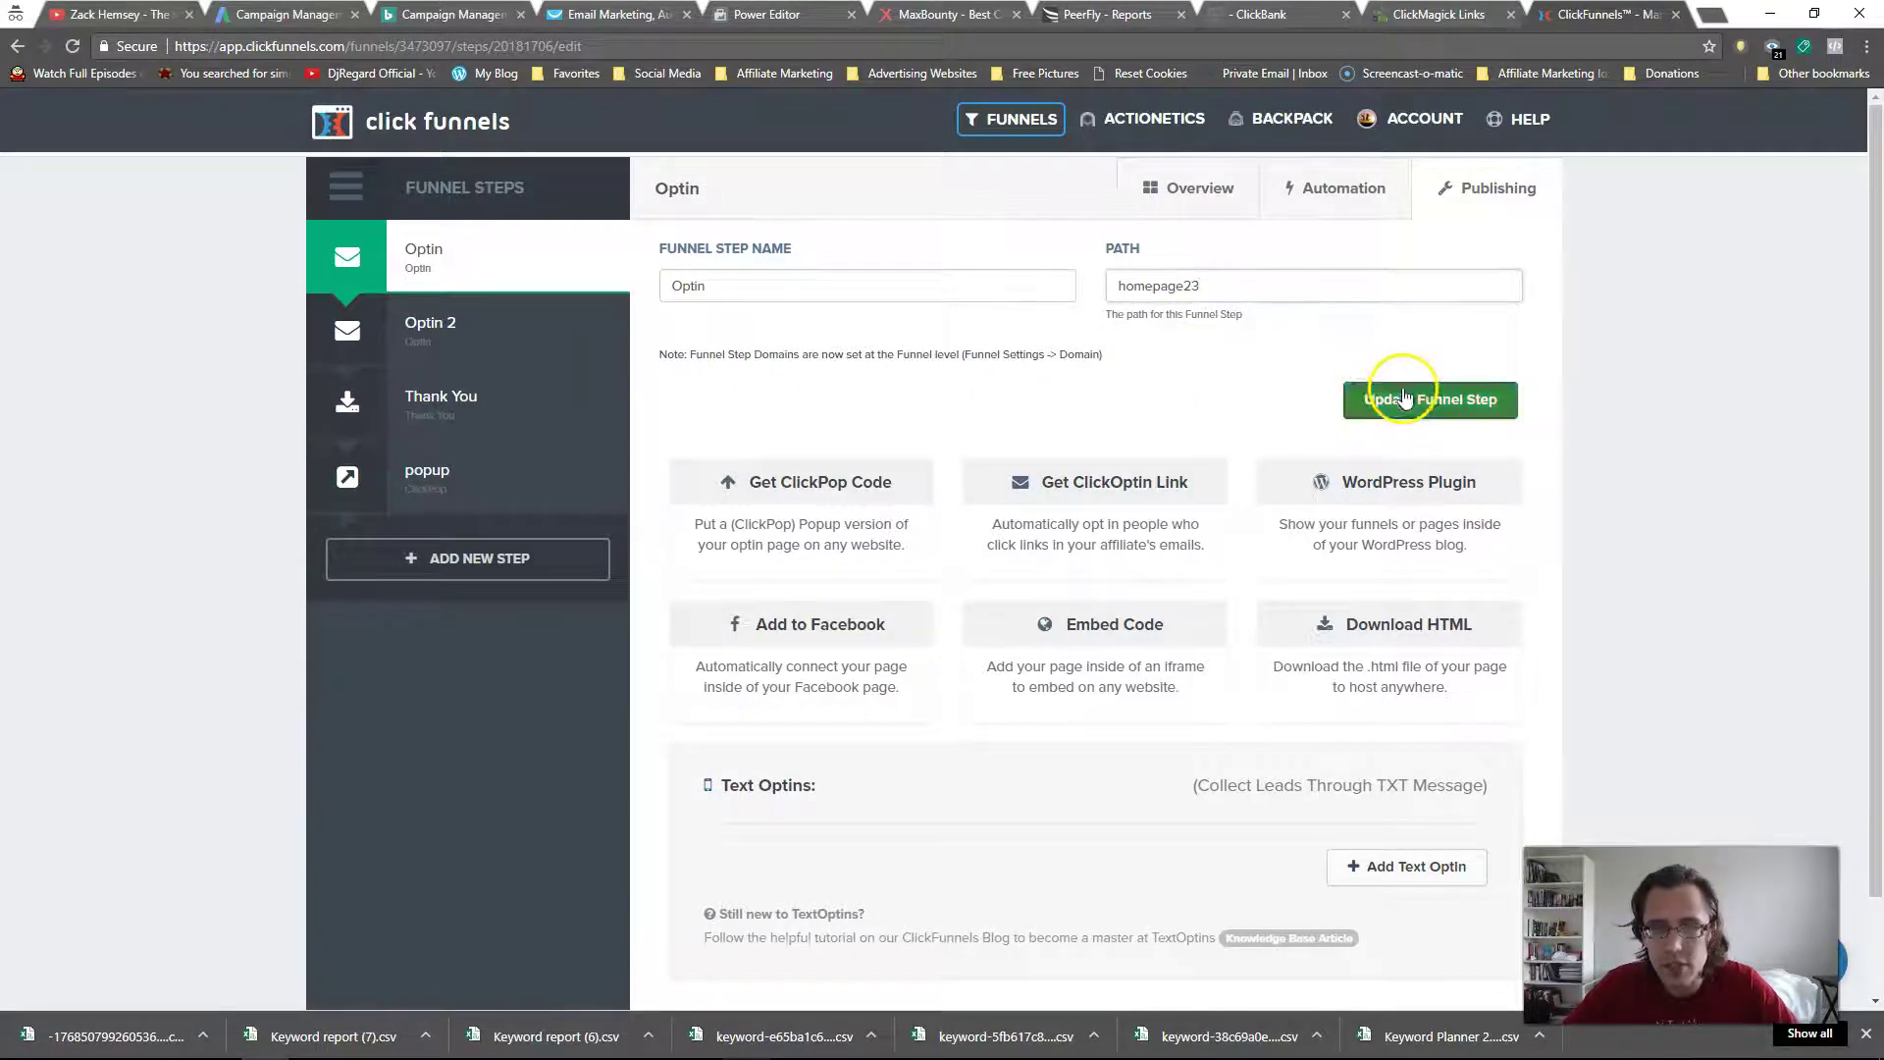
click(1393, 398)
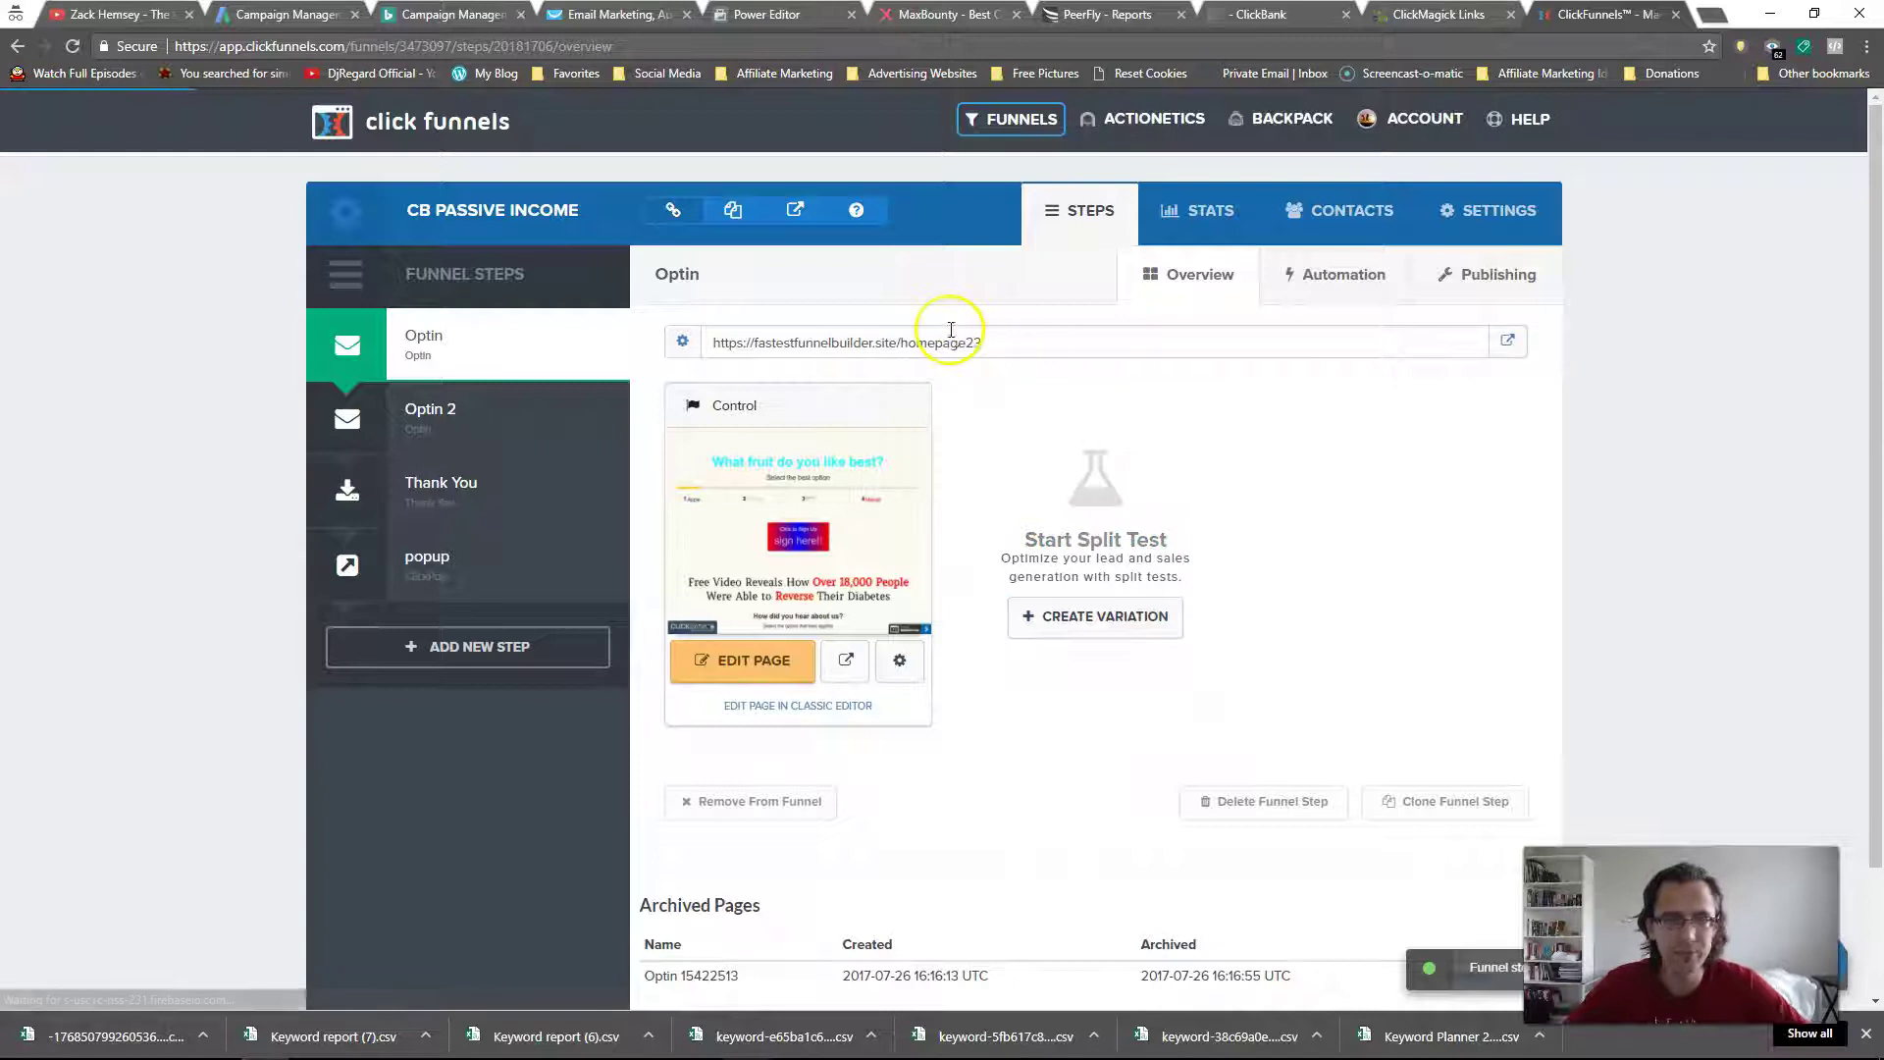
Load the Optin 2 step's /homepage URL live in a new browser tab.
right_click(835, 383)
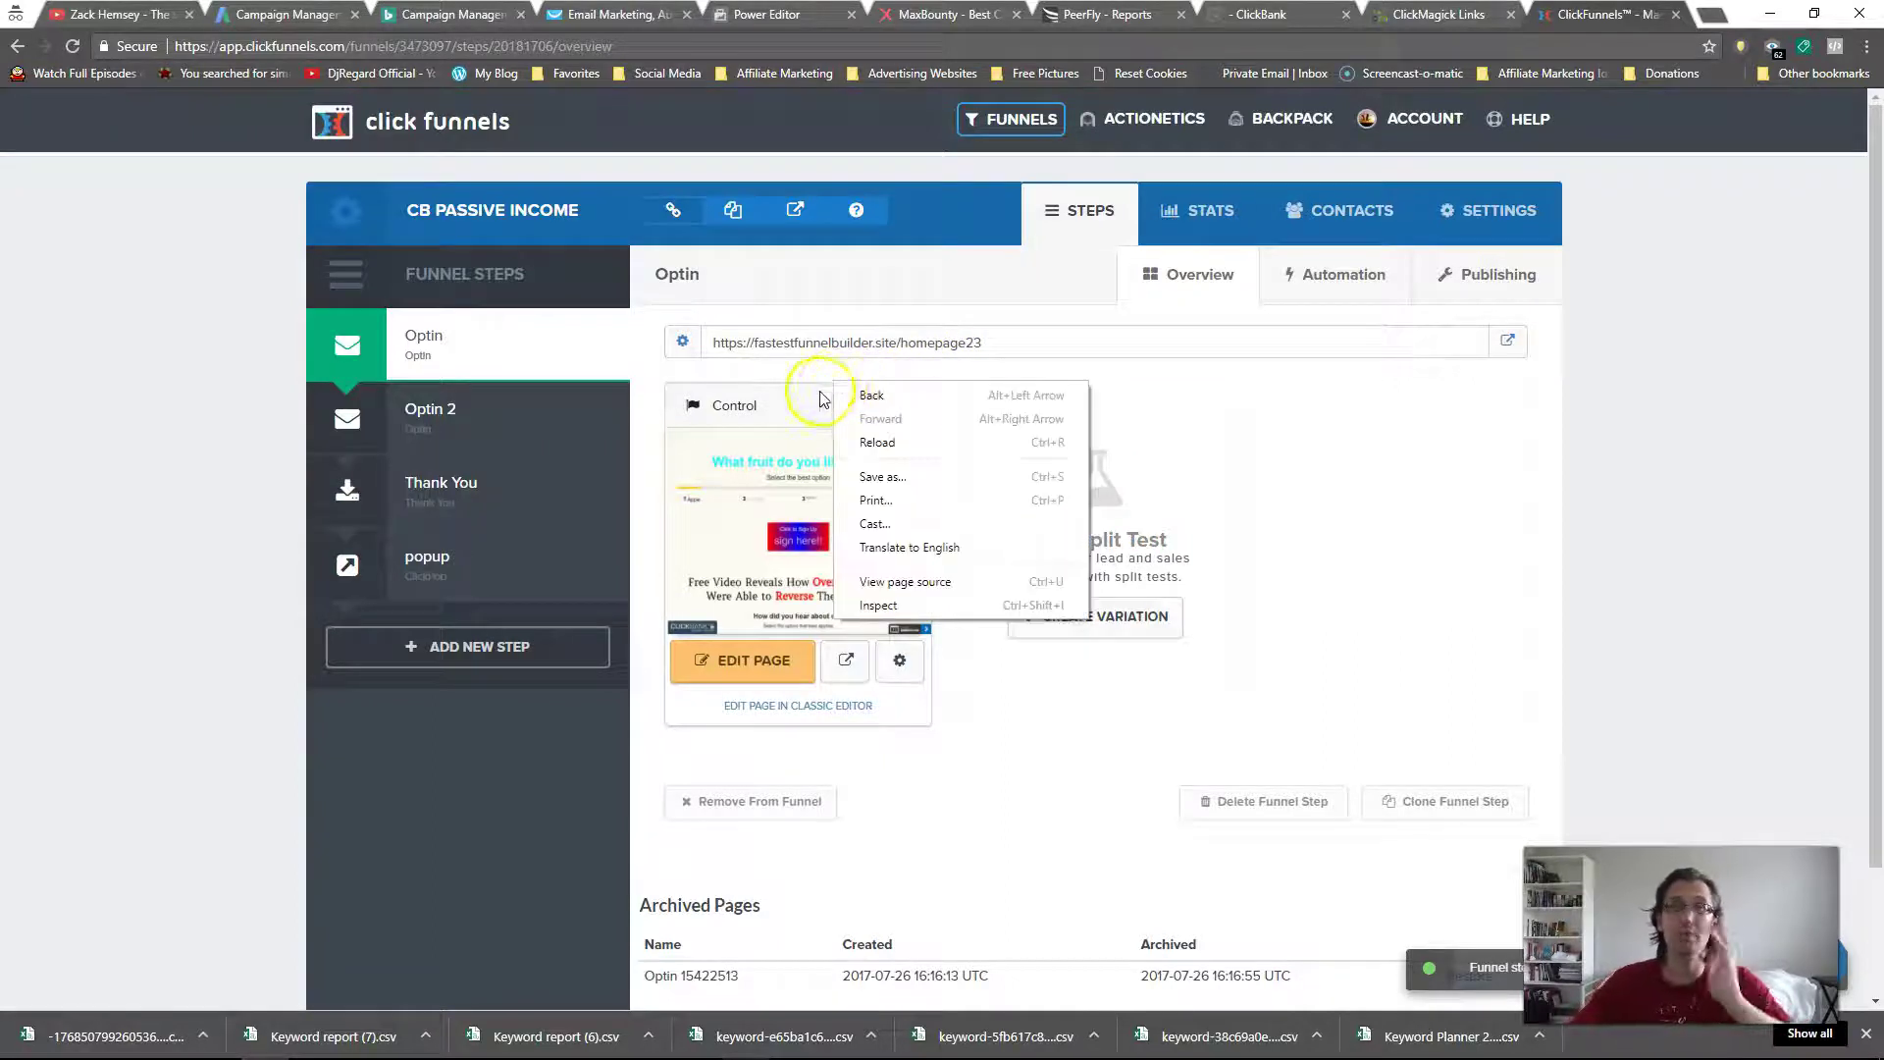
key(Escape)
click(494, 419)
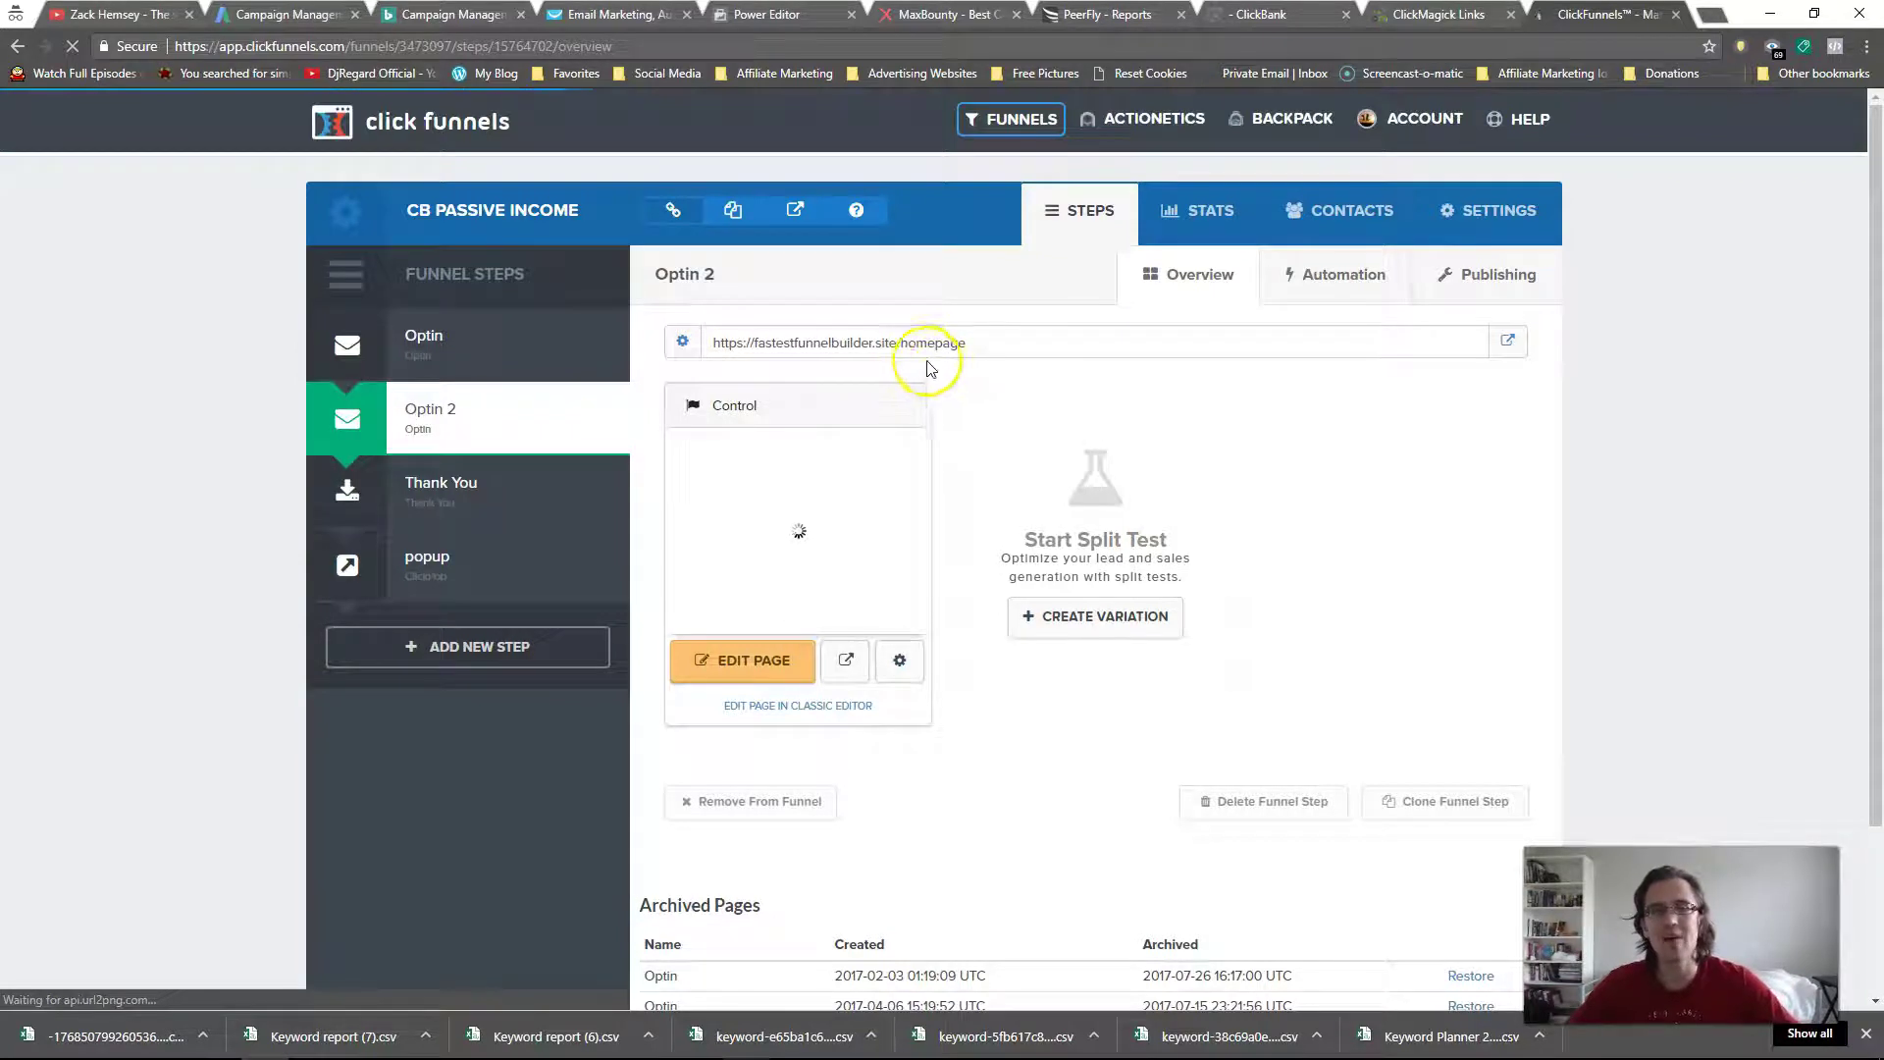
triple_click(866, 341)
click(1712, 14)
text(https://fastestfunnelbuilder.site/homepage2)
key(Return)
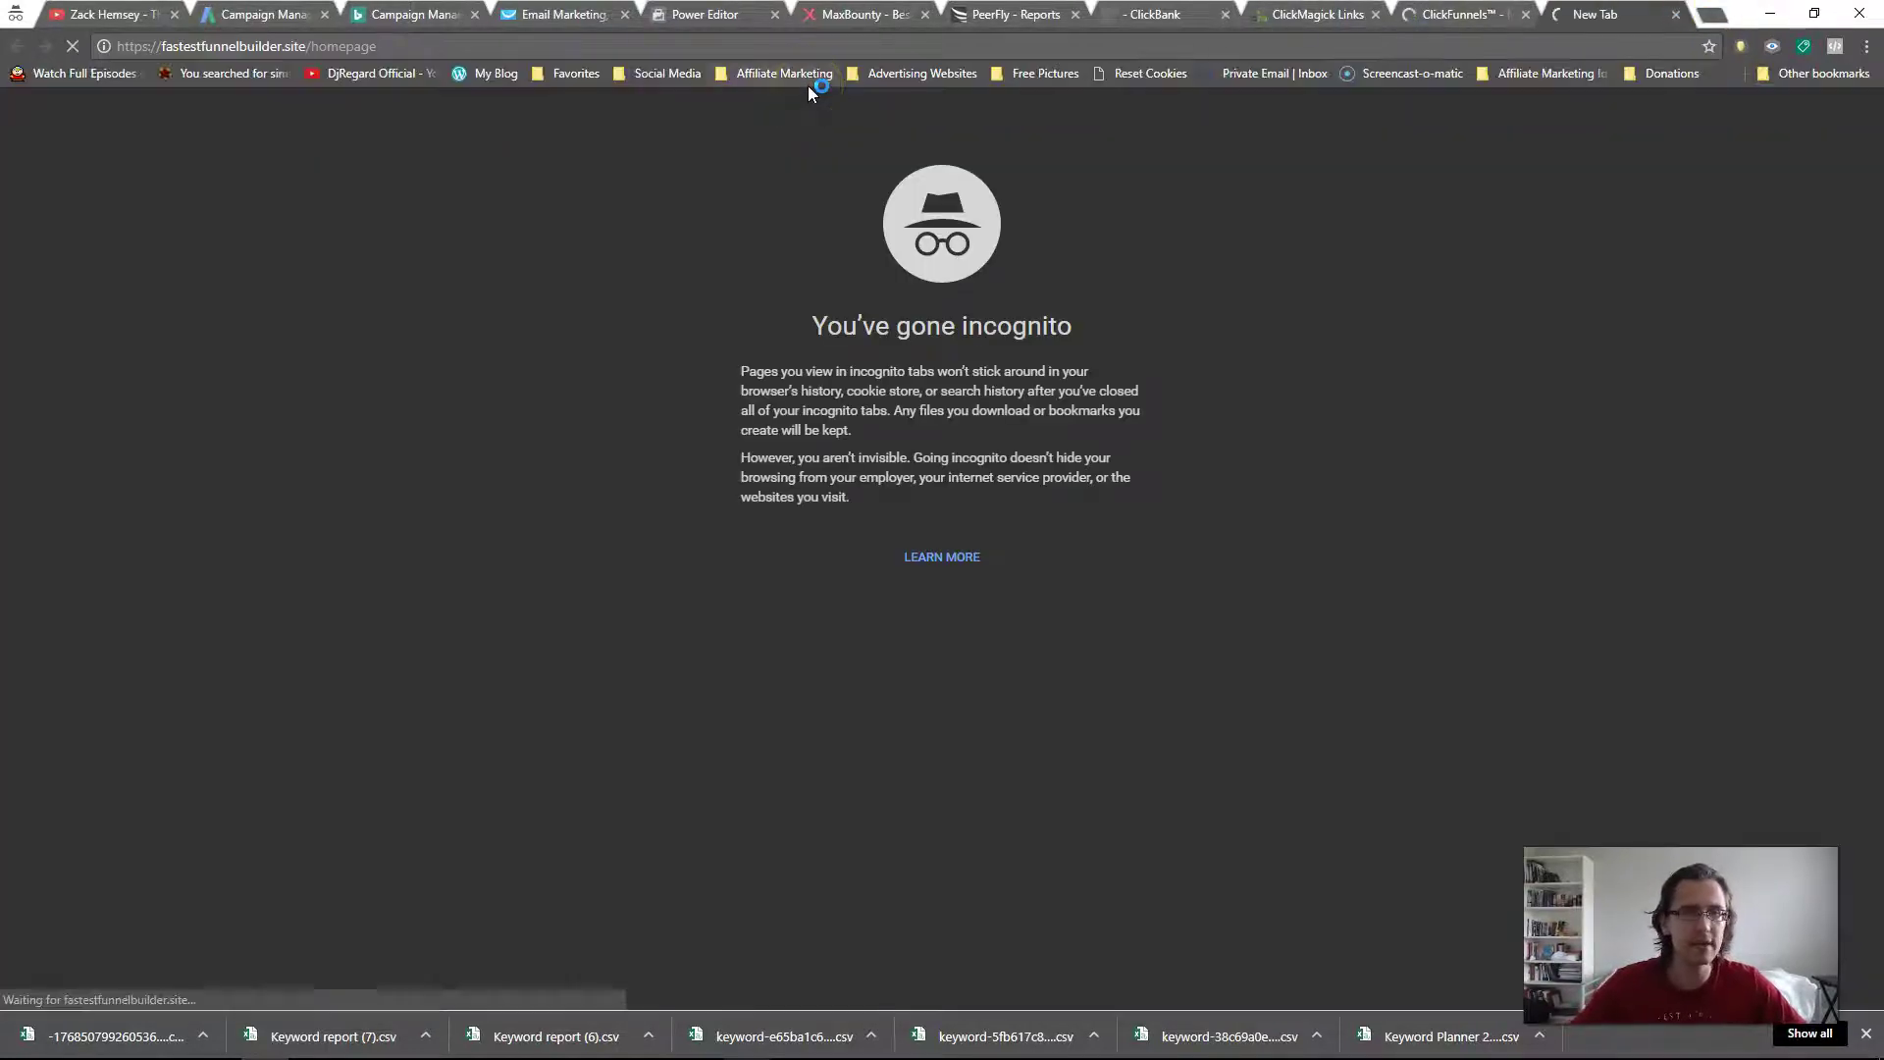
Back in ClickFunnels, view the Optin 2 Control page's path, homepage2.
key(ctrl+shift+Tab)
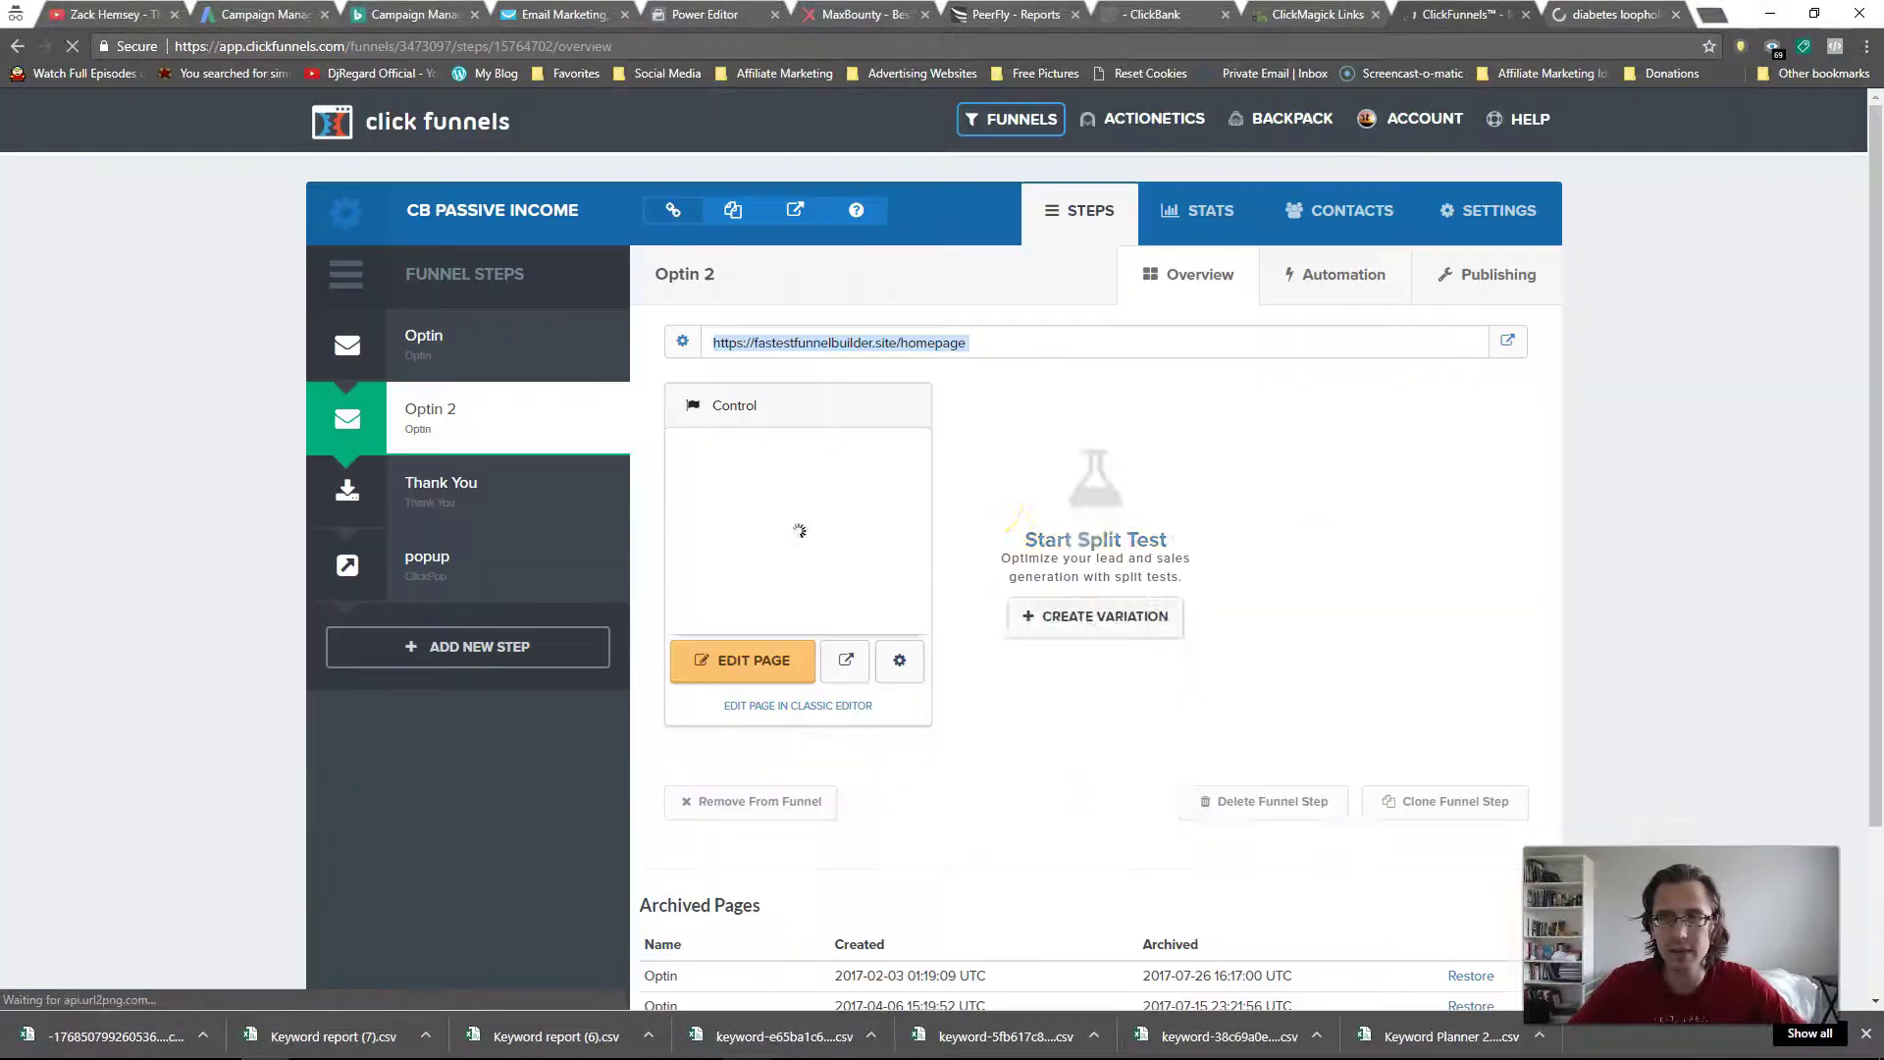
click(898, 660)
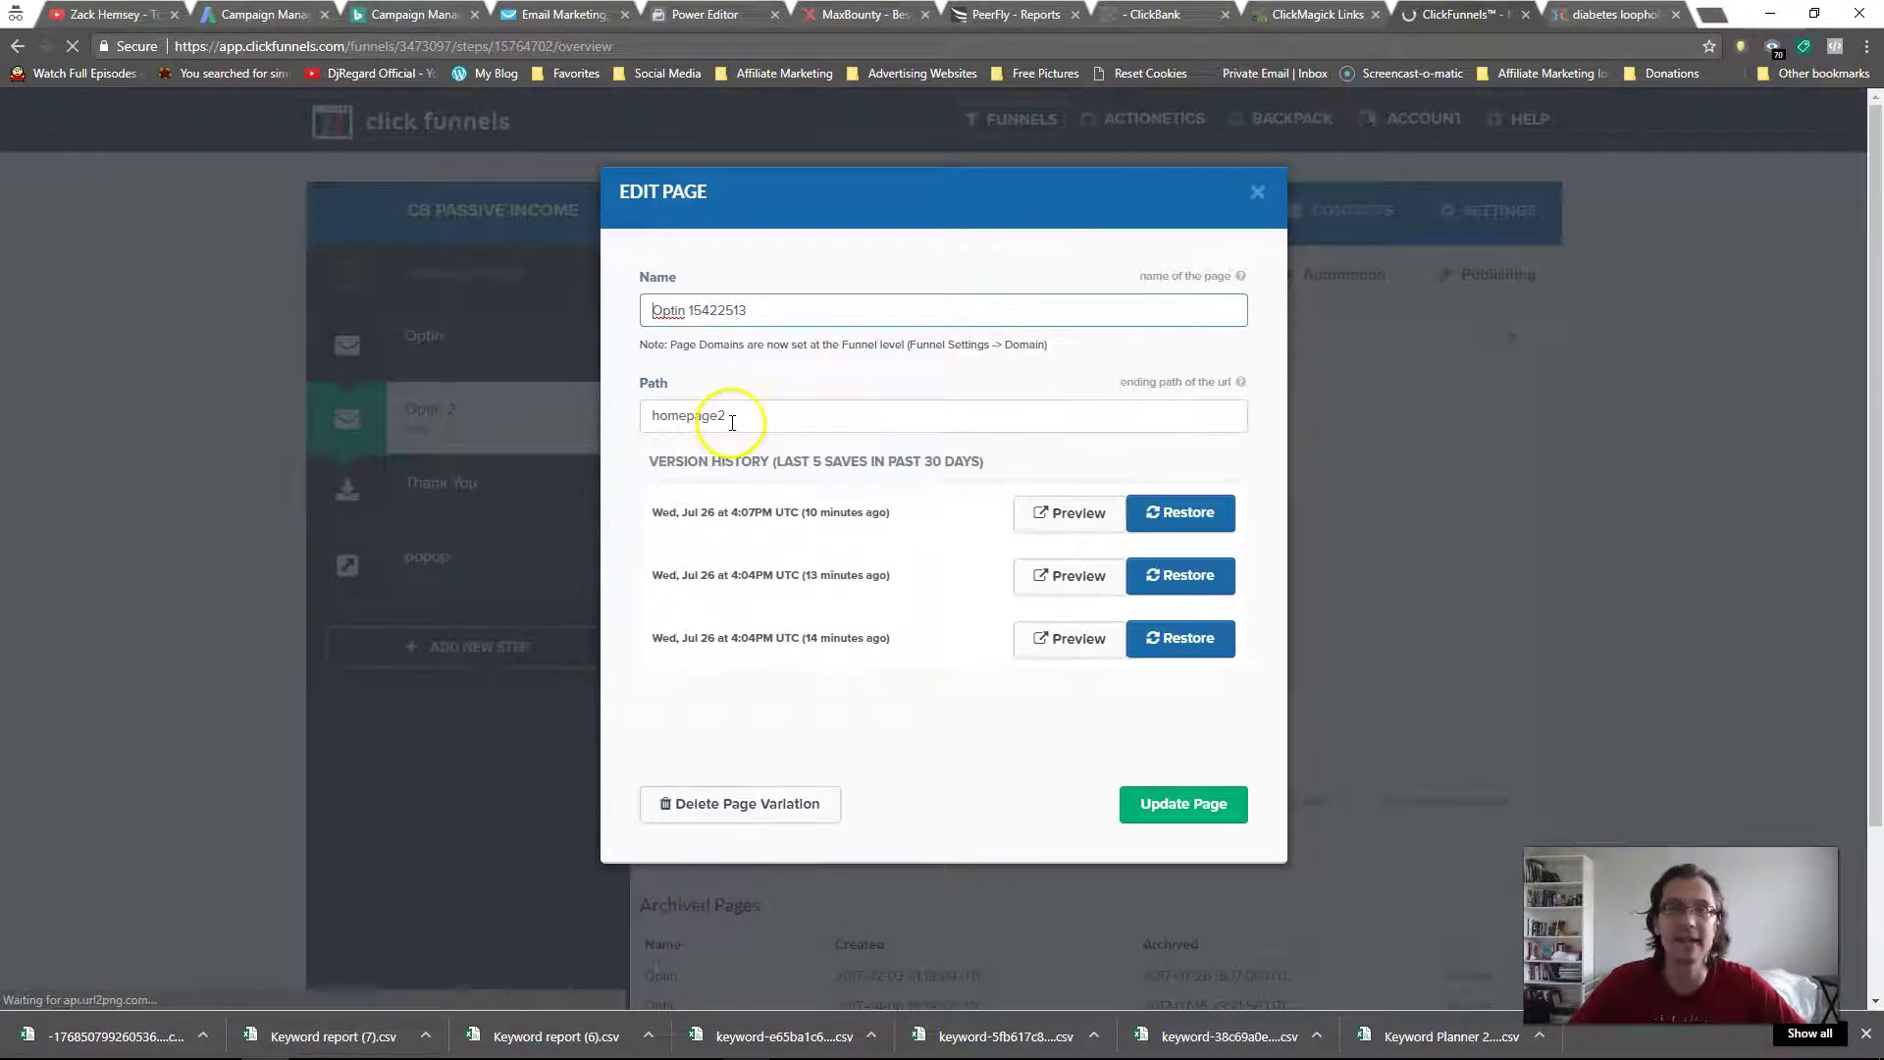
click(1258, 192)
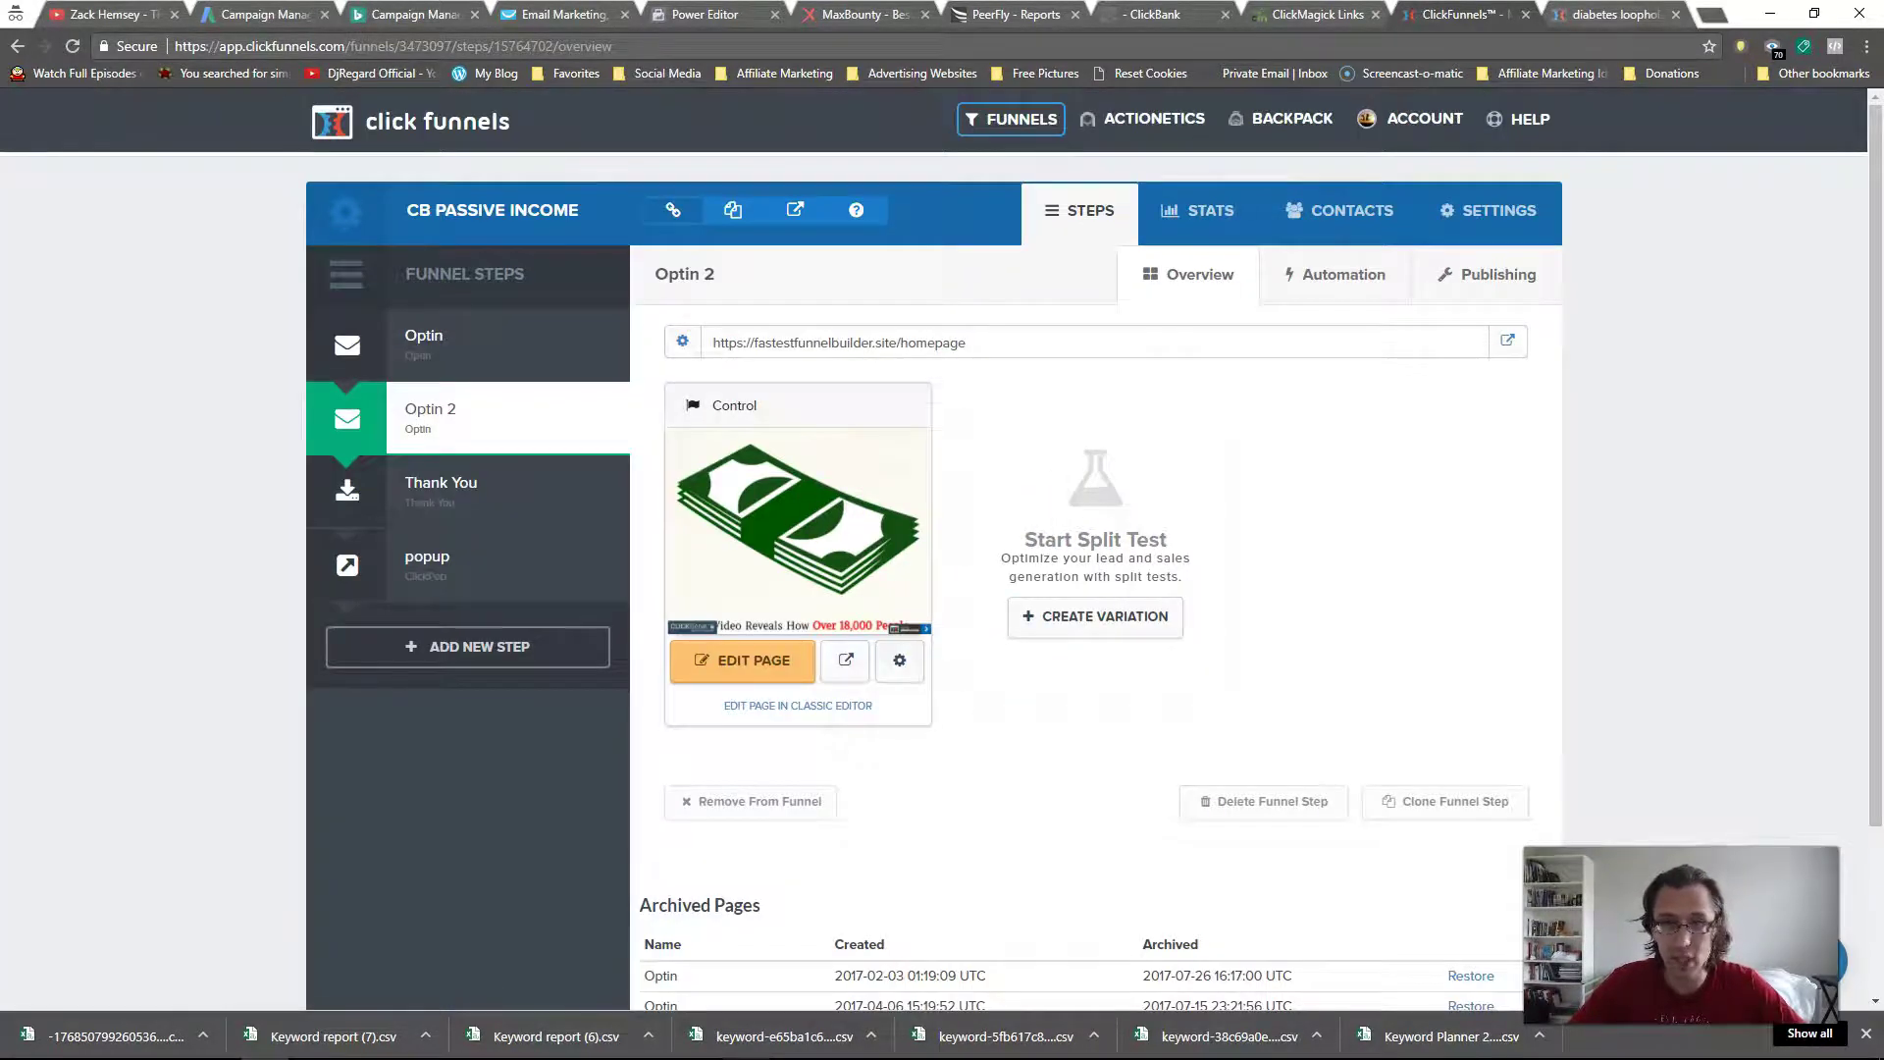
Load /homepage23 in the live tab to confirm the fruit-quiz optin, then return to ClickFunnels.
key(ctrl+Tab)
click(541, 47)
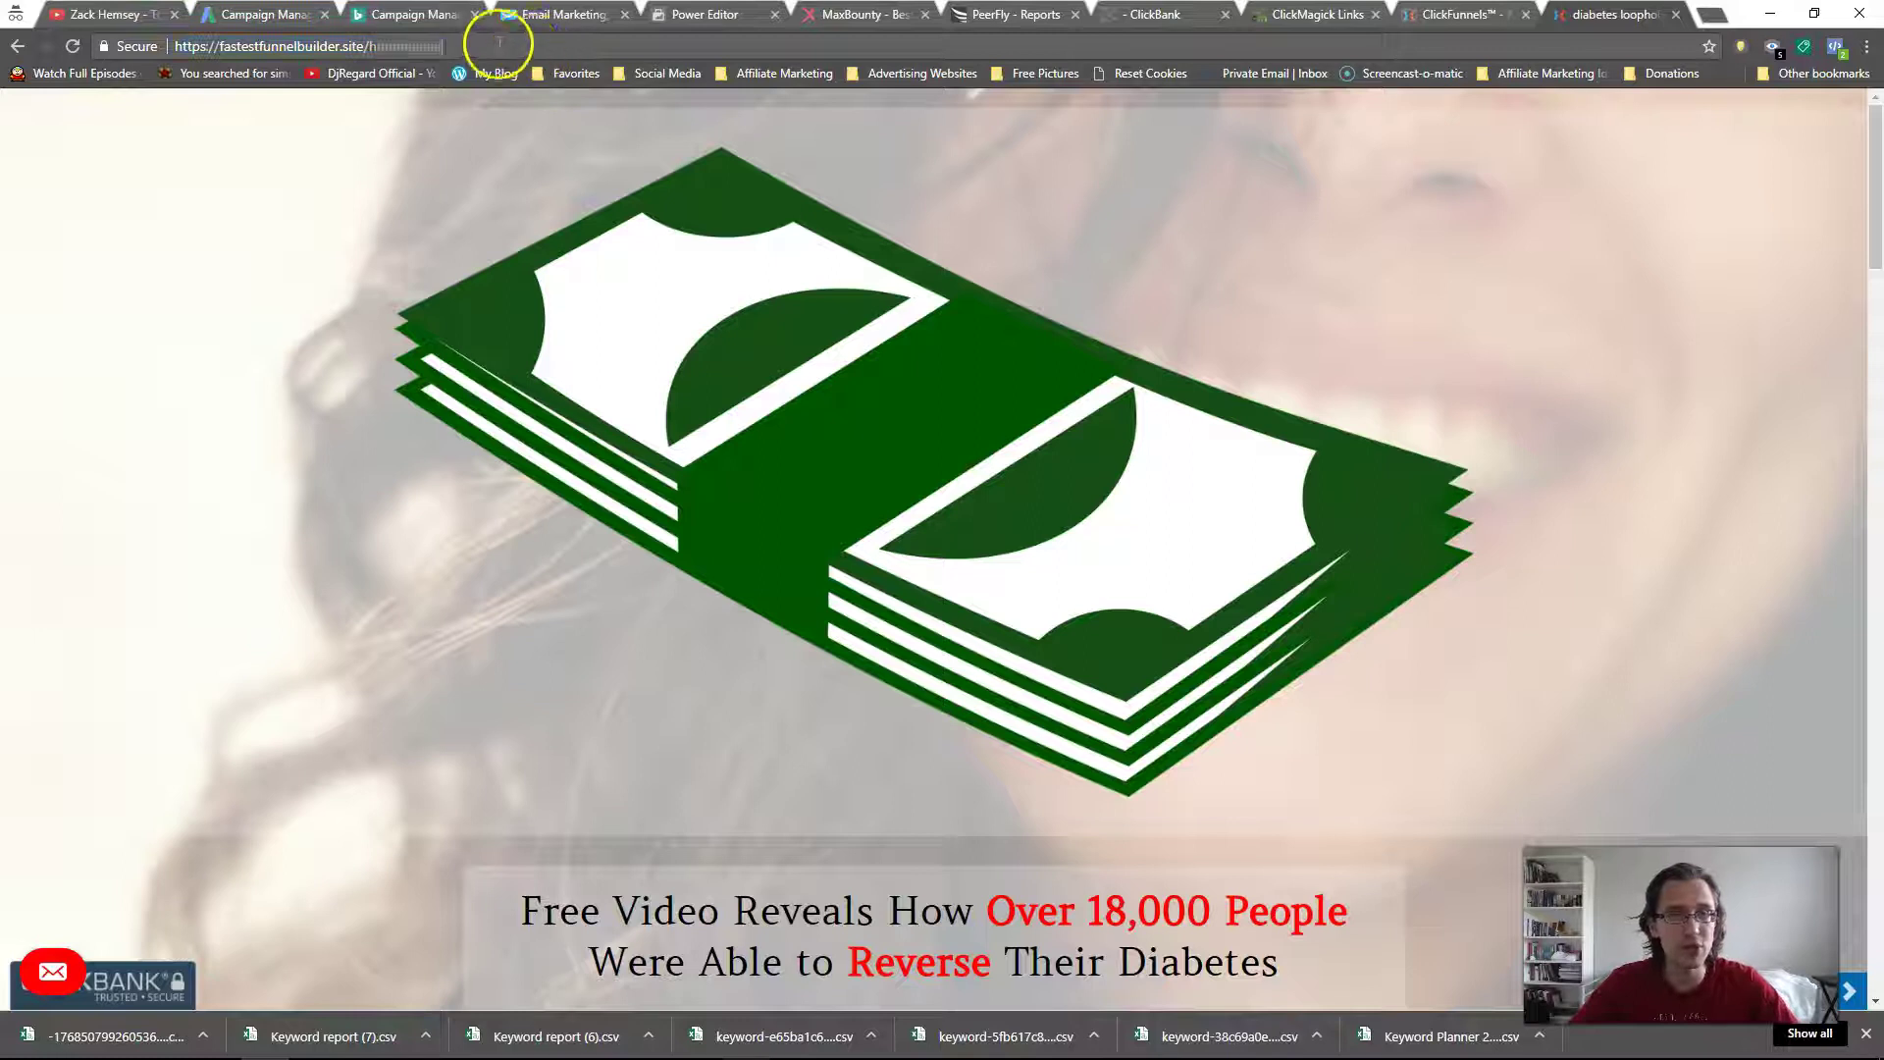
text(3)
key(Return)
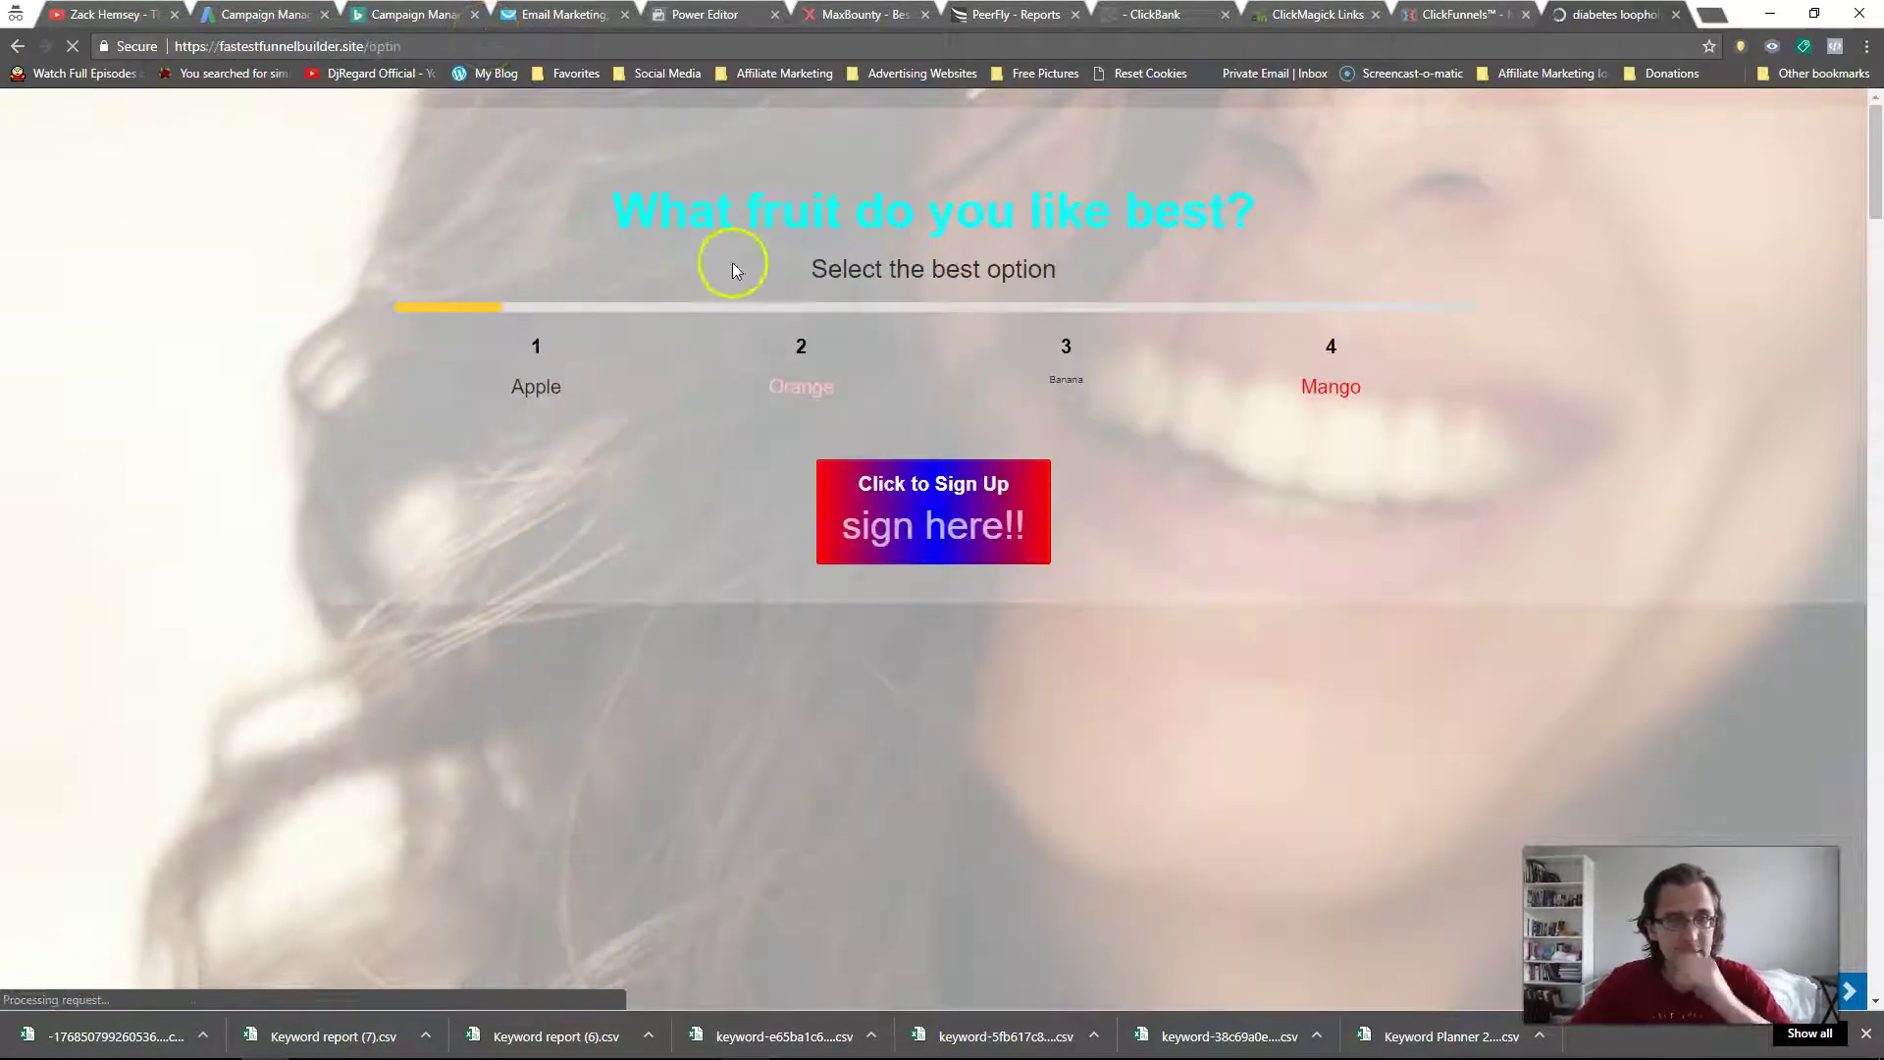
key(ctrl+shift+Tab)
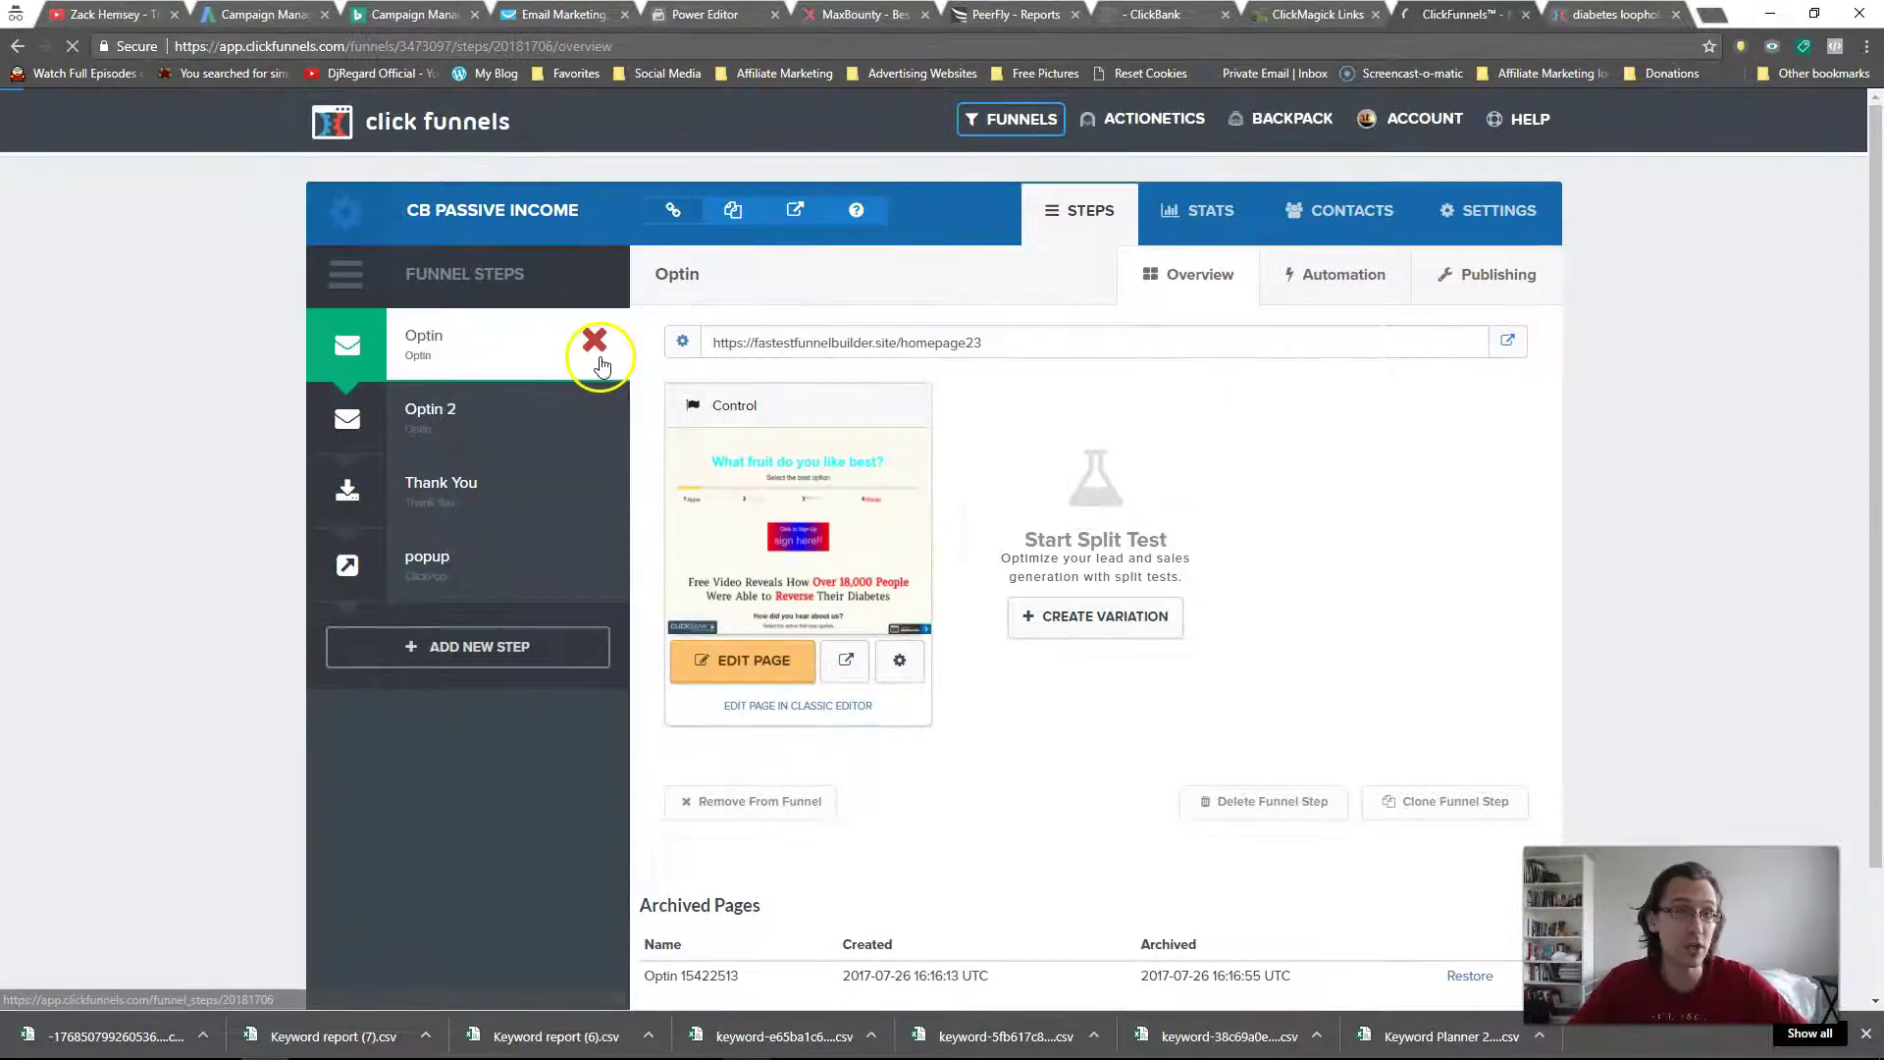
Change the live page address from optin to /homepage to confirm the cash-stack page.
click(1354, 16)
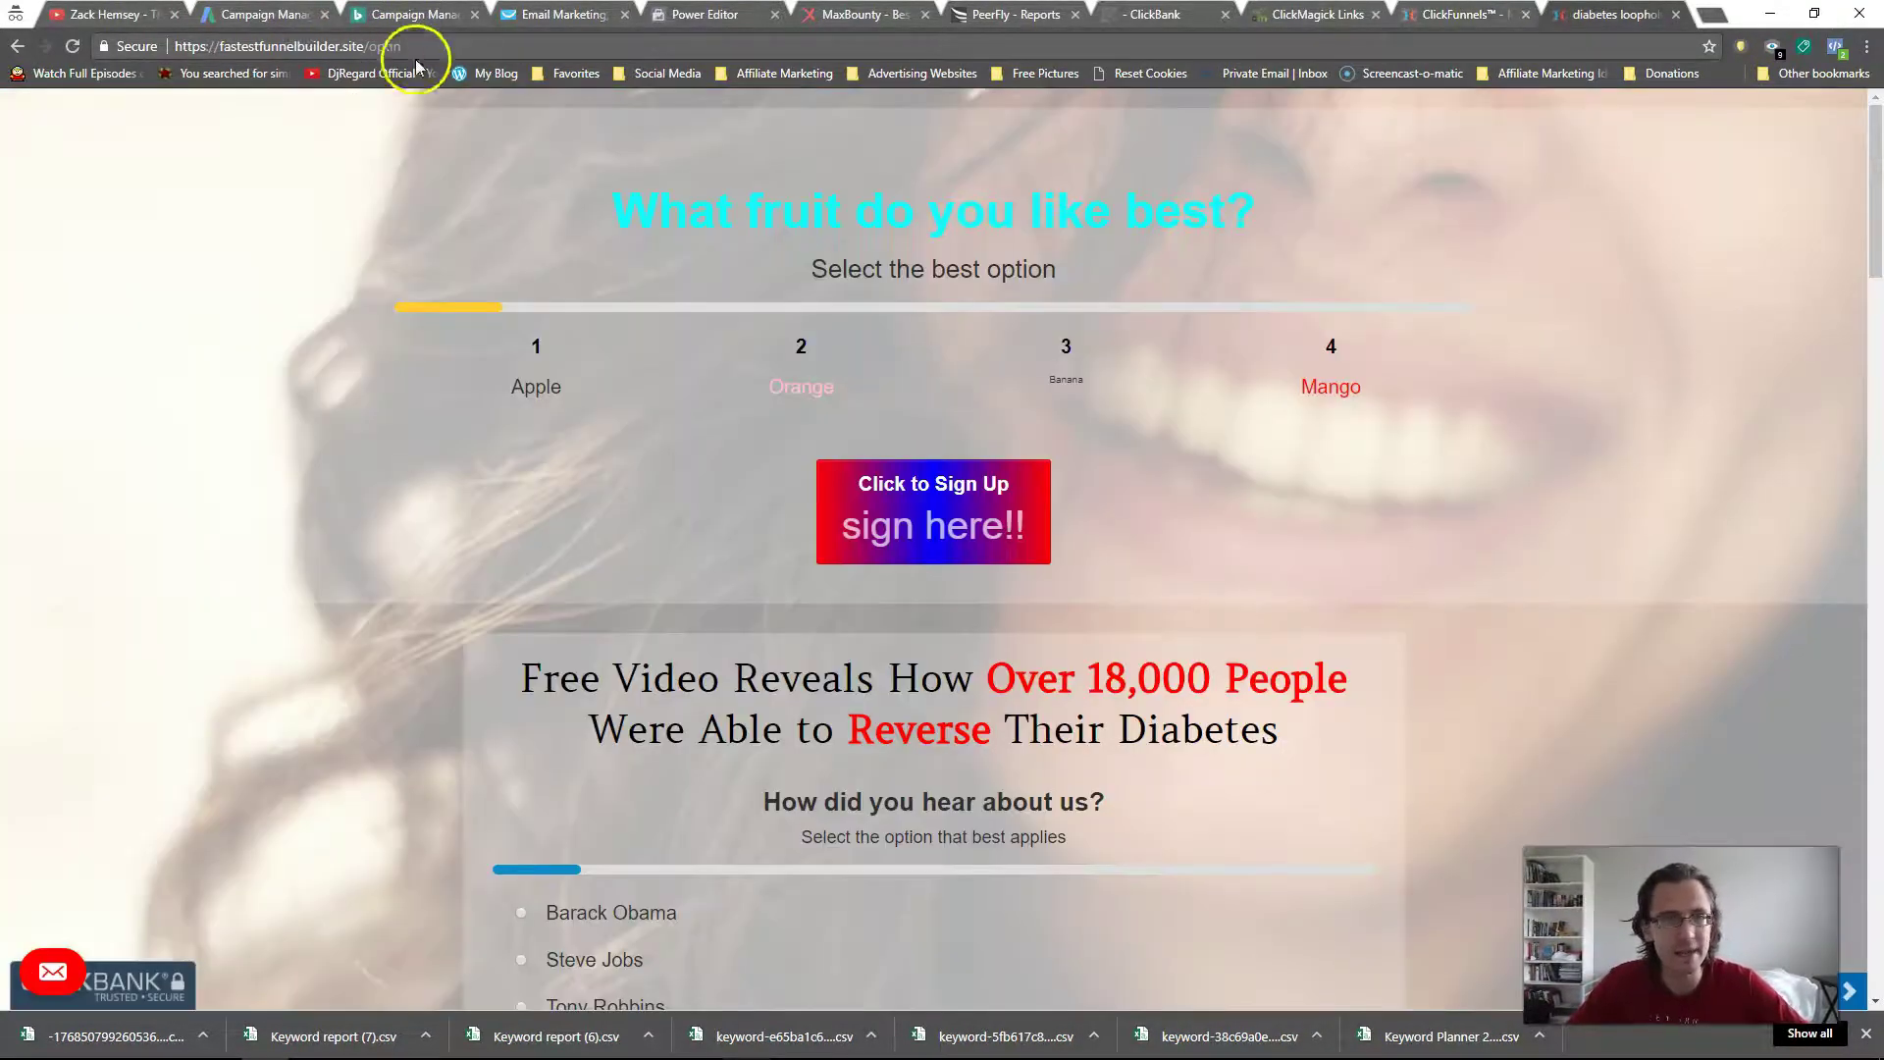
key(Return)
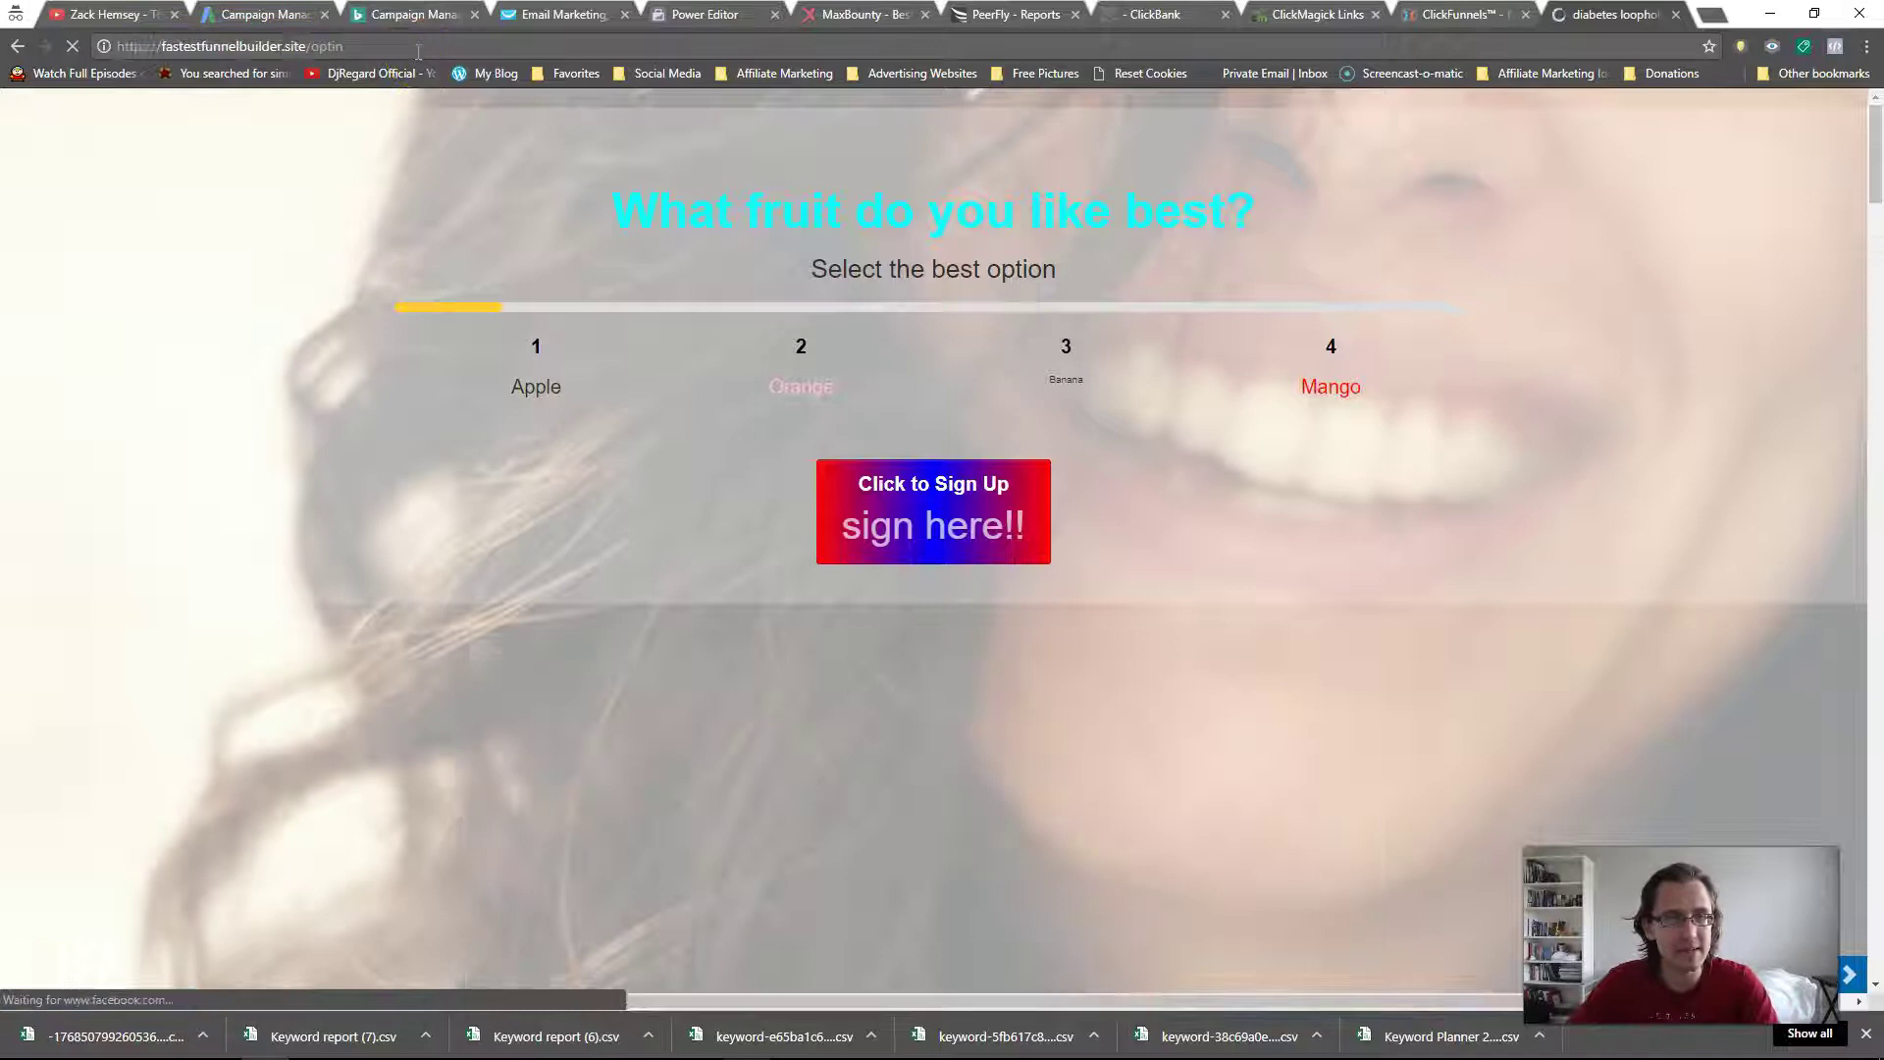
click(437, 50)
double_click(437, 52)
text(homepage)
key(Return)
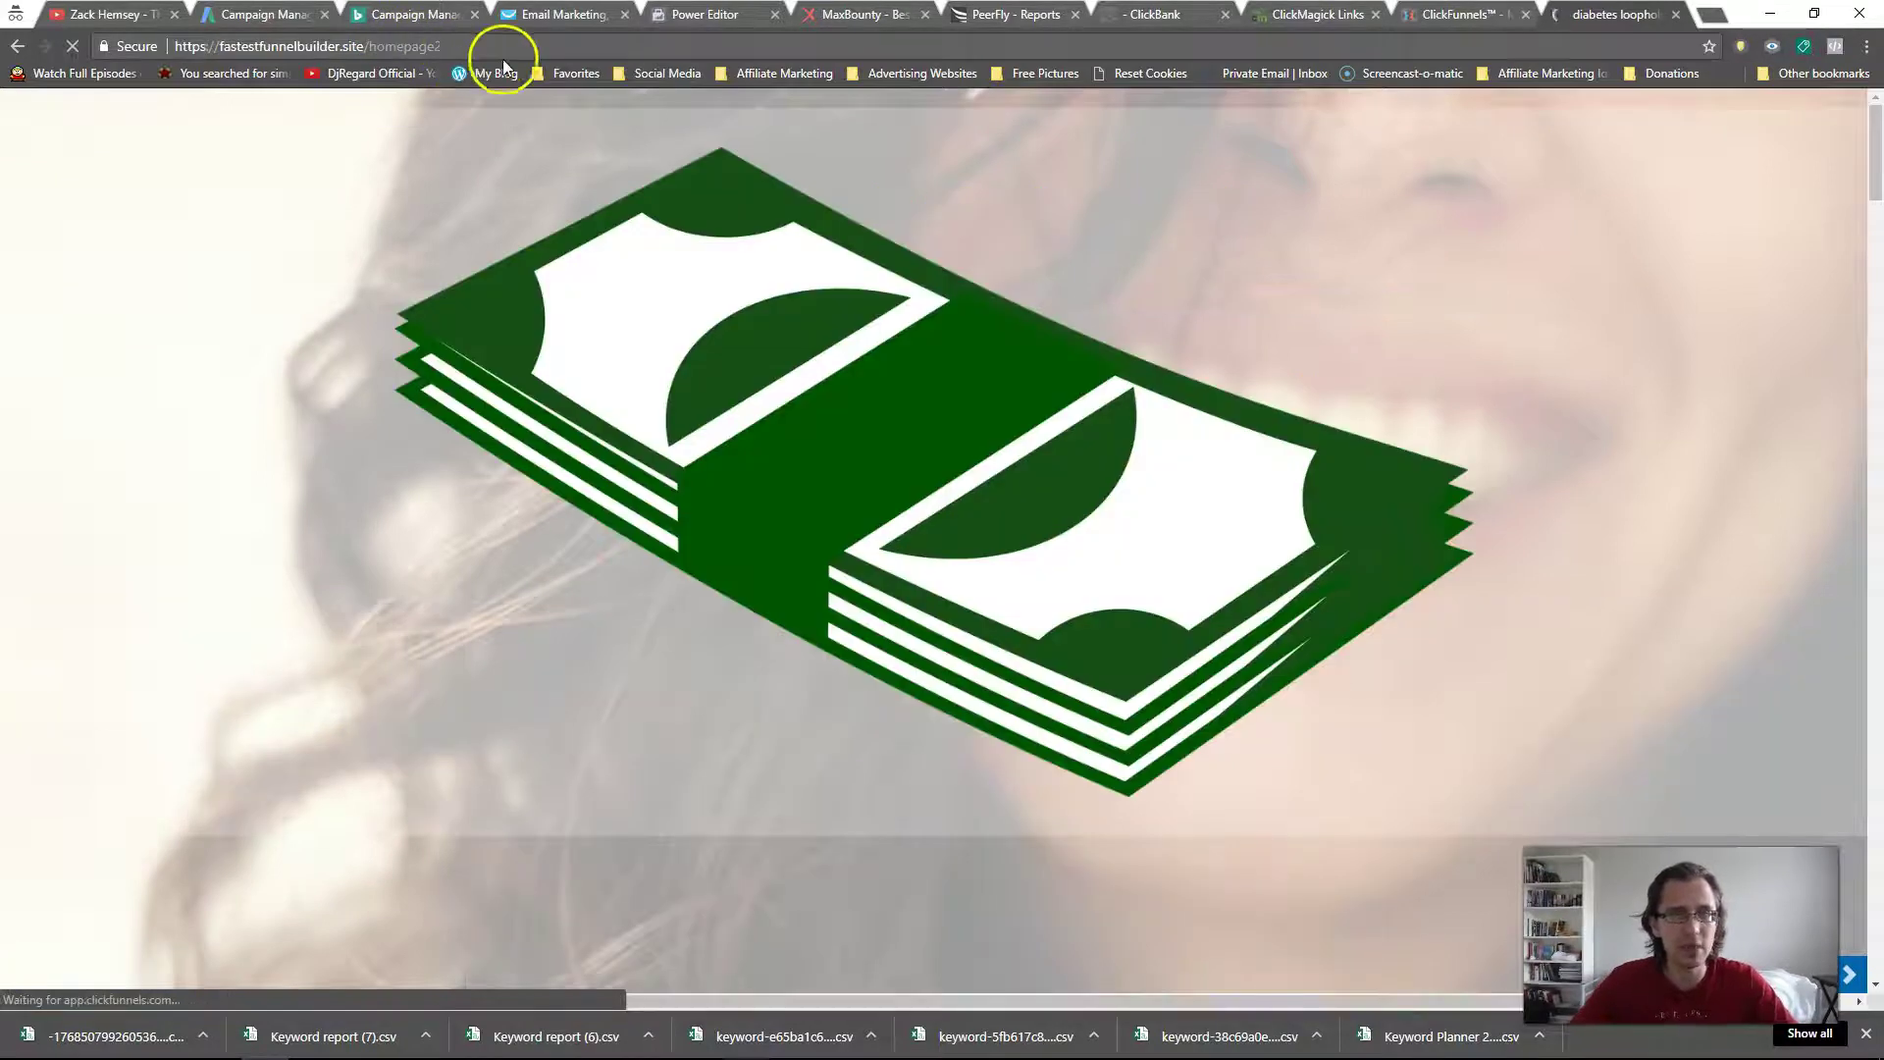
key(ctrl+shift+Tab)
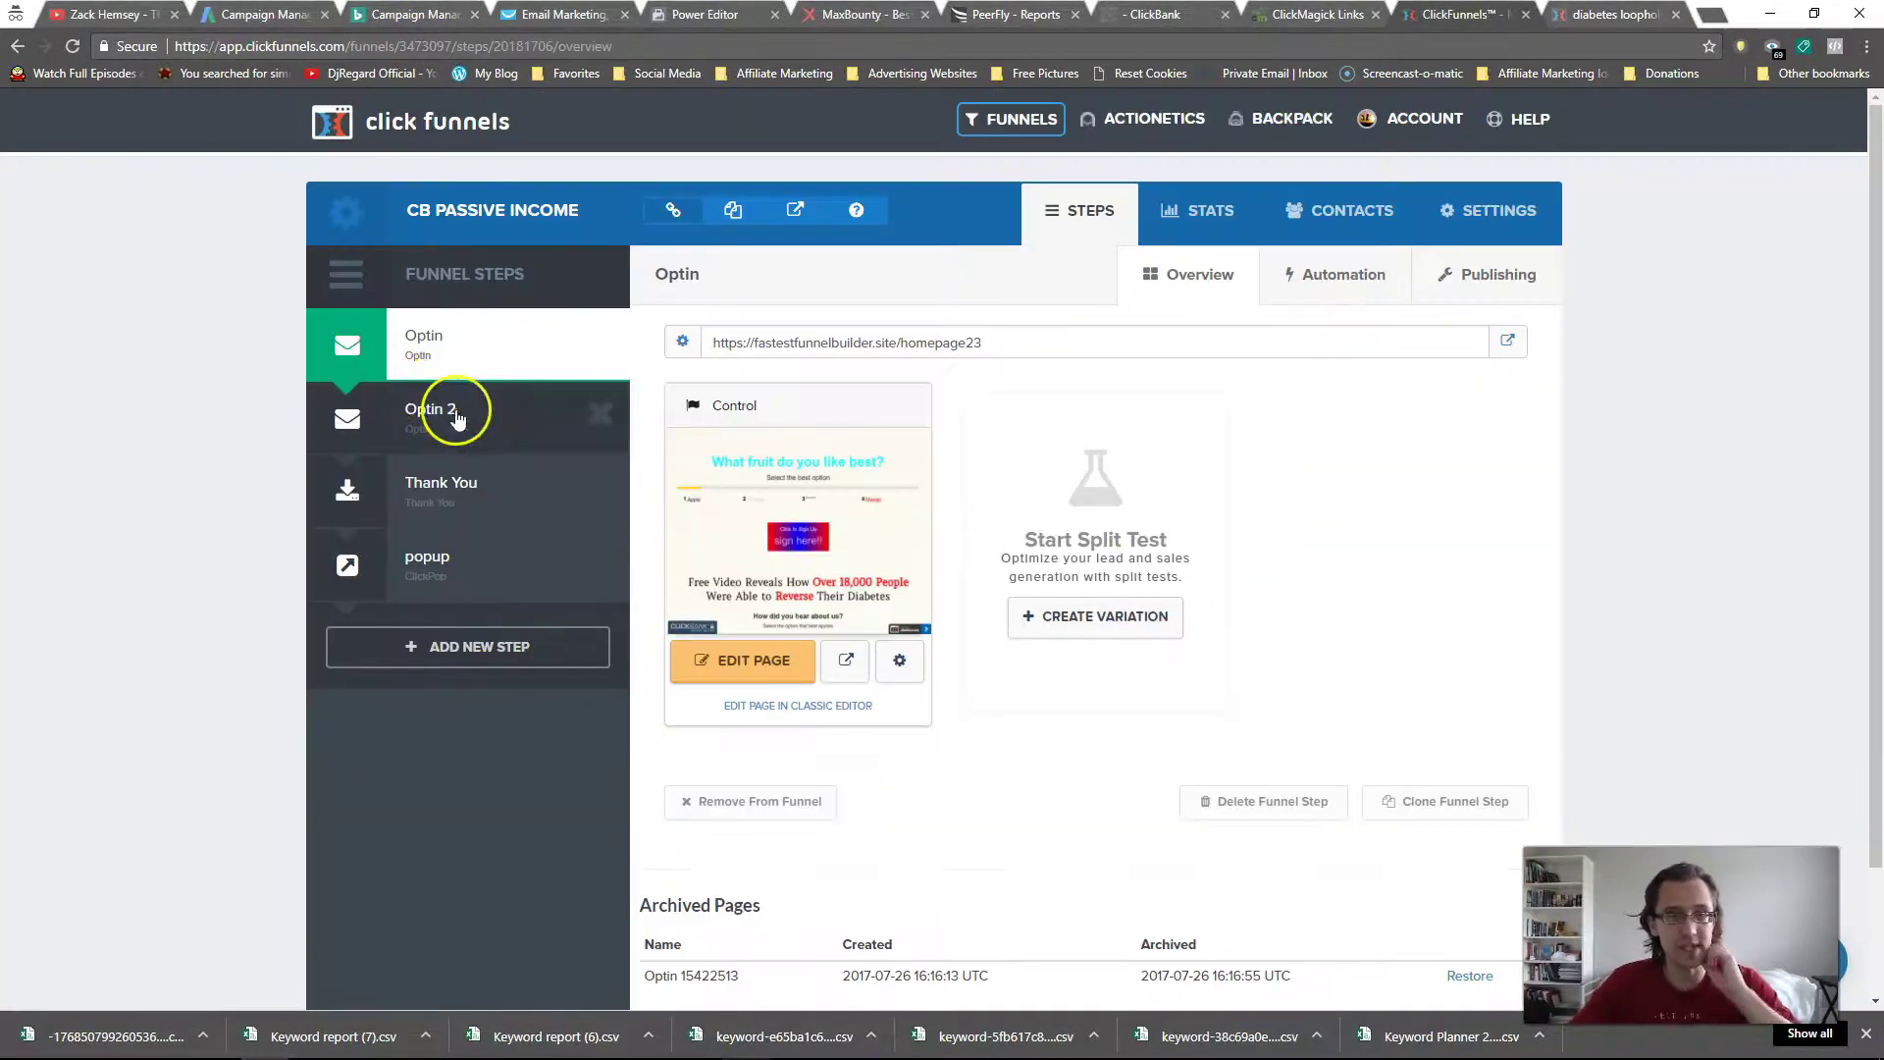
Open Optin 2 and check the cb passive income main page link's split-test URLs, primary at 100%.
click(461, 407)
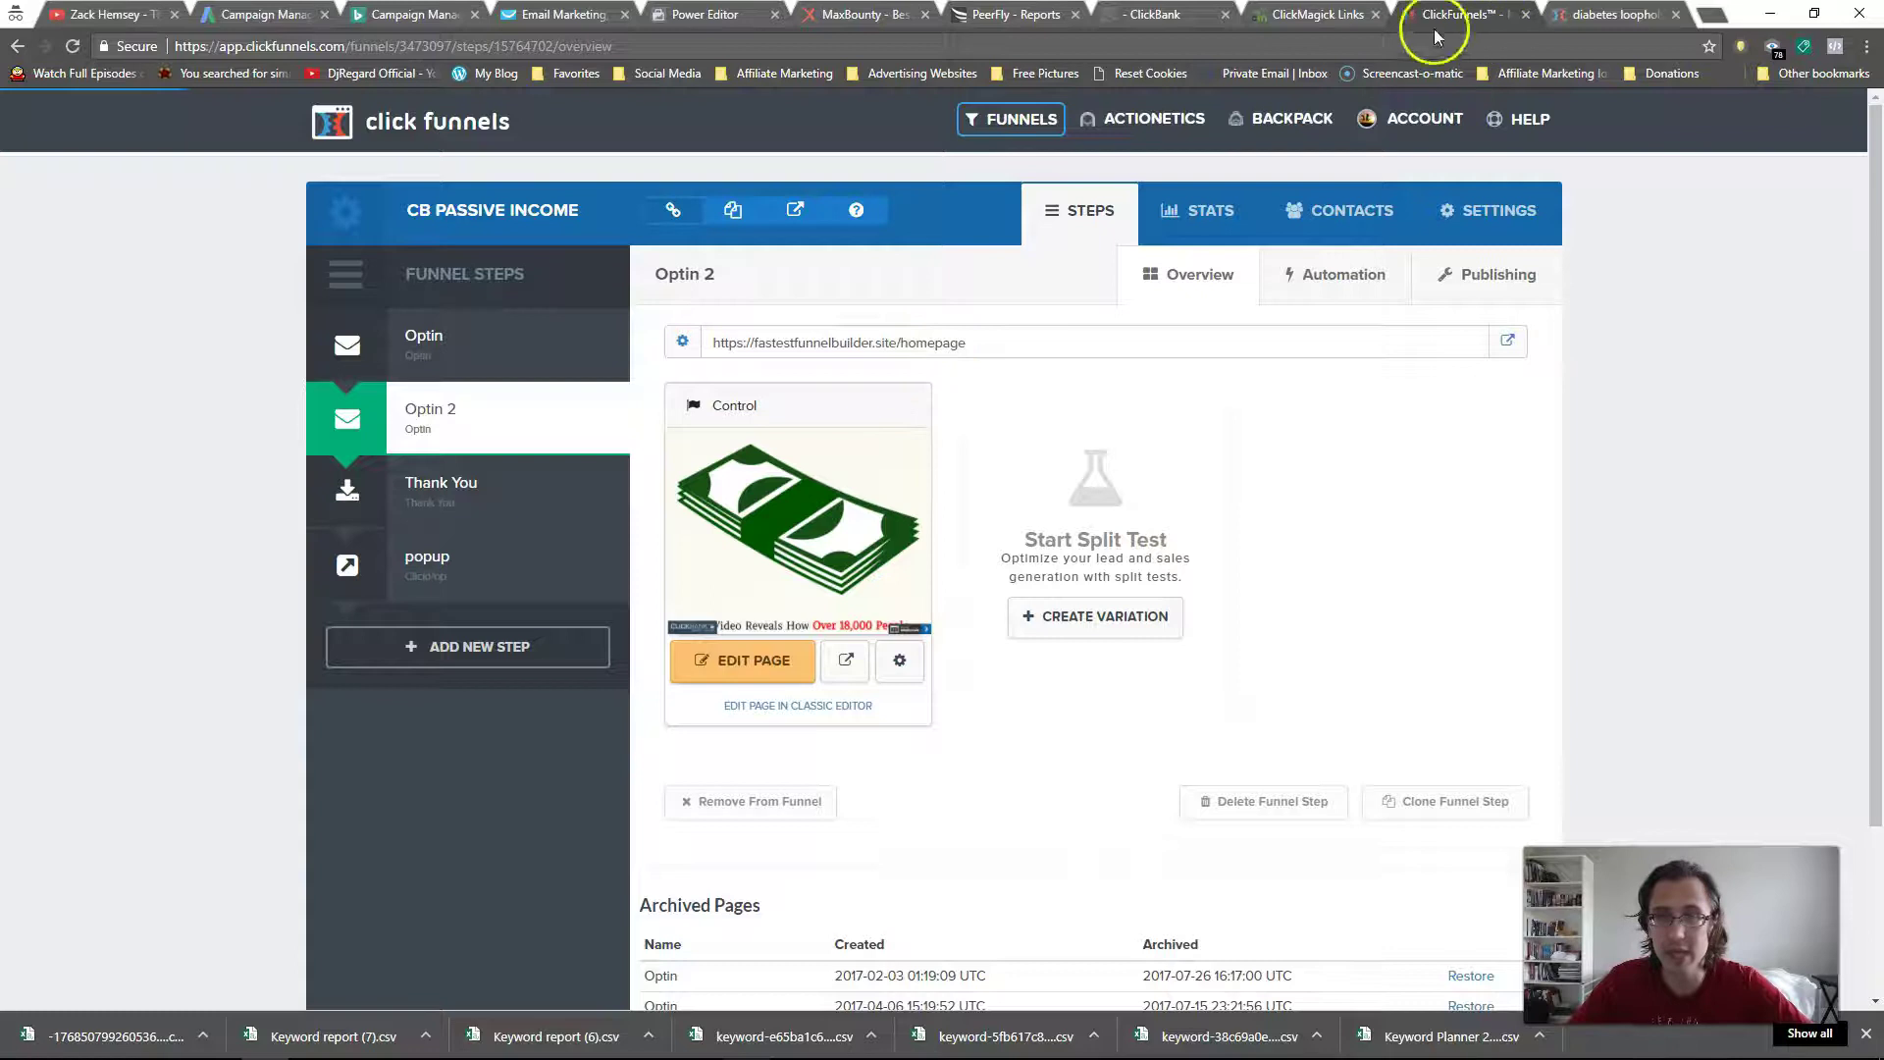
click(1315, 16)
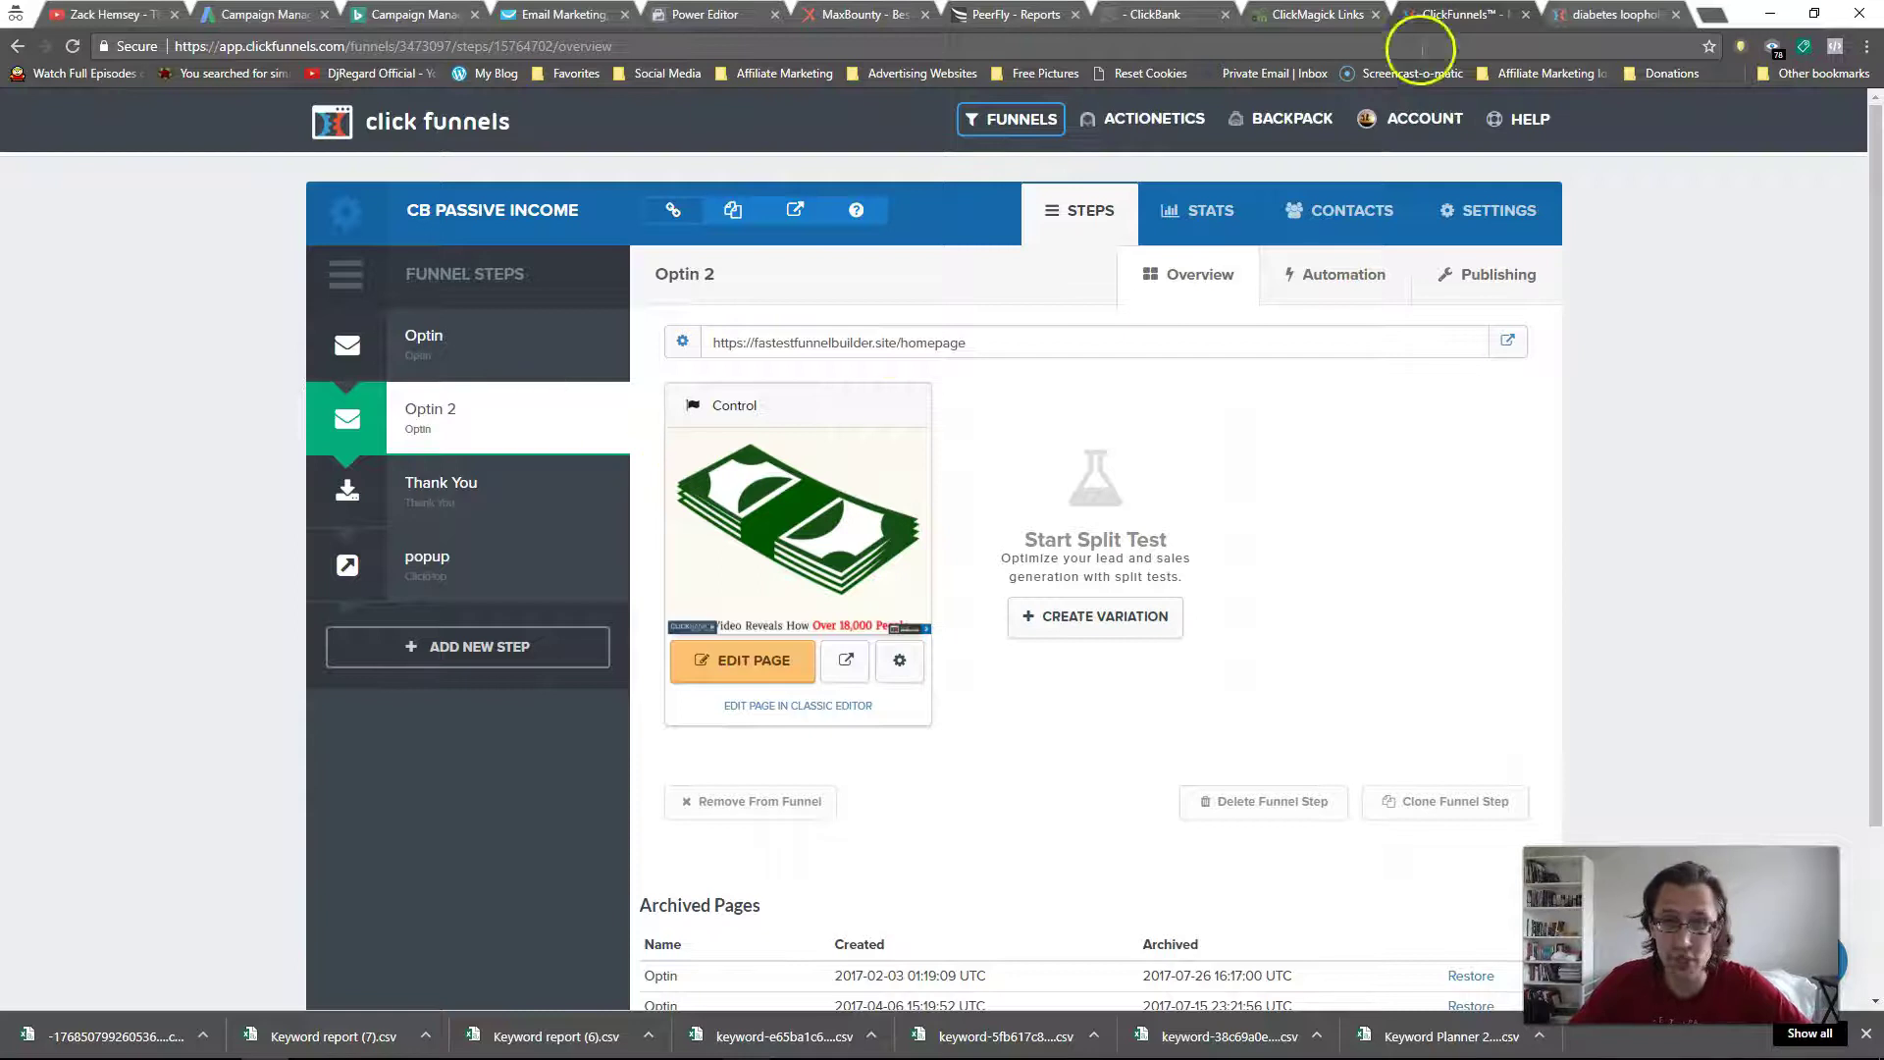
click(1314, 15)
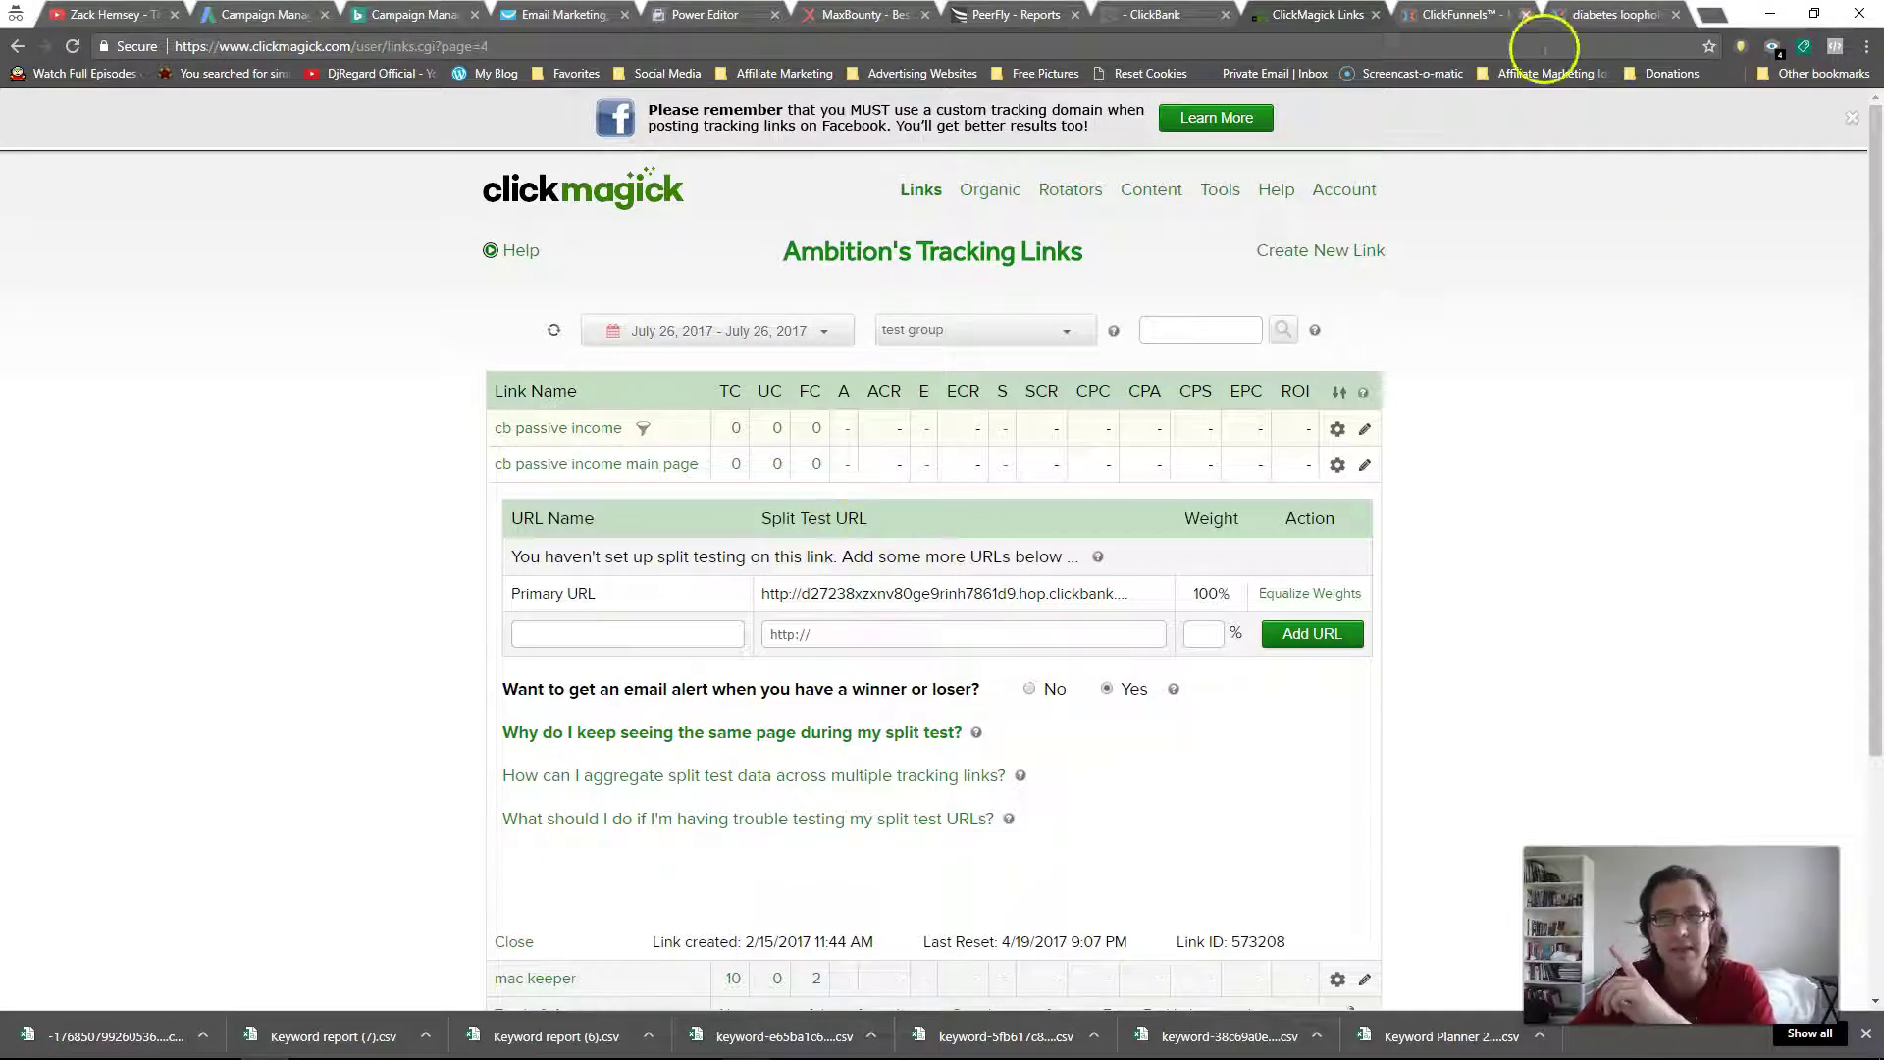
click(1462, 15)
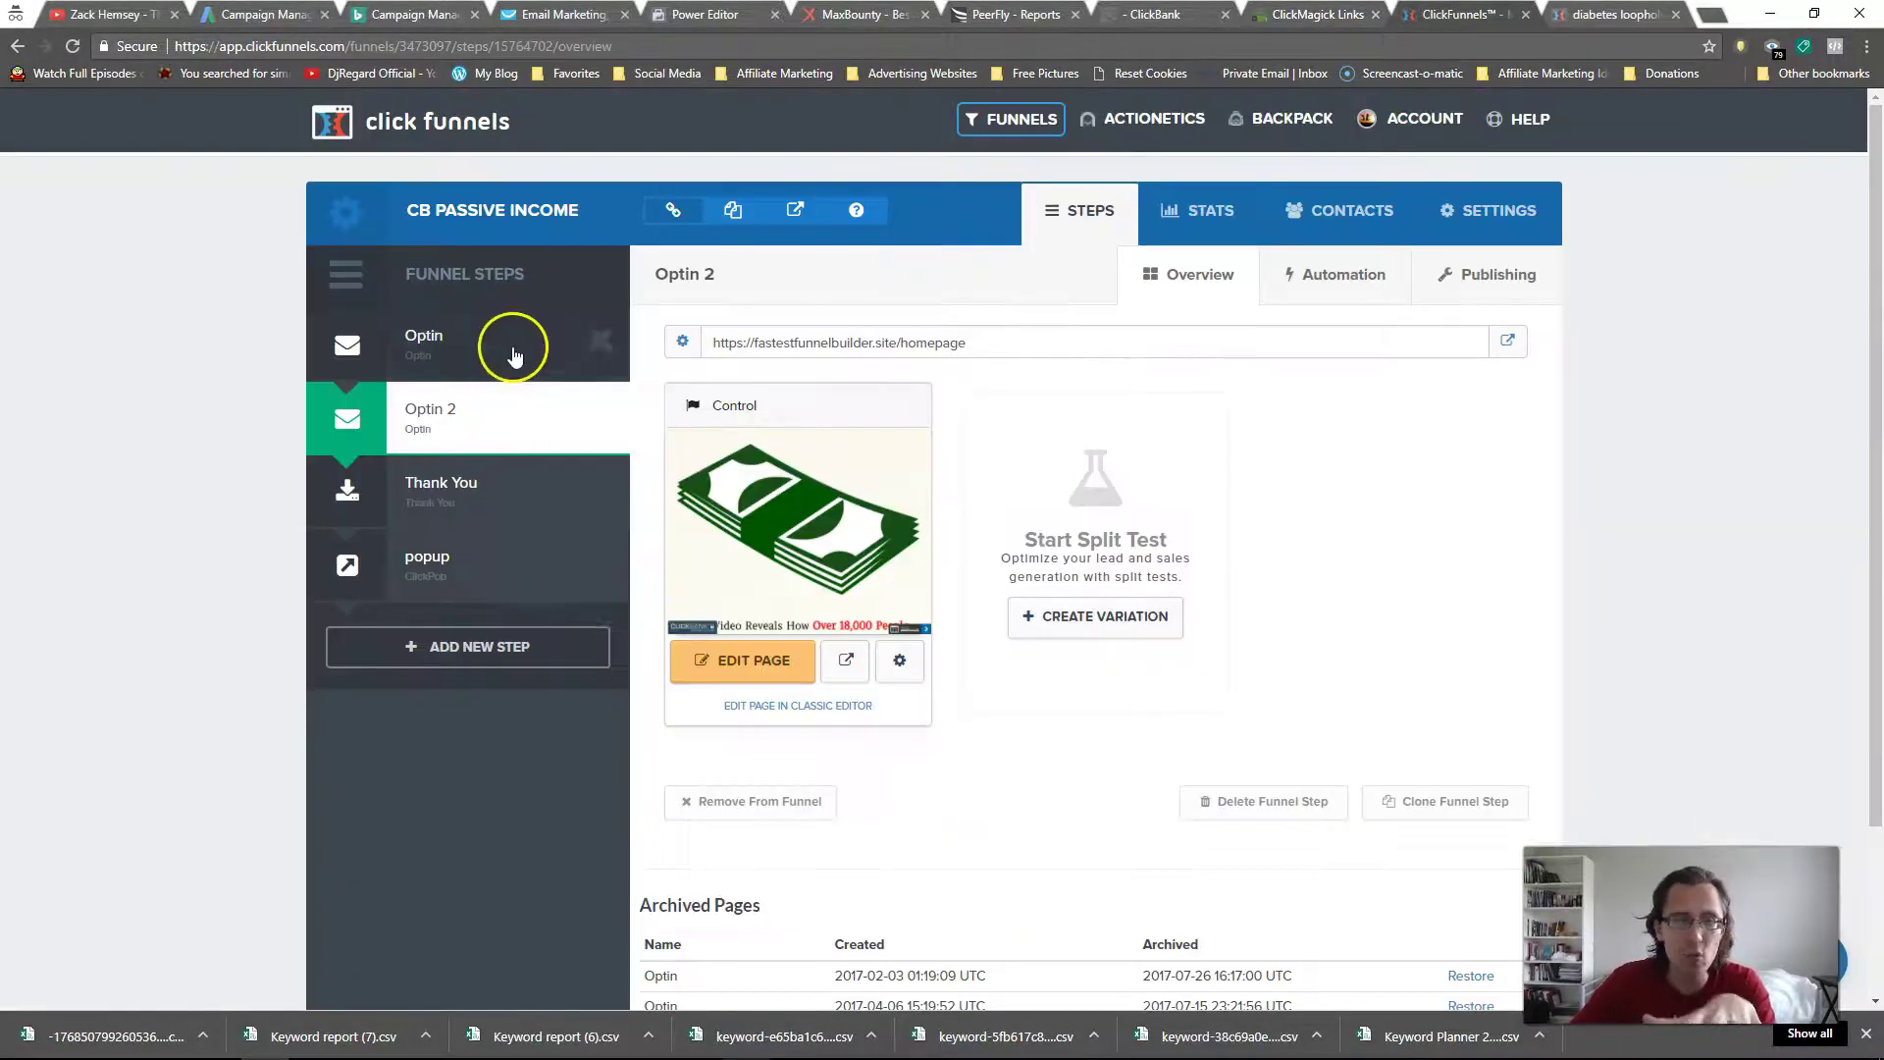